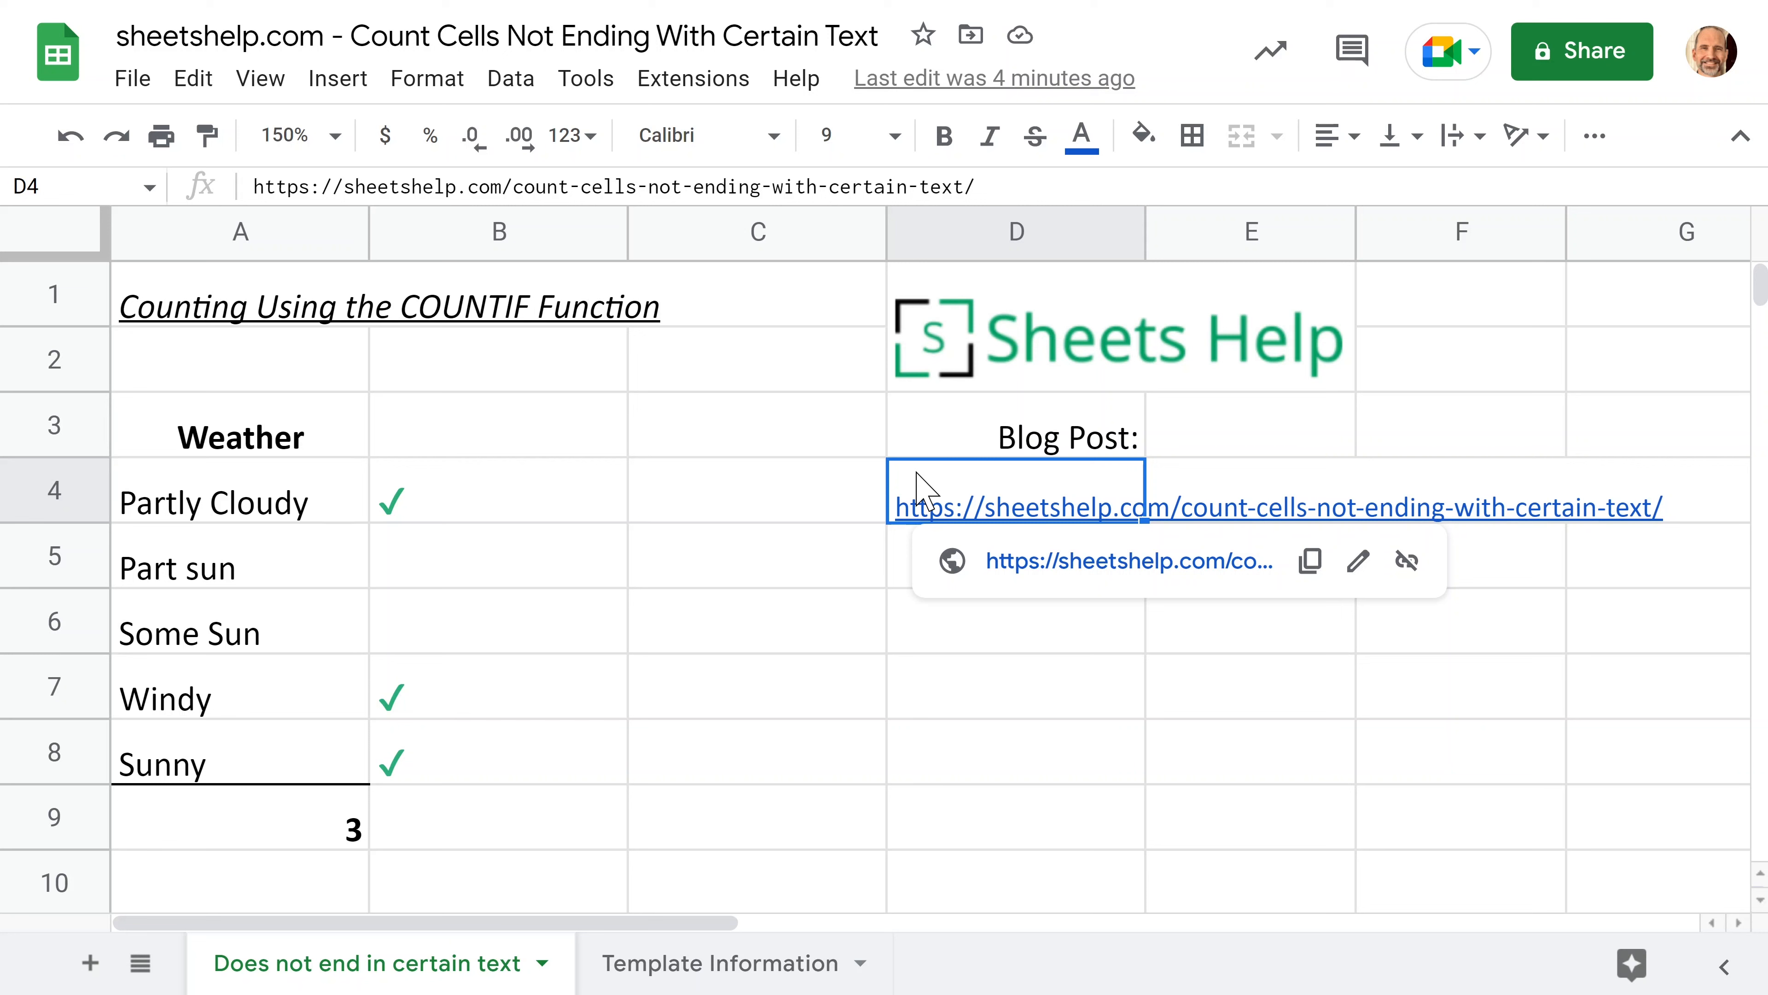
Set the sheet's zoom level to 200%.
left_click(564, 482)
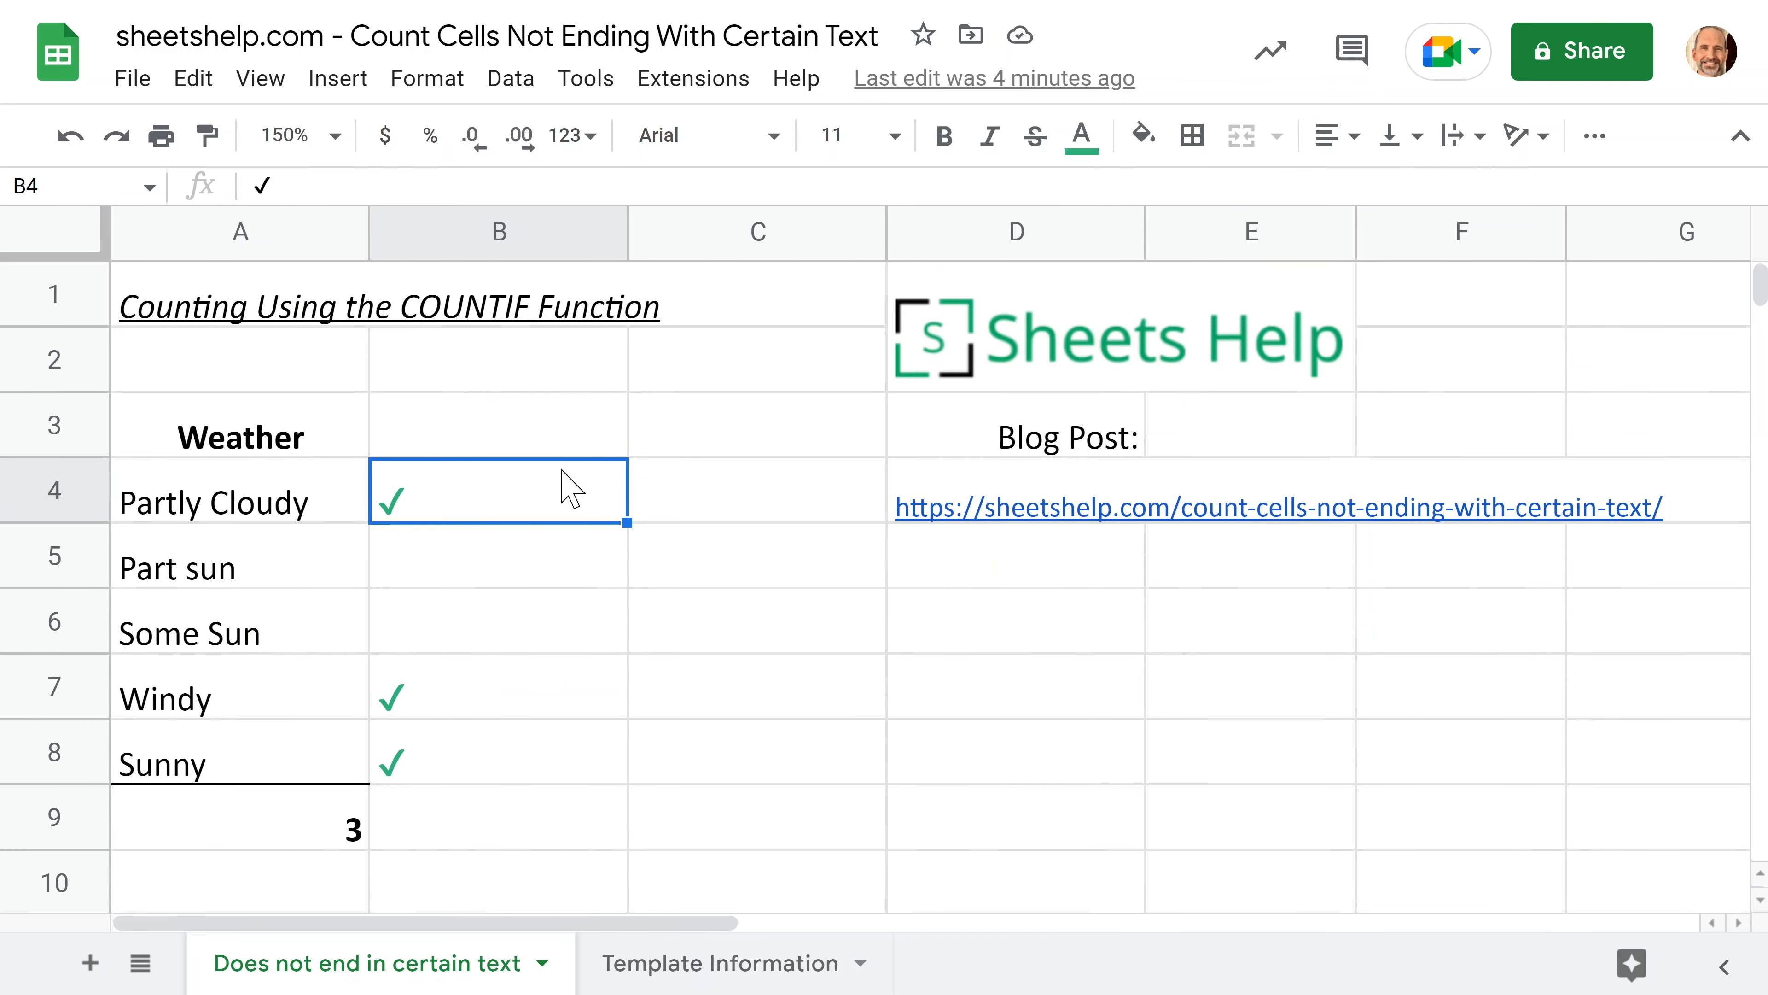
left_click(335, 135)
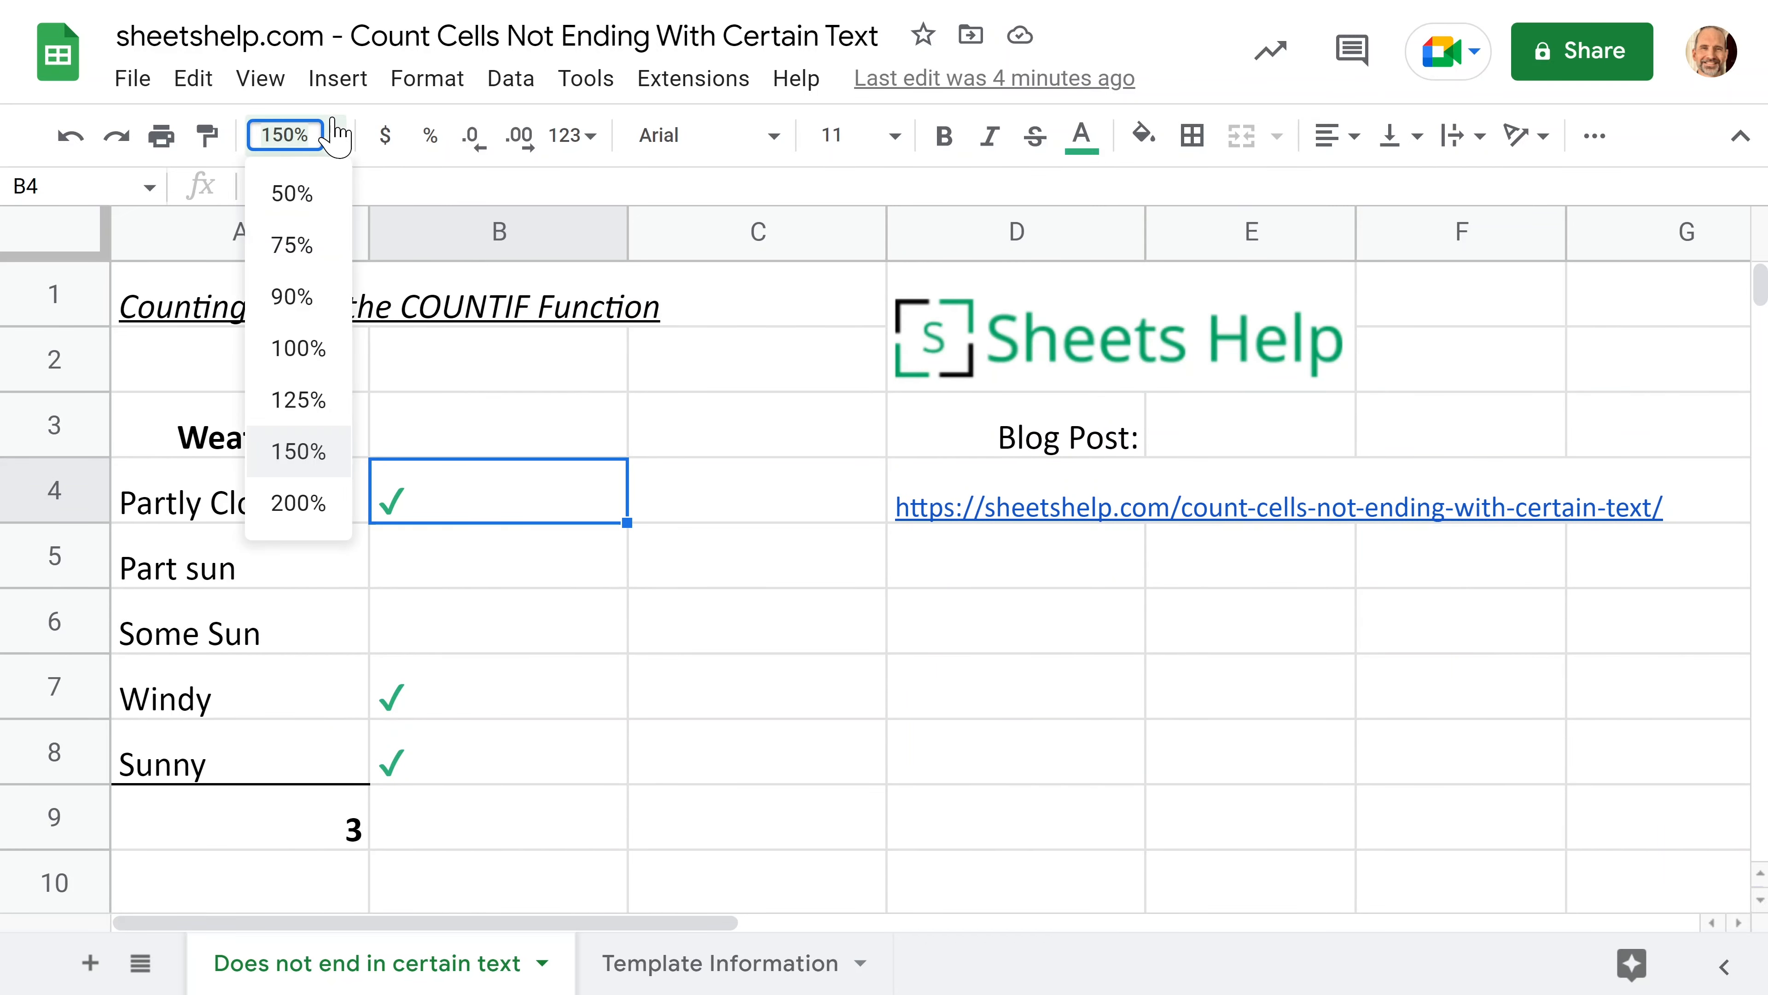
left_click(298, 502)
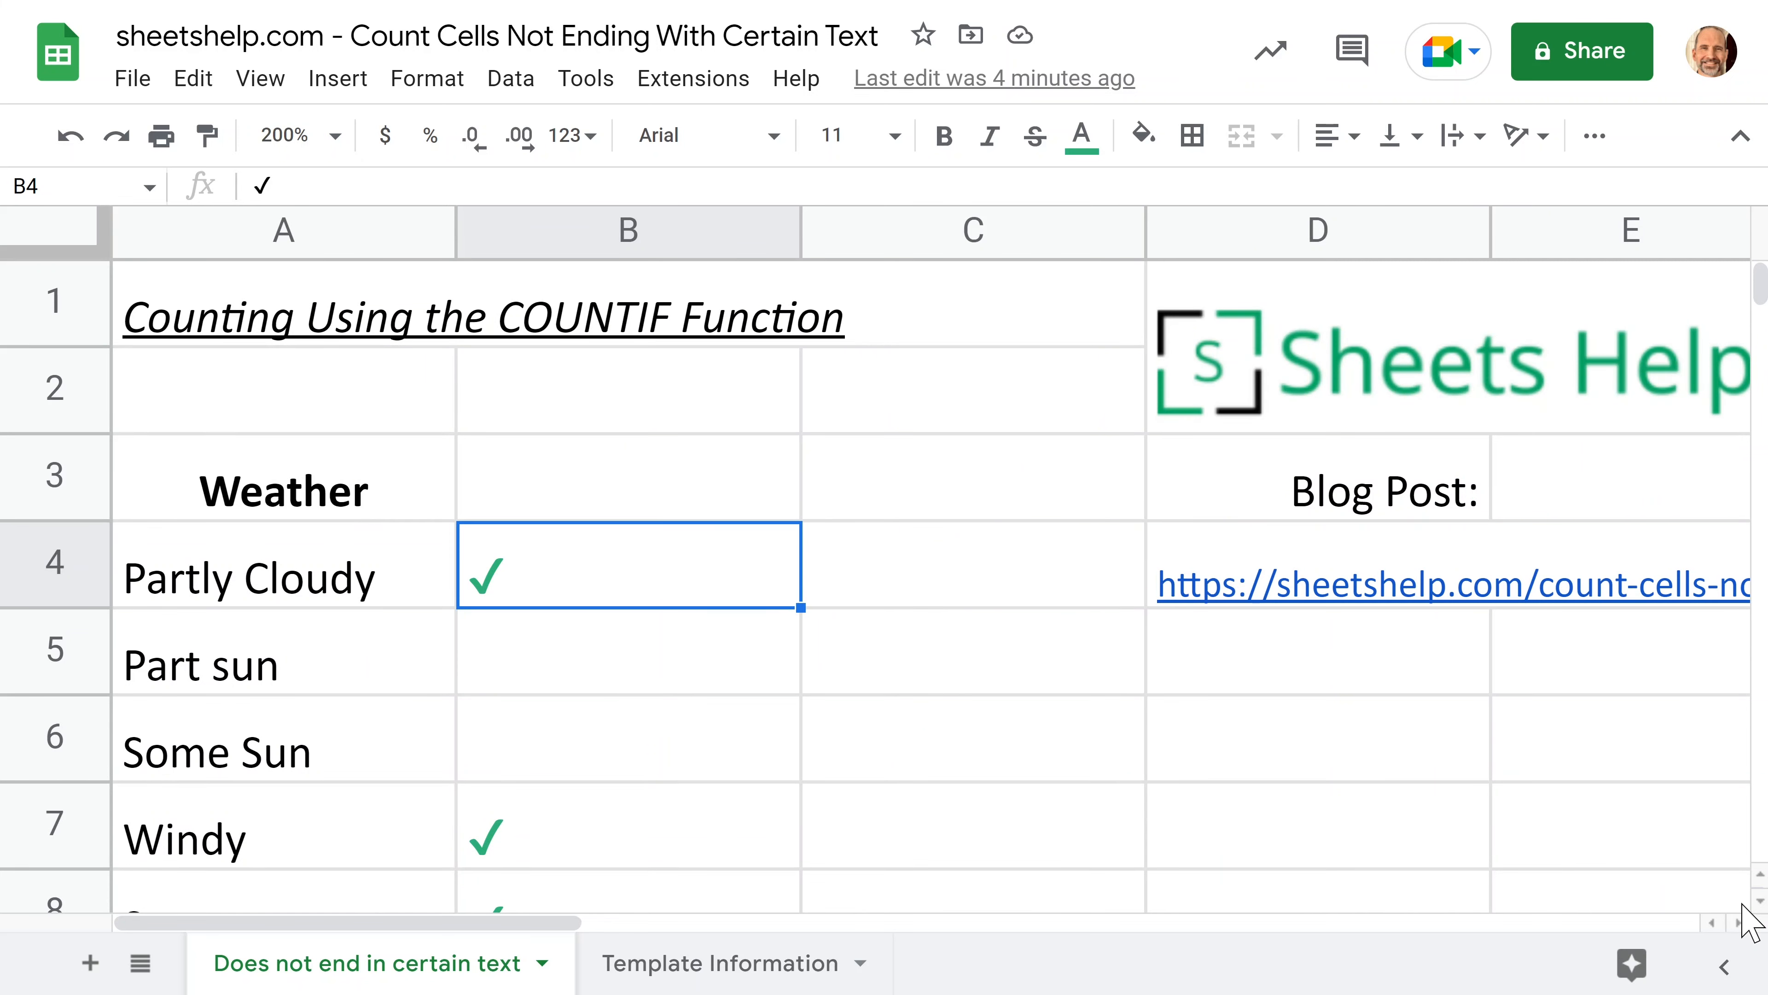
Clear the existing count formula from cell A9 below the COUNTIF section's Weather list.
left_click(1760, 901)
left_click(1760, 900)
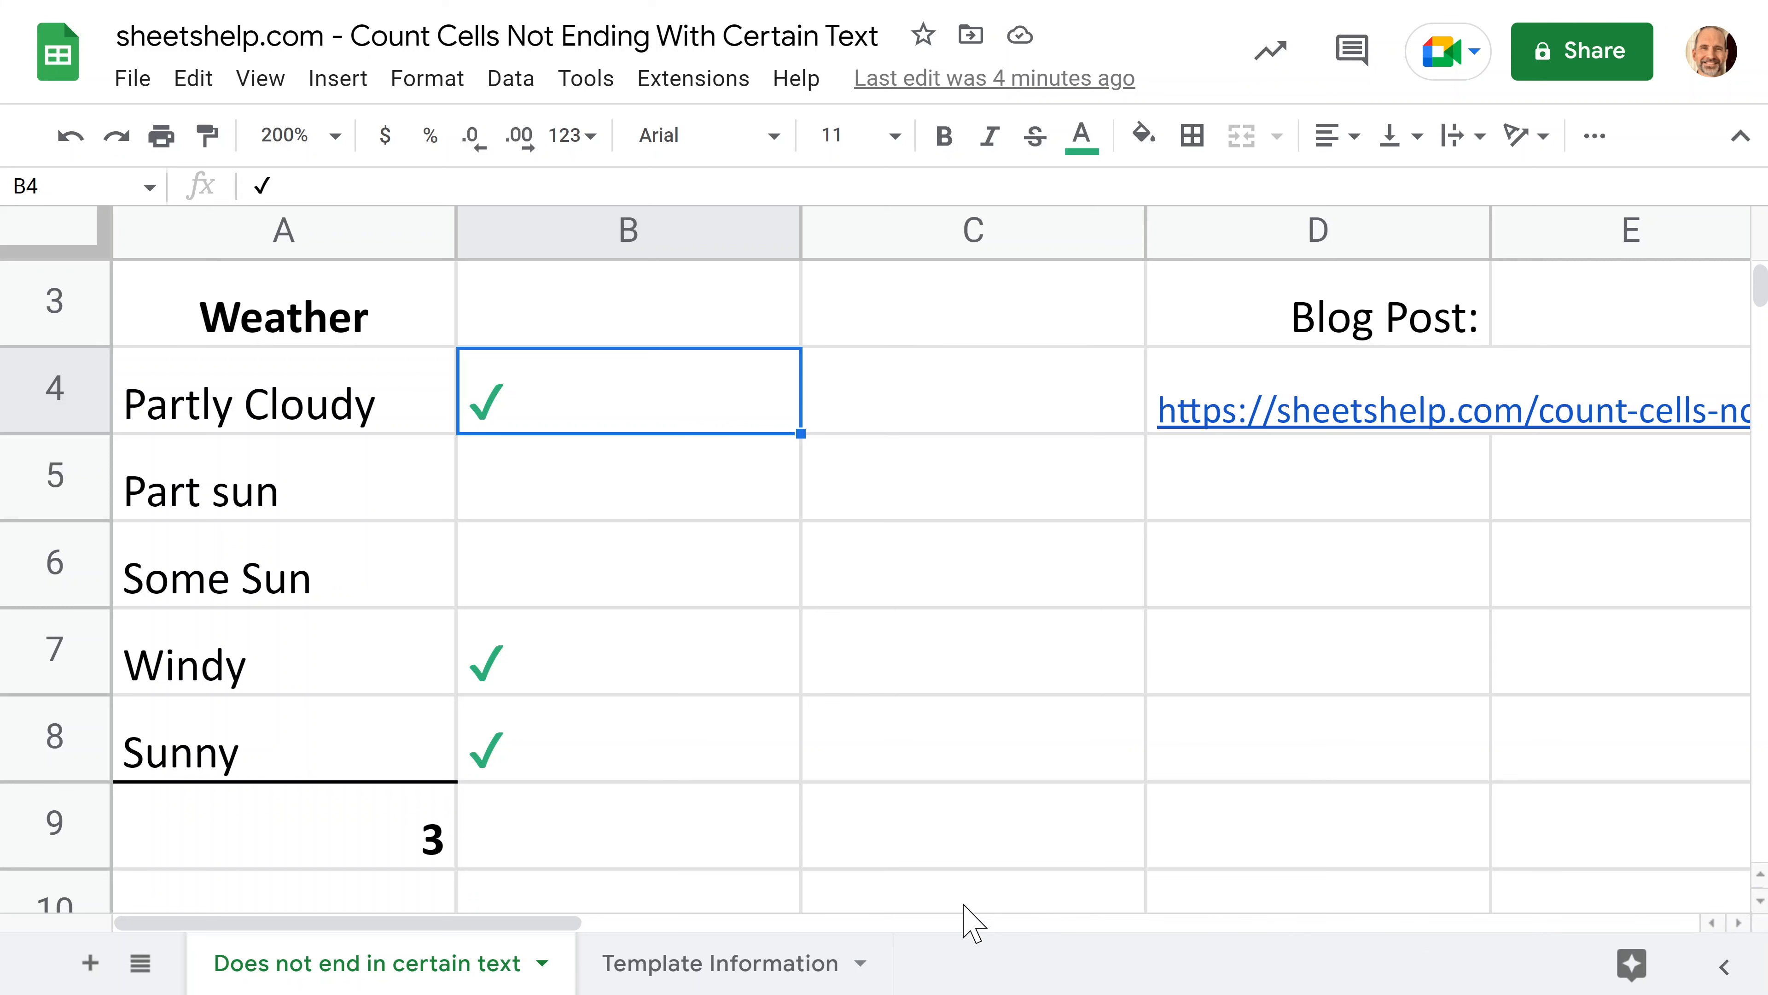
left_click(718, 858)
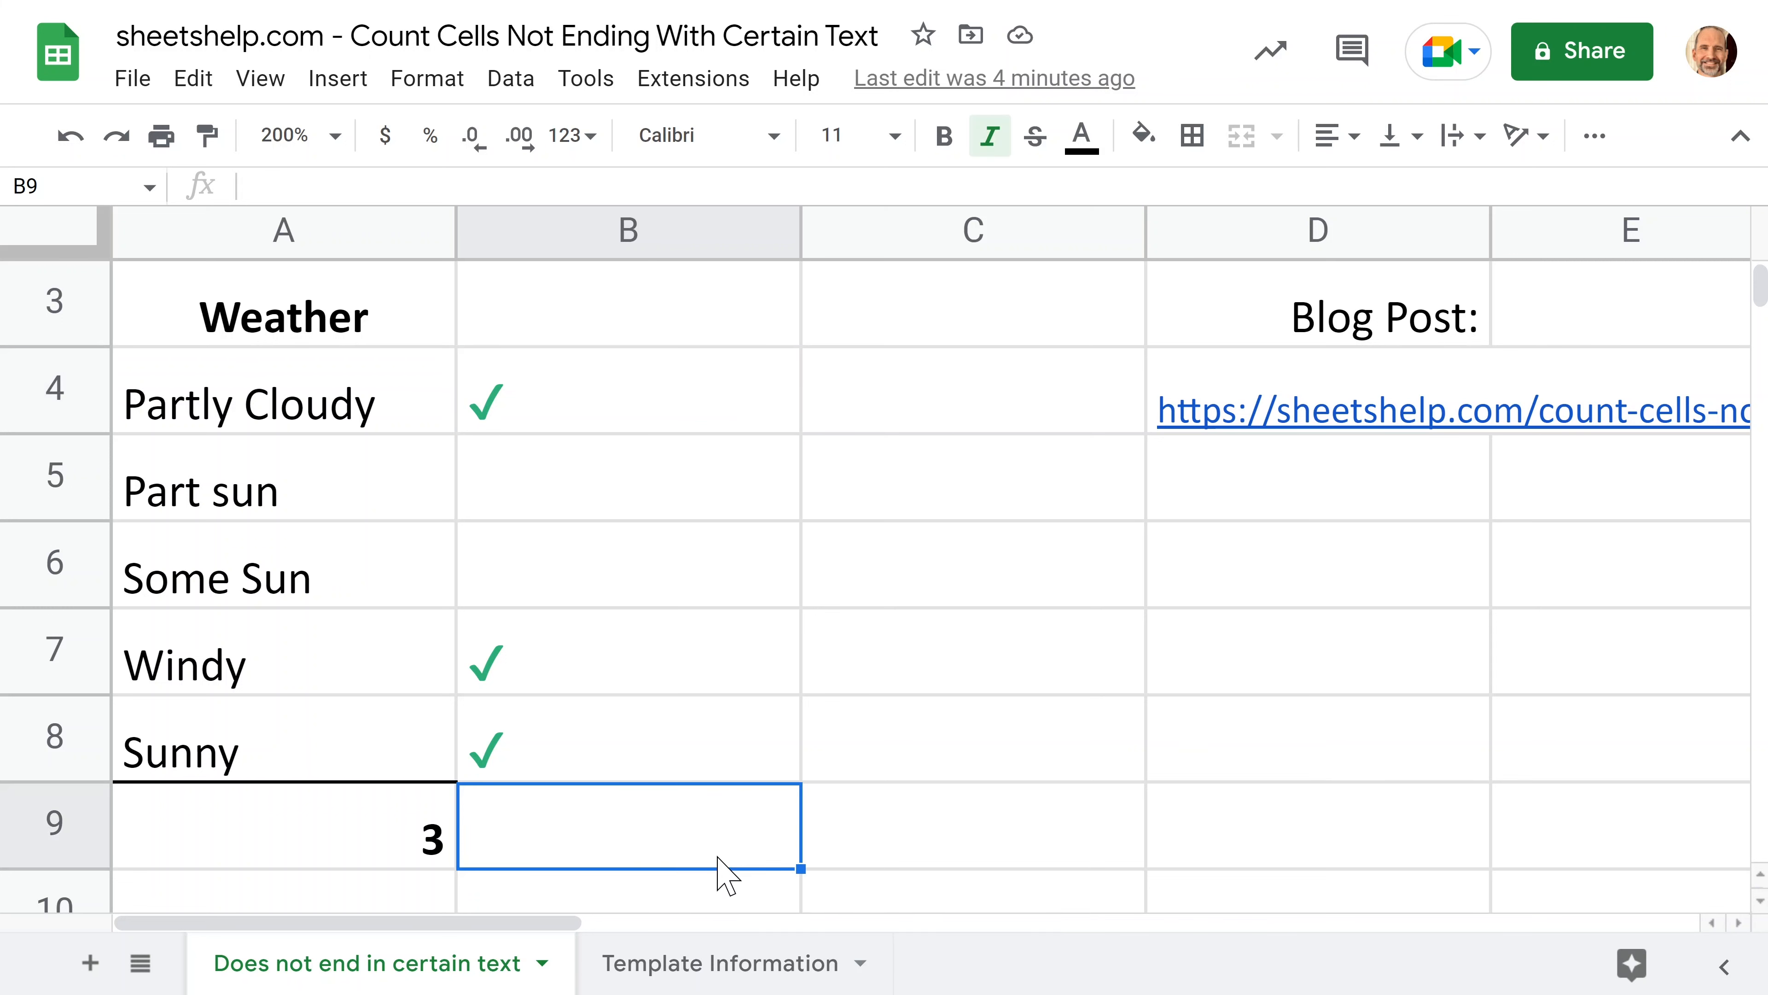
left_click(421, 864)
key("Delete")
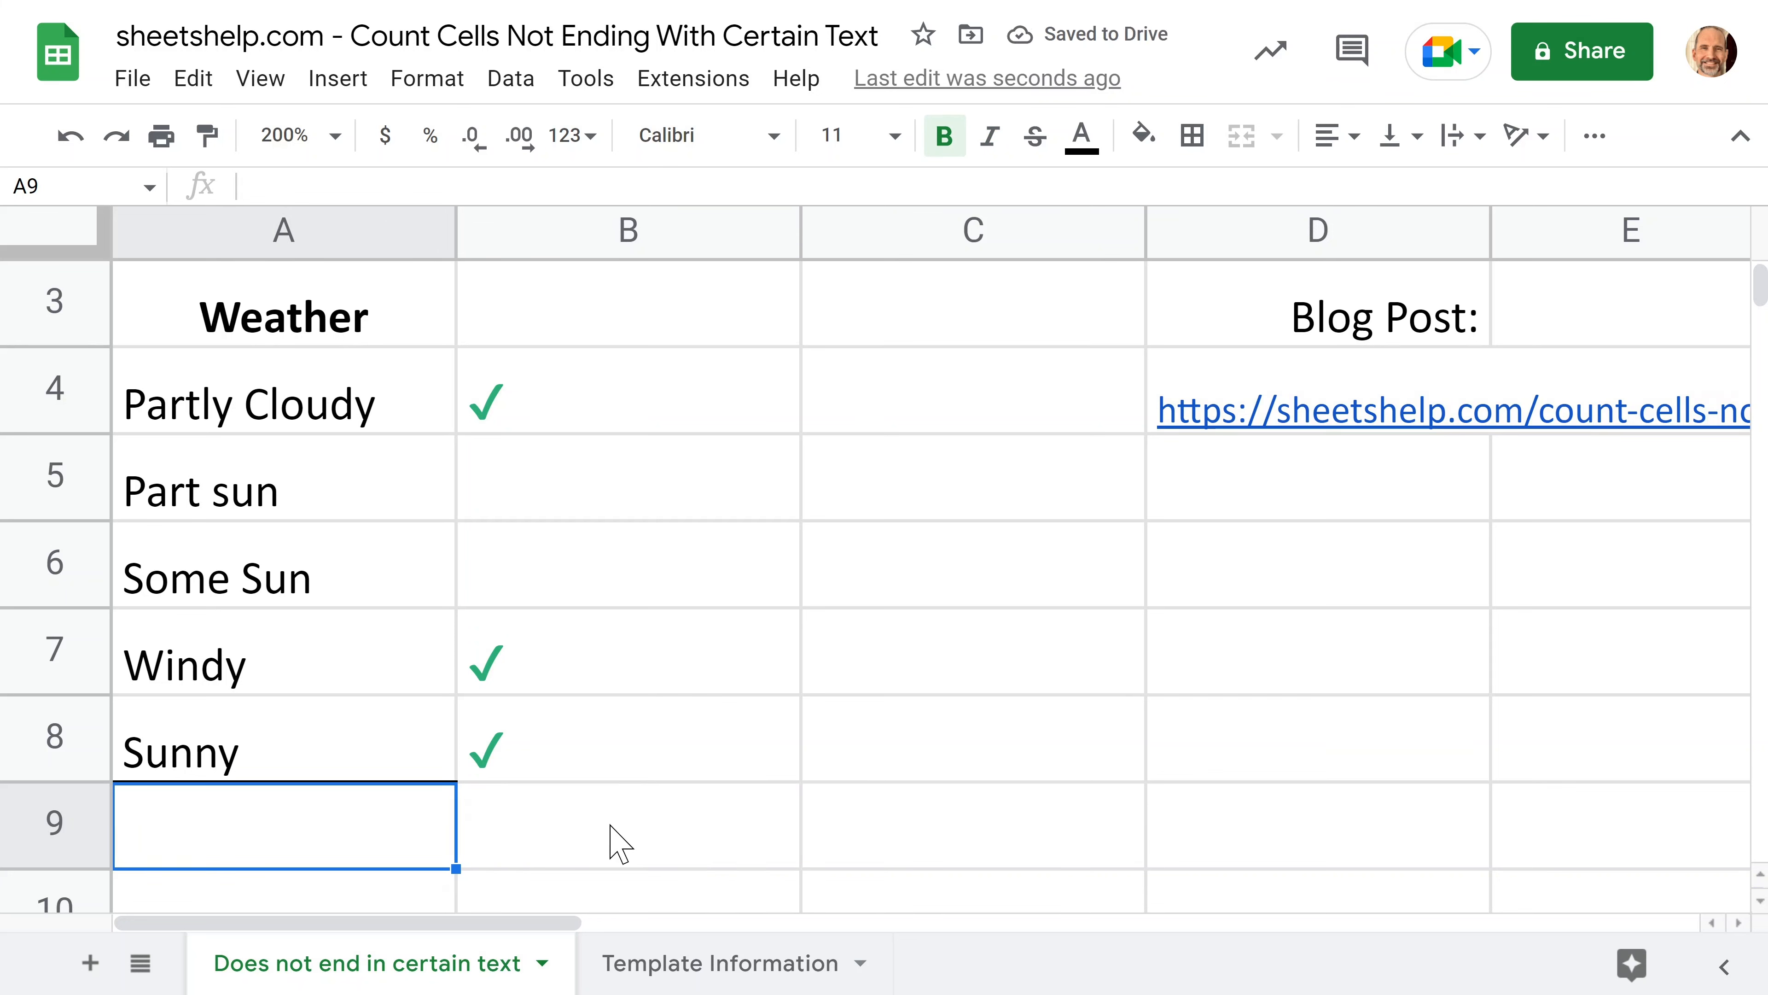
Begin a COUNTIF formula in cell A9 with A4:A8 as its range.
type("=")
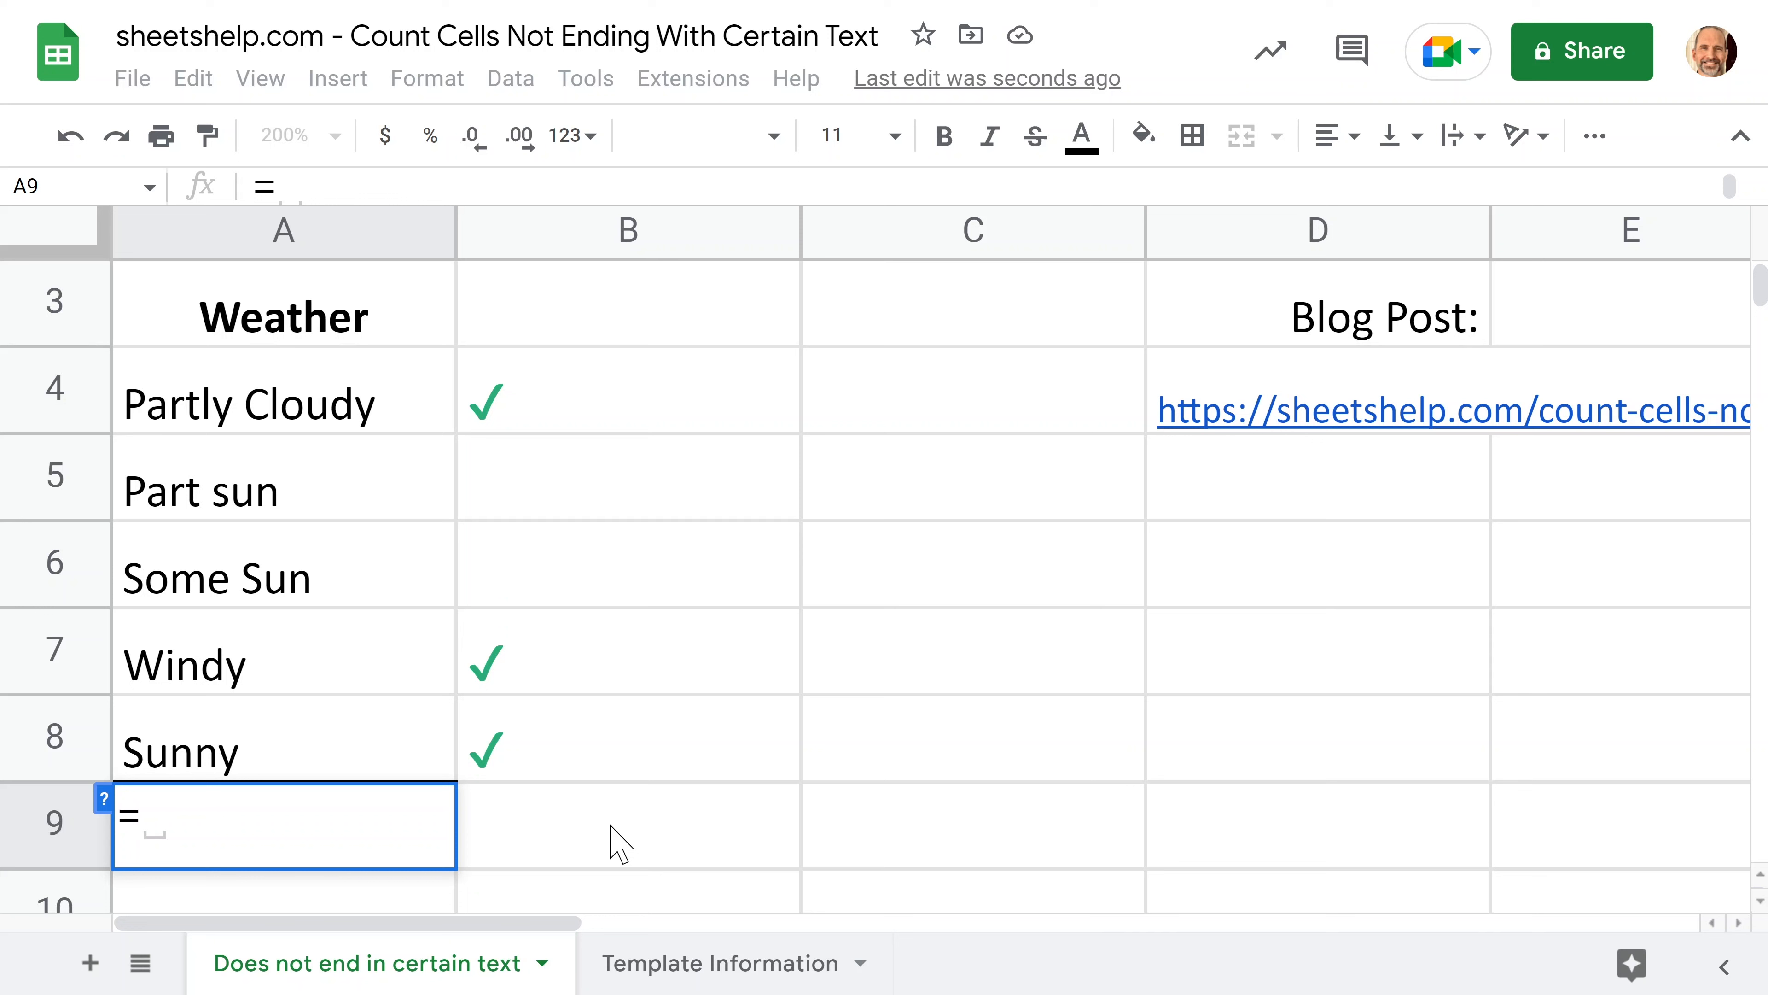
type("COUNTI")
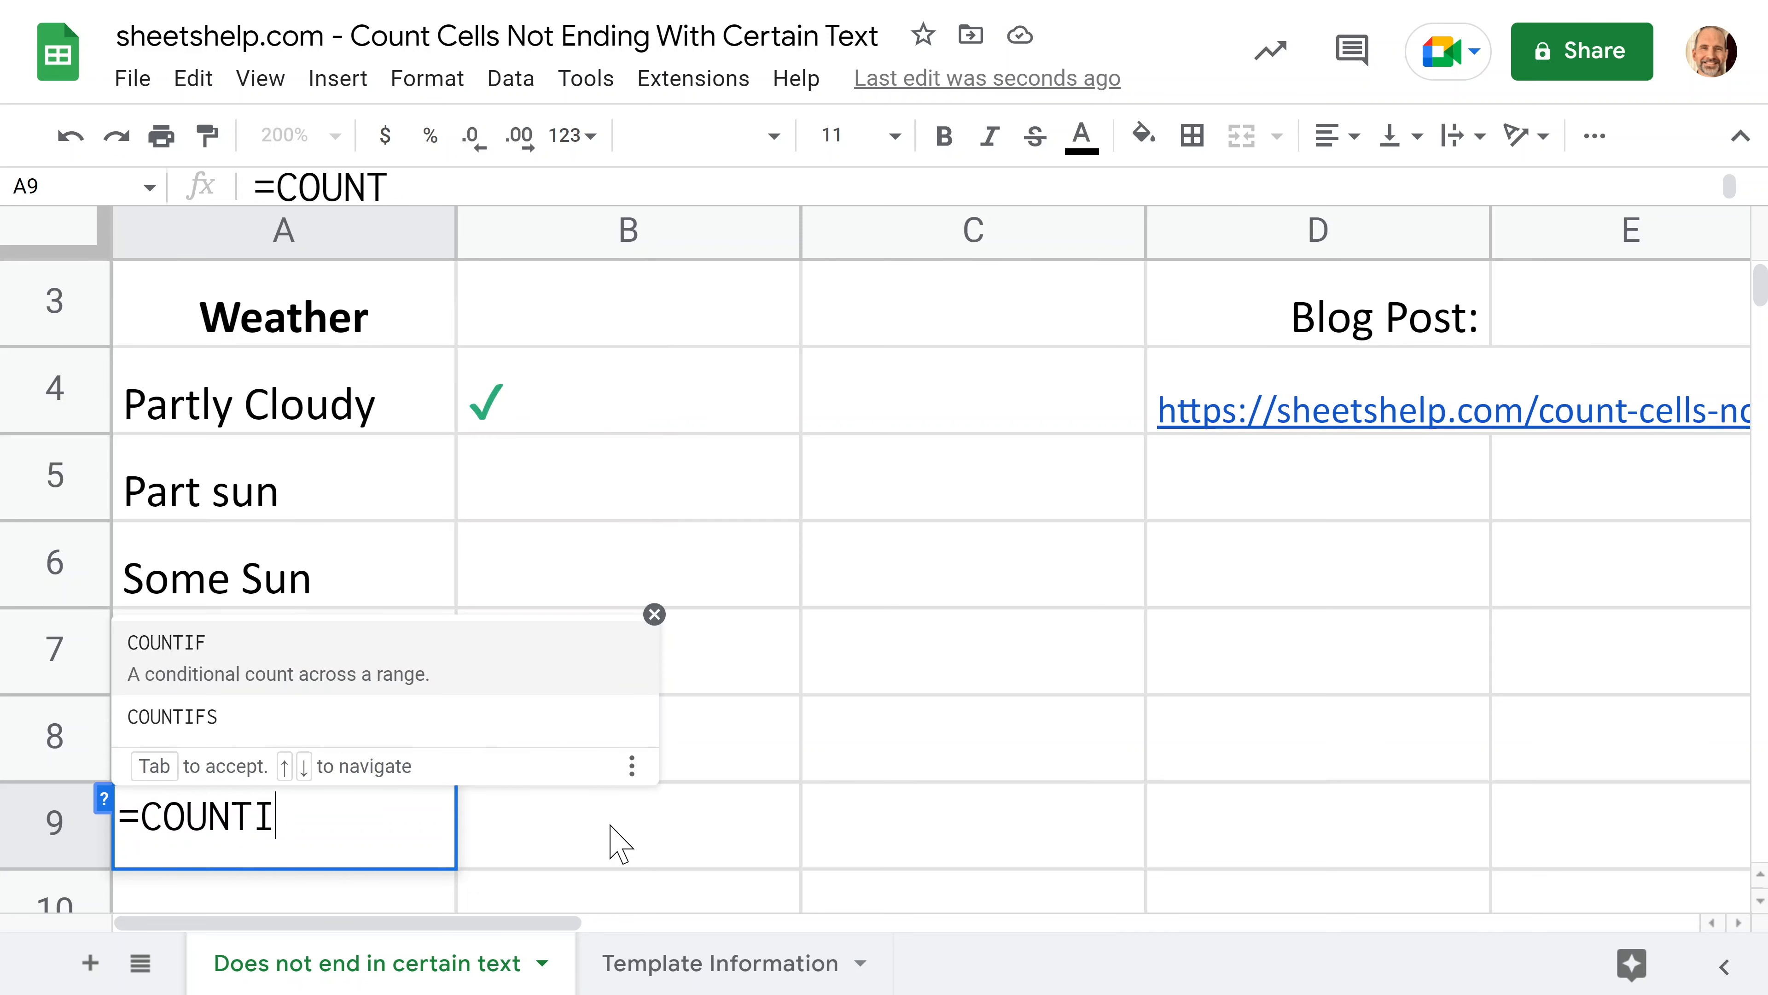
type("F(")
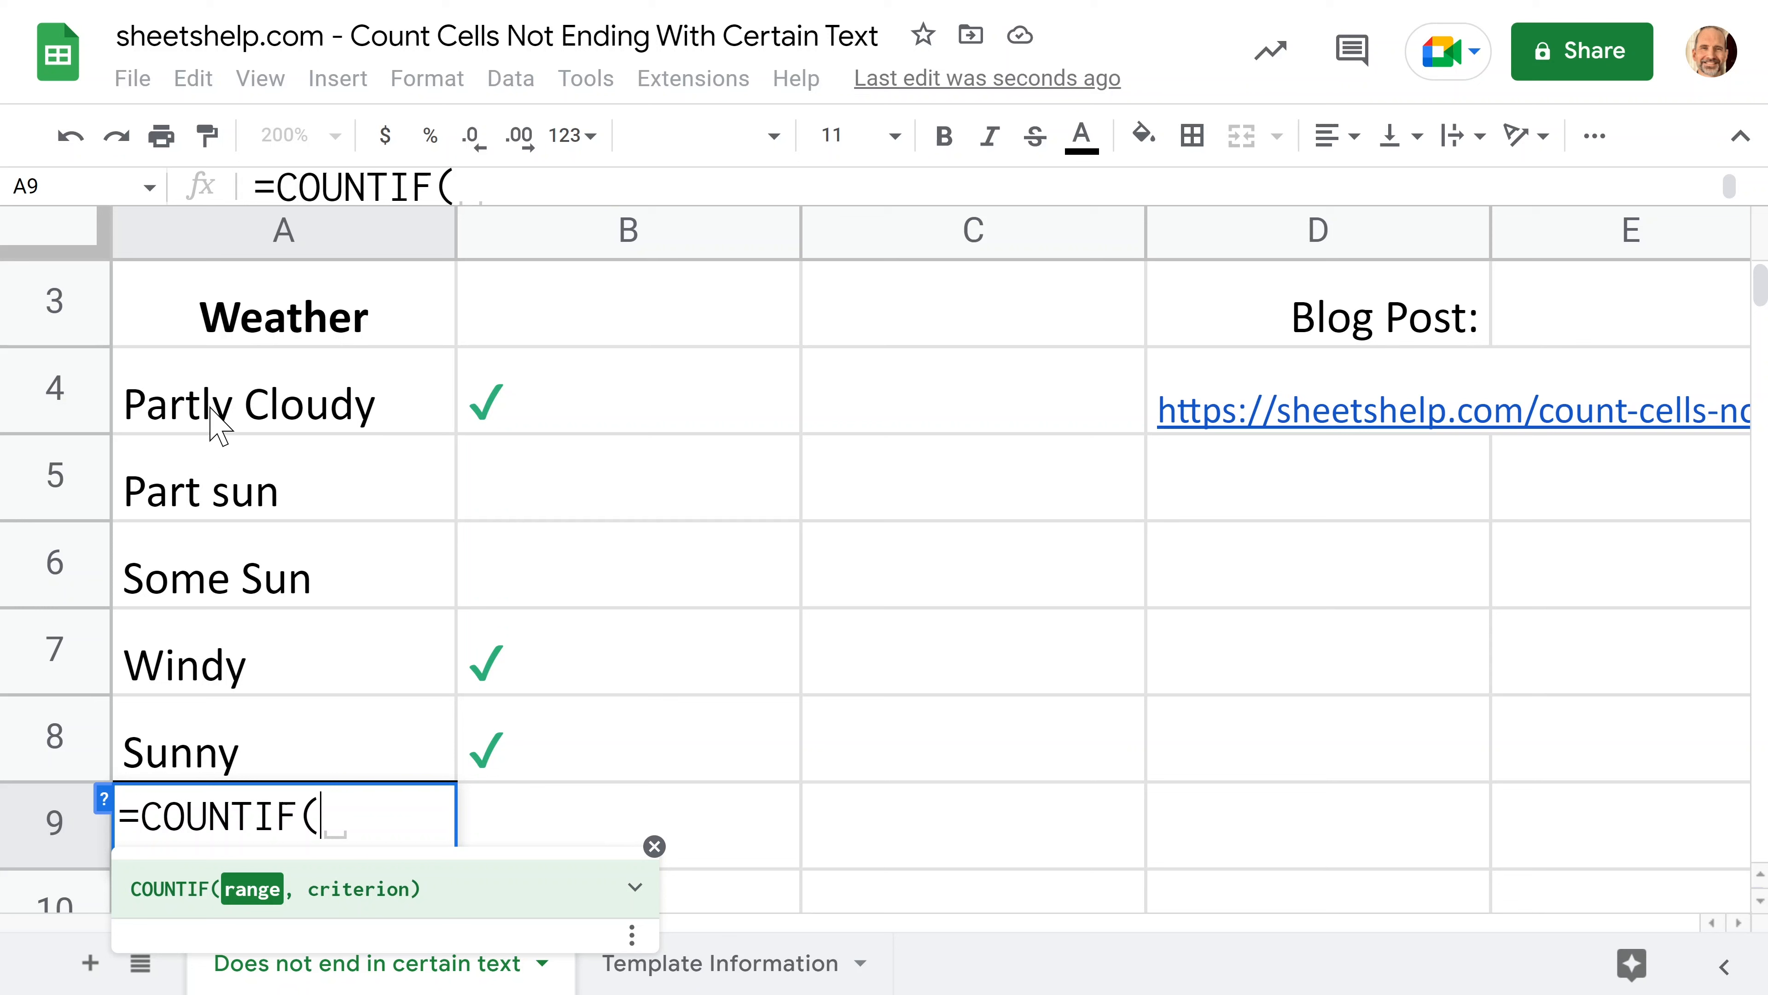
left_click_drag(217, 425, 221, 767)
type(",")
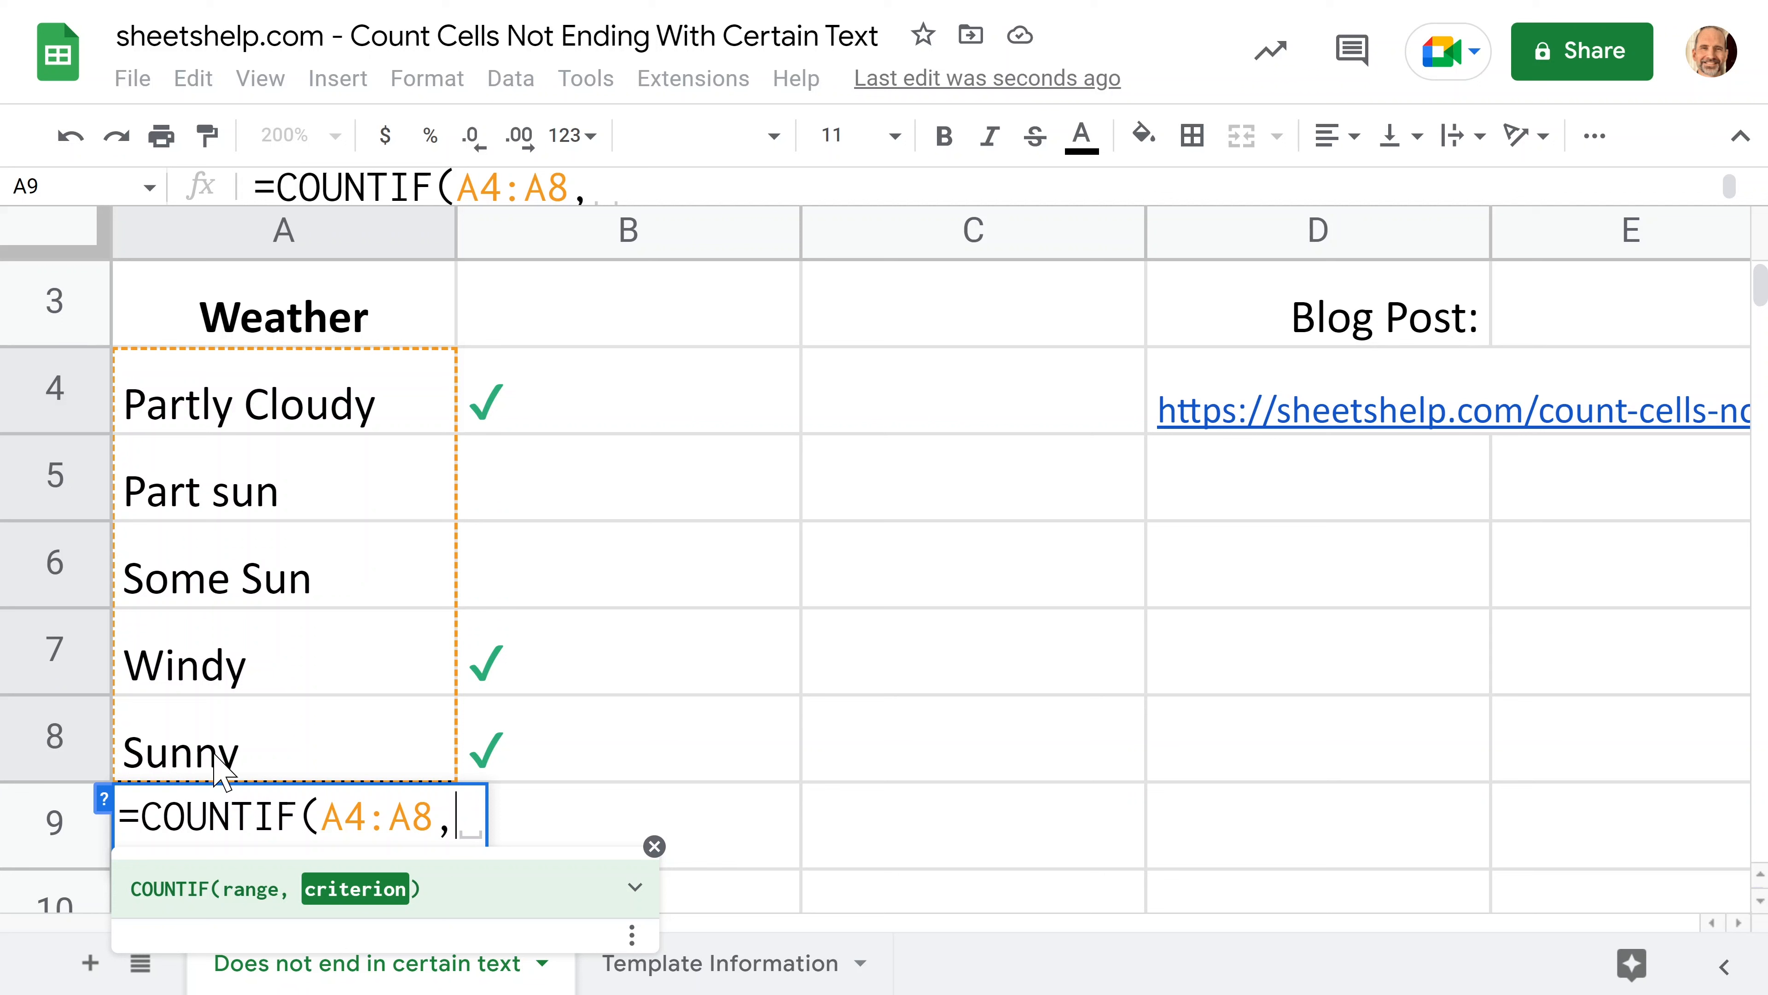
Complete the COUNTIF formula in A9 with the criterion "<>*SUN" and enter it.
type("\"")
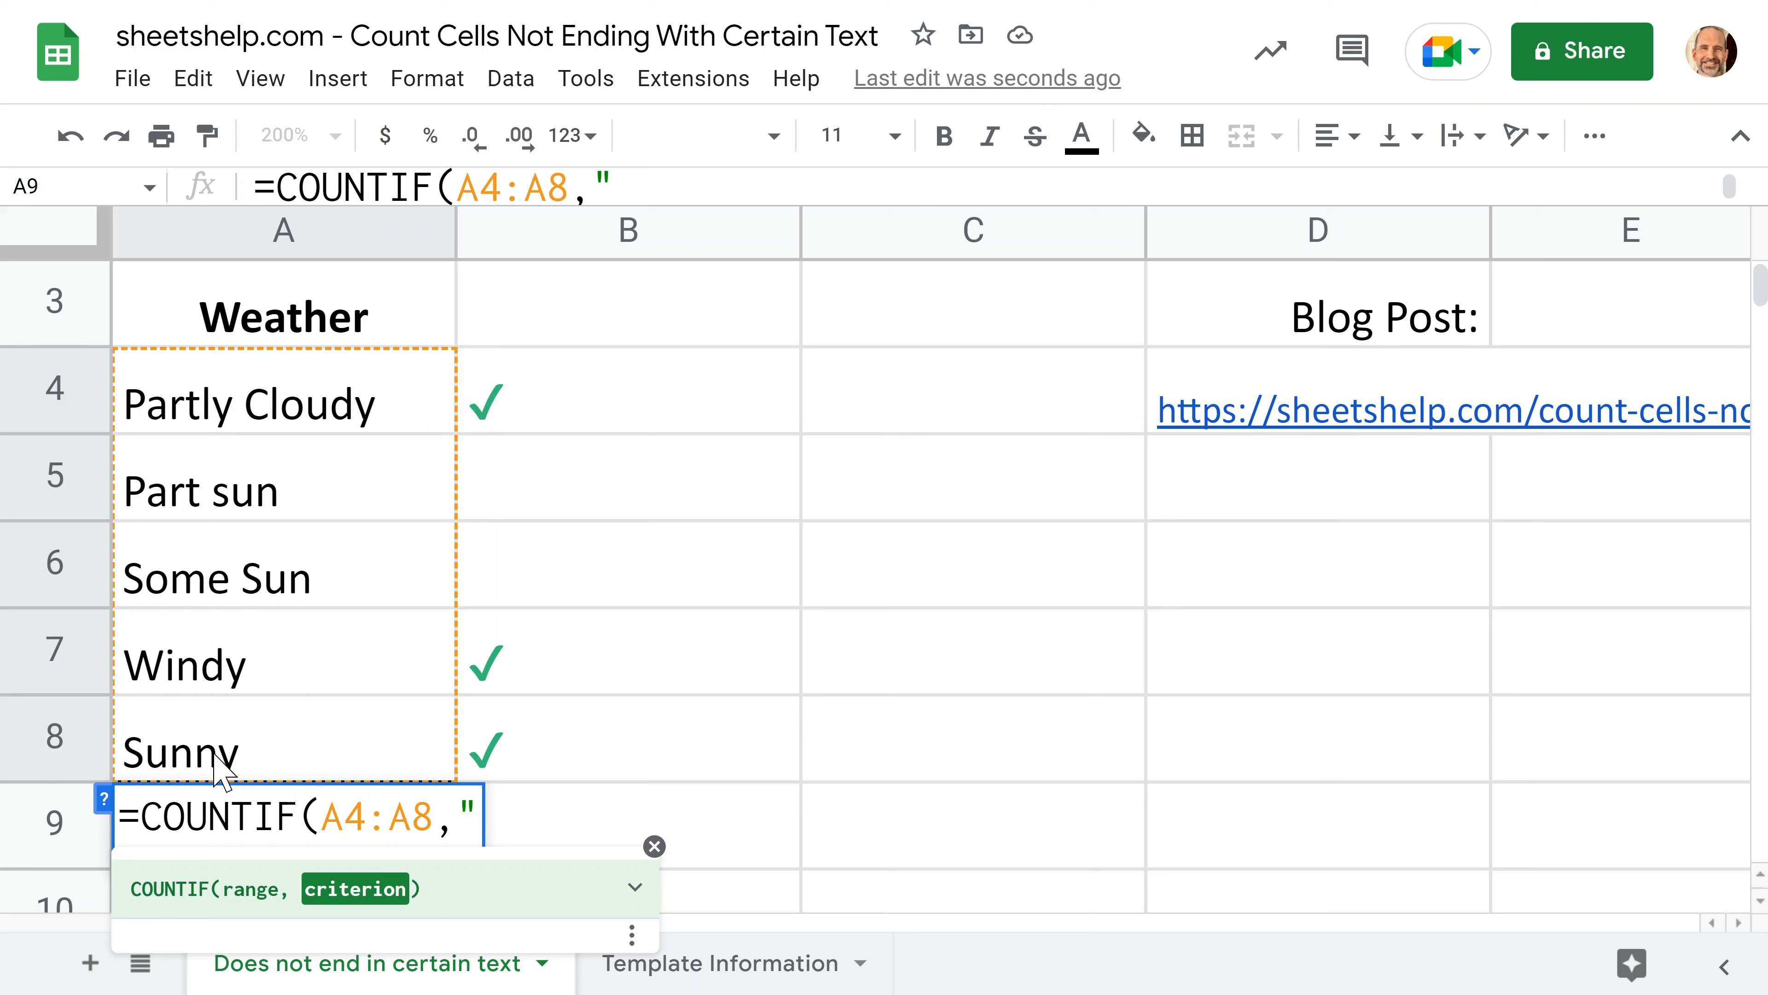
type("<>")
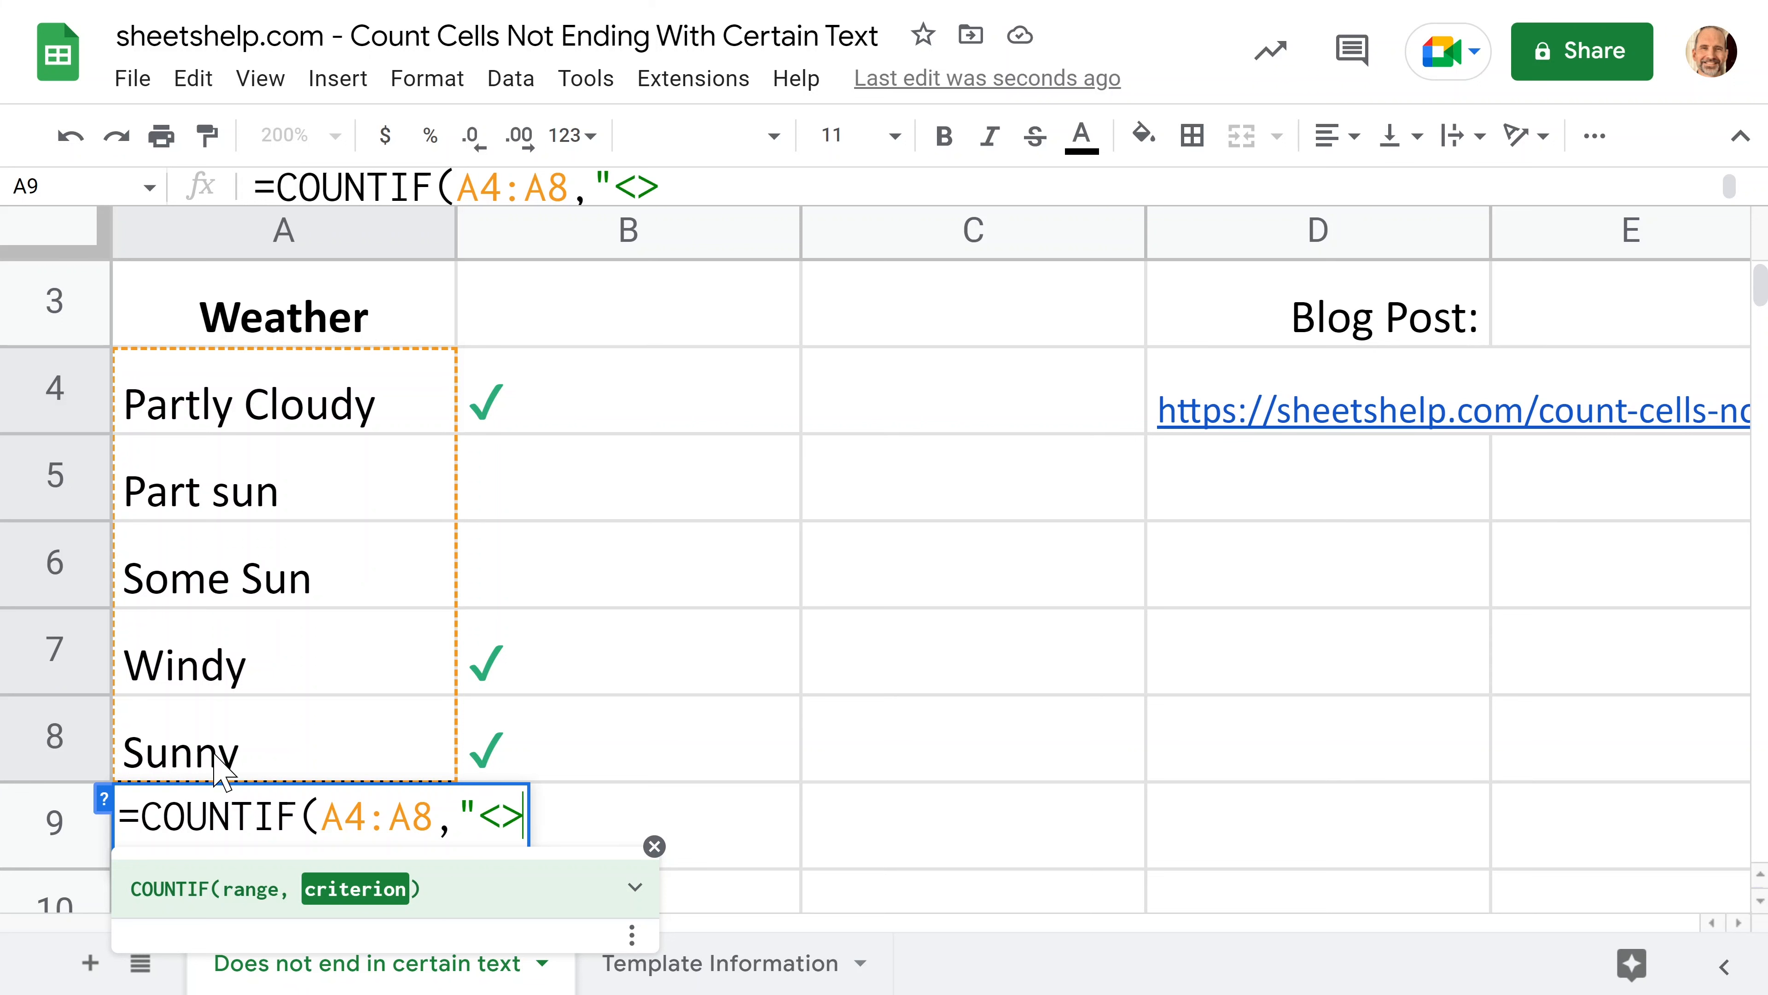
key("shift+Left")
key("shift+Left")
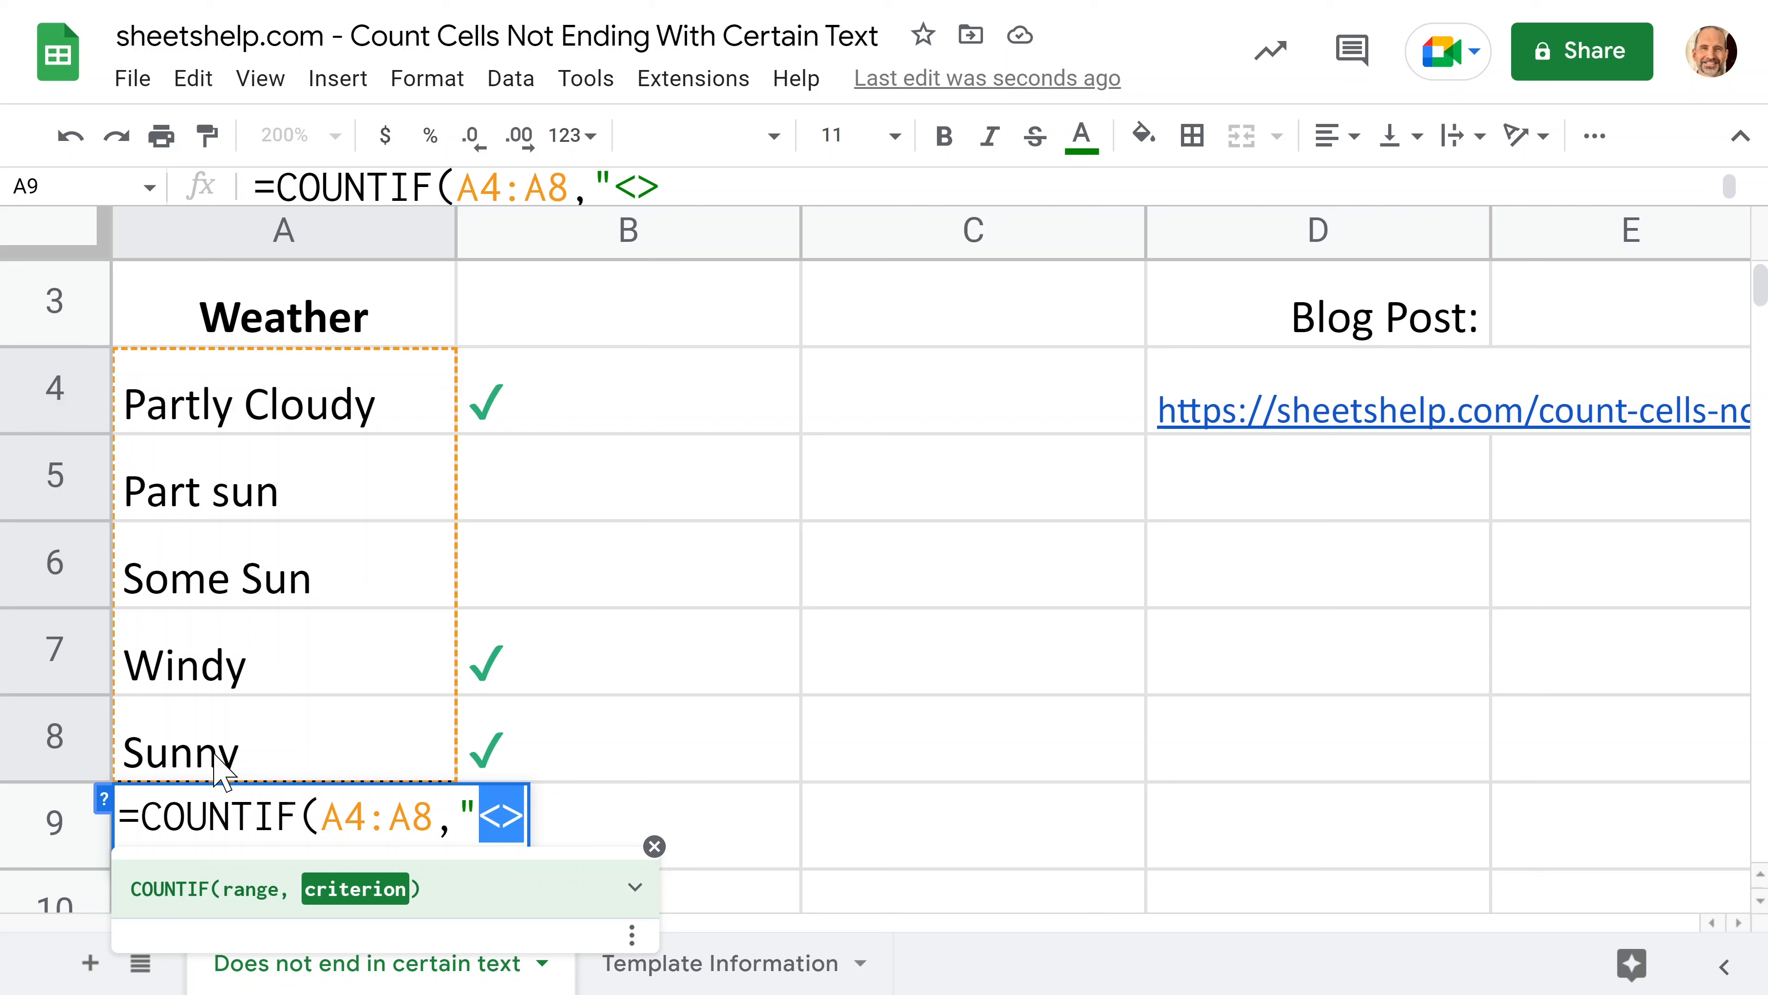
key("Right")
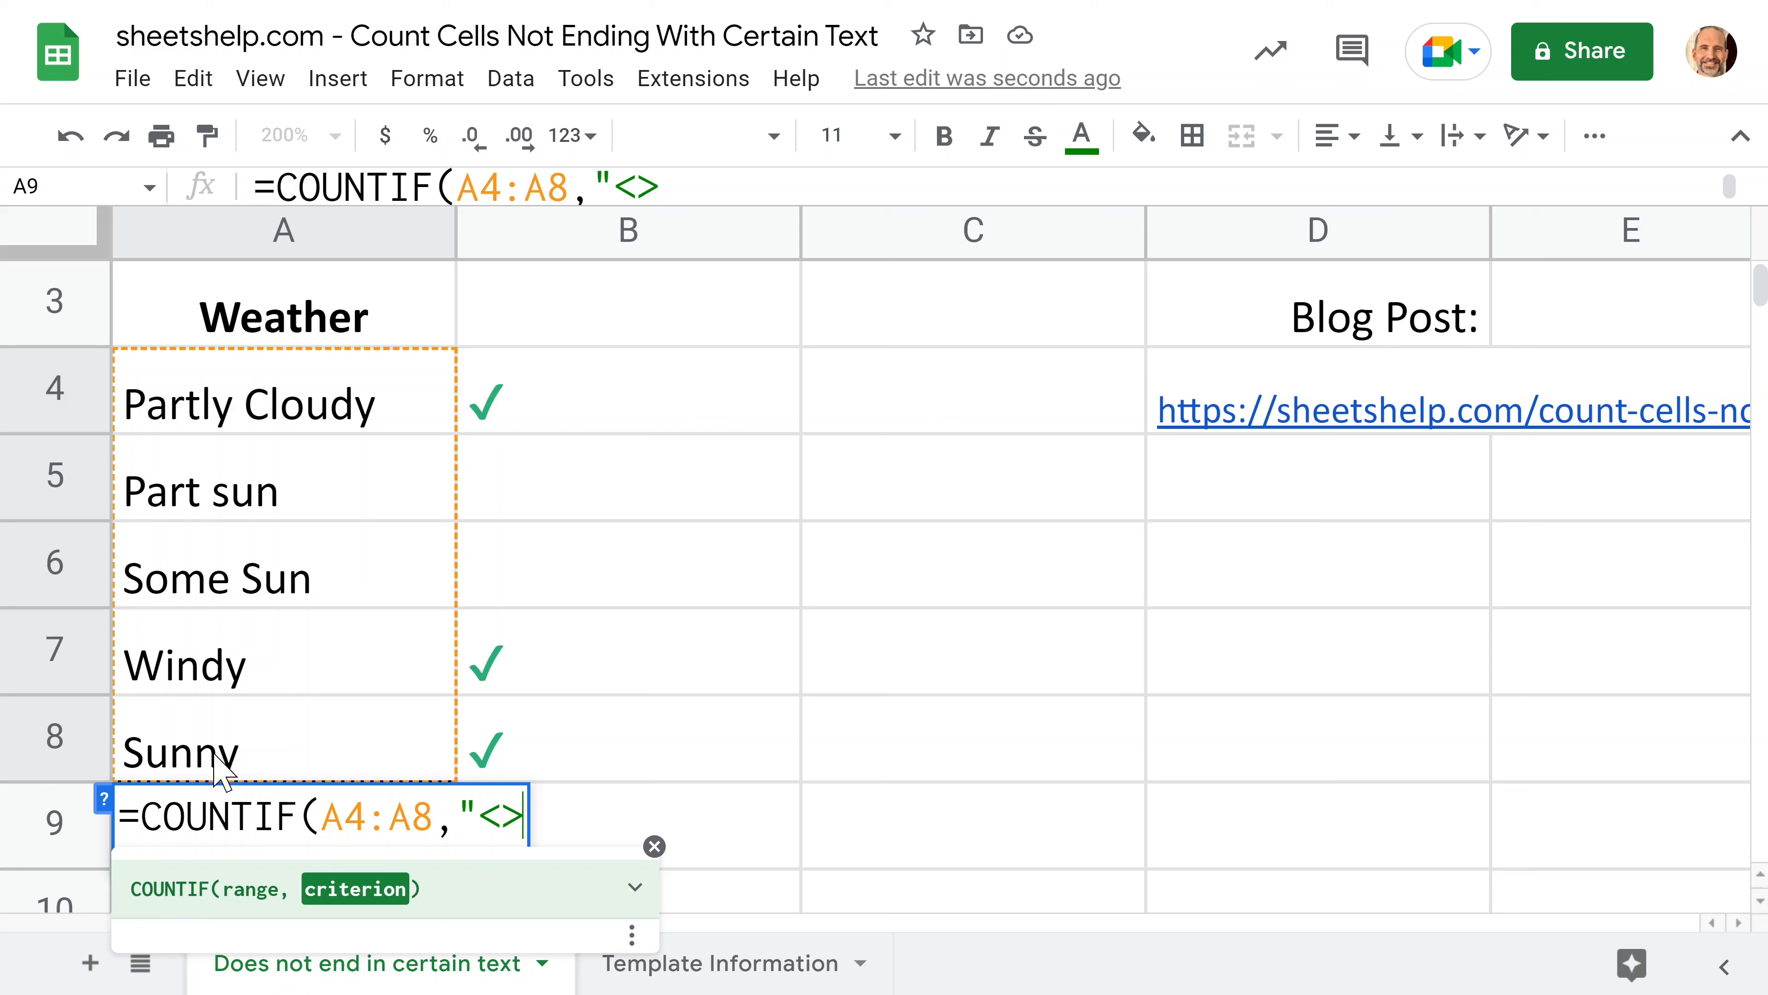
type("*")
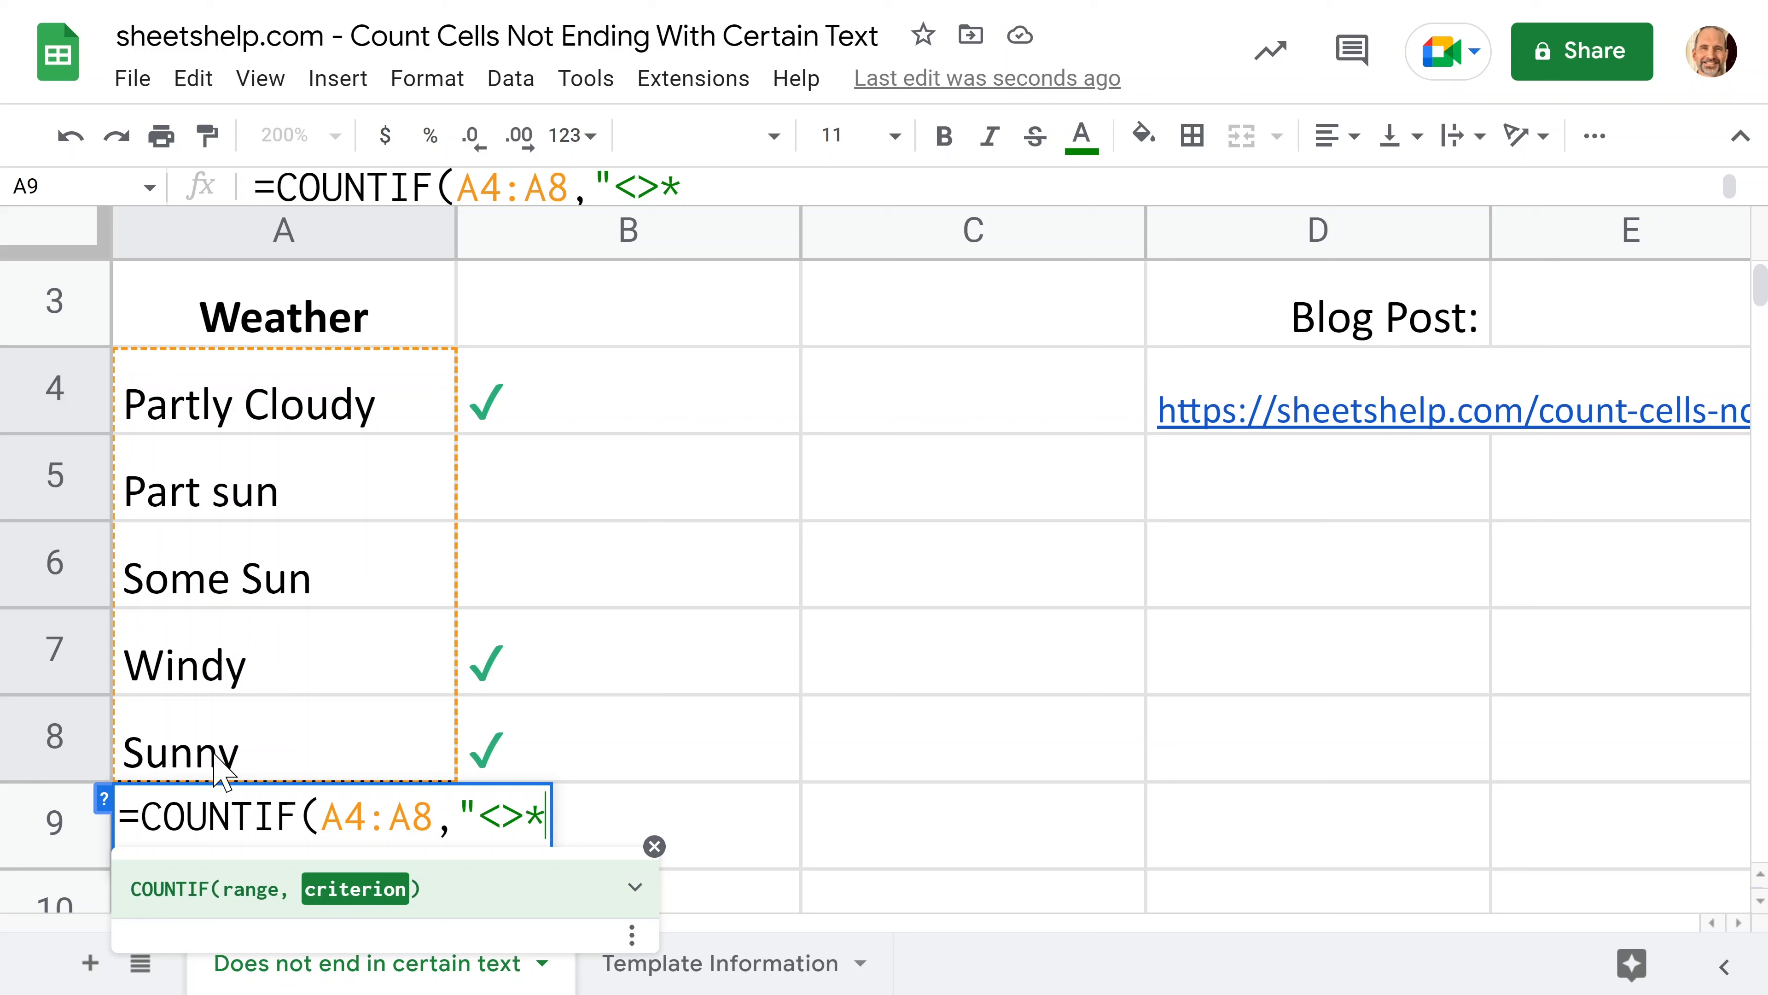
type("SUN")
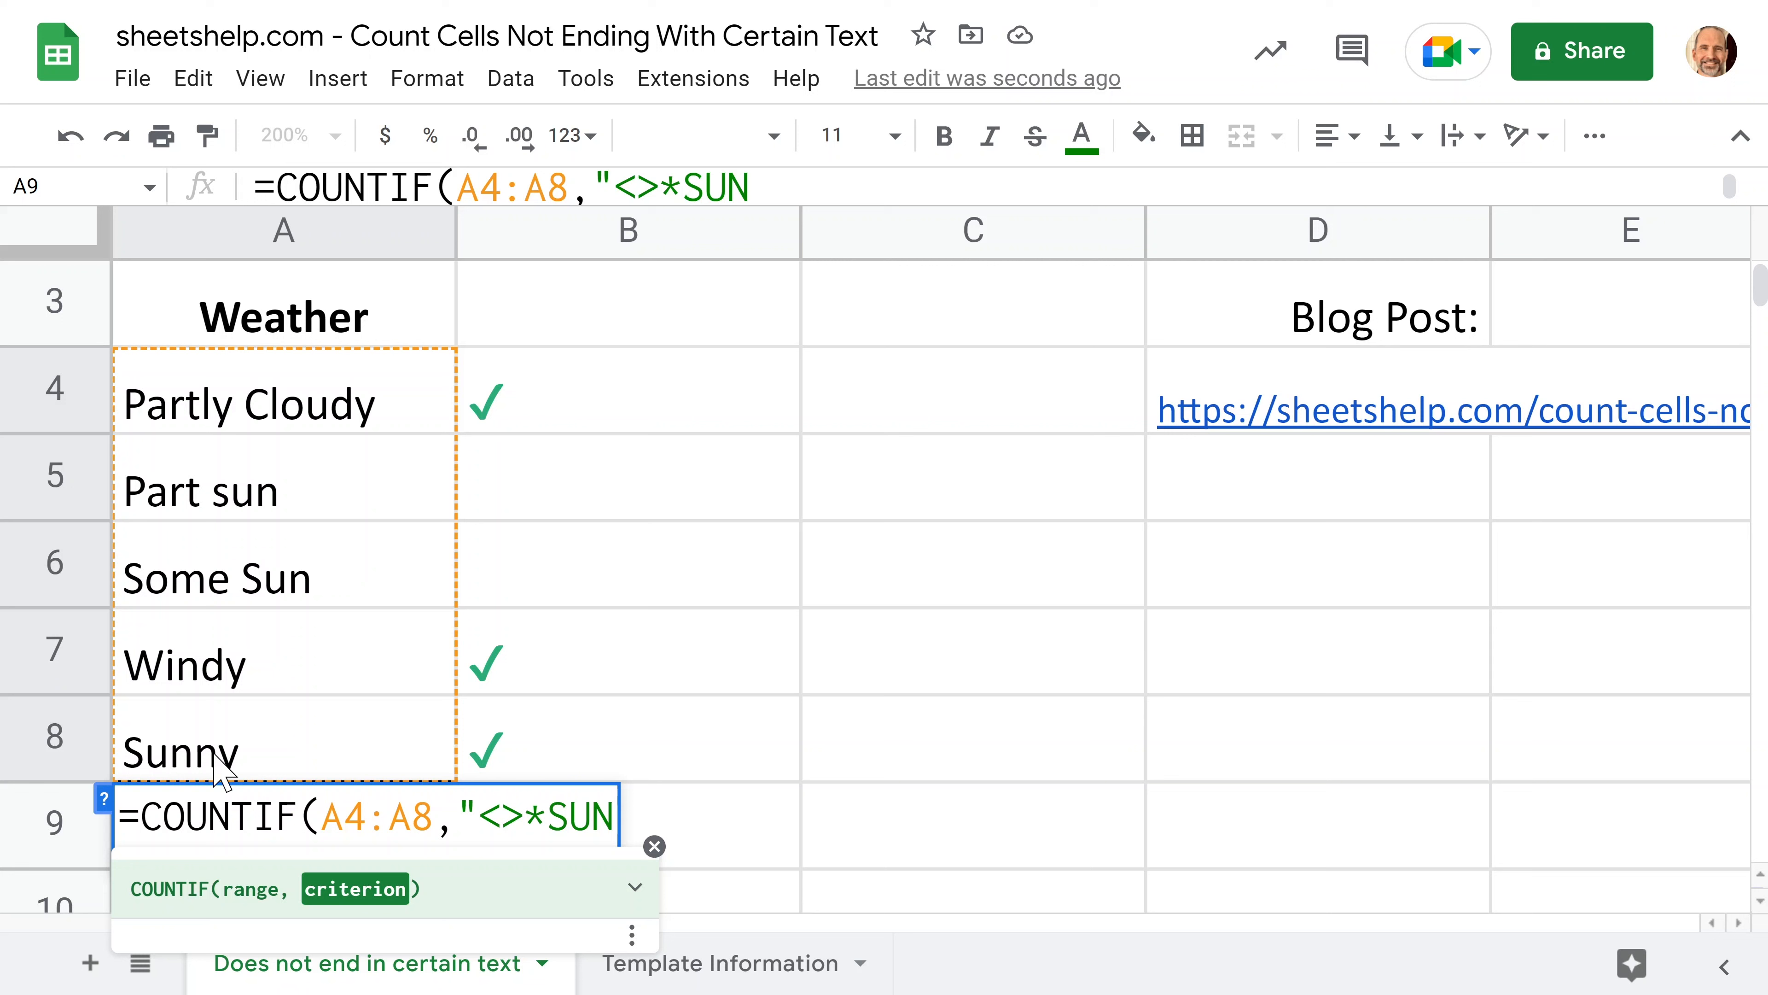
type("\")")
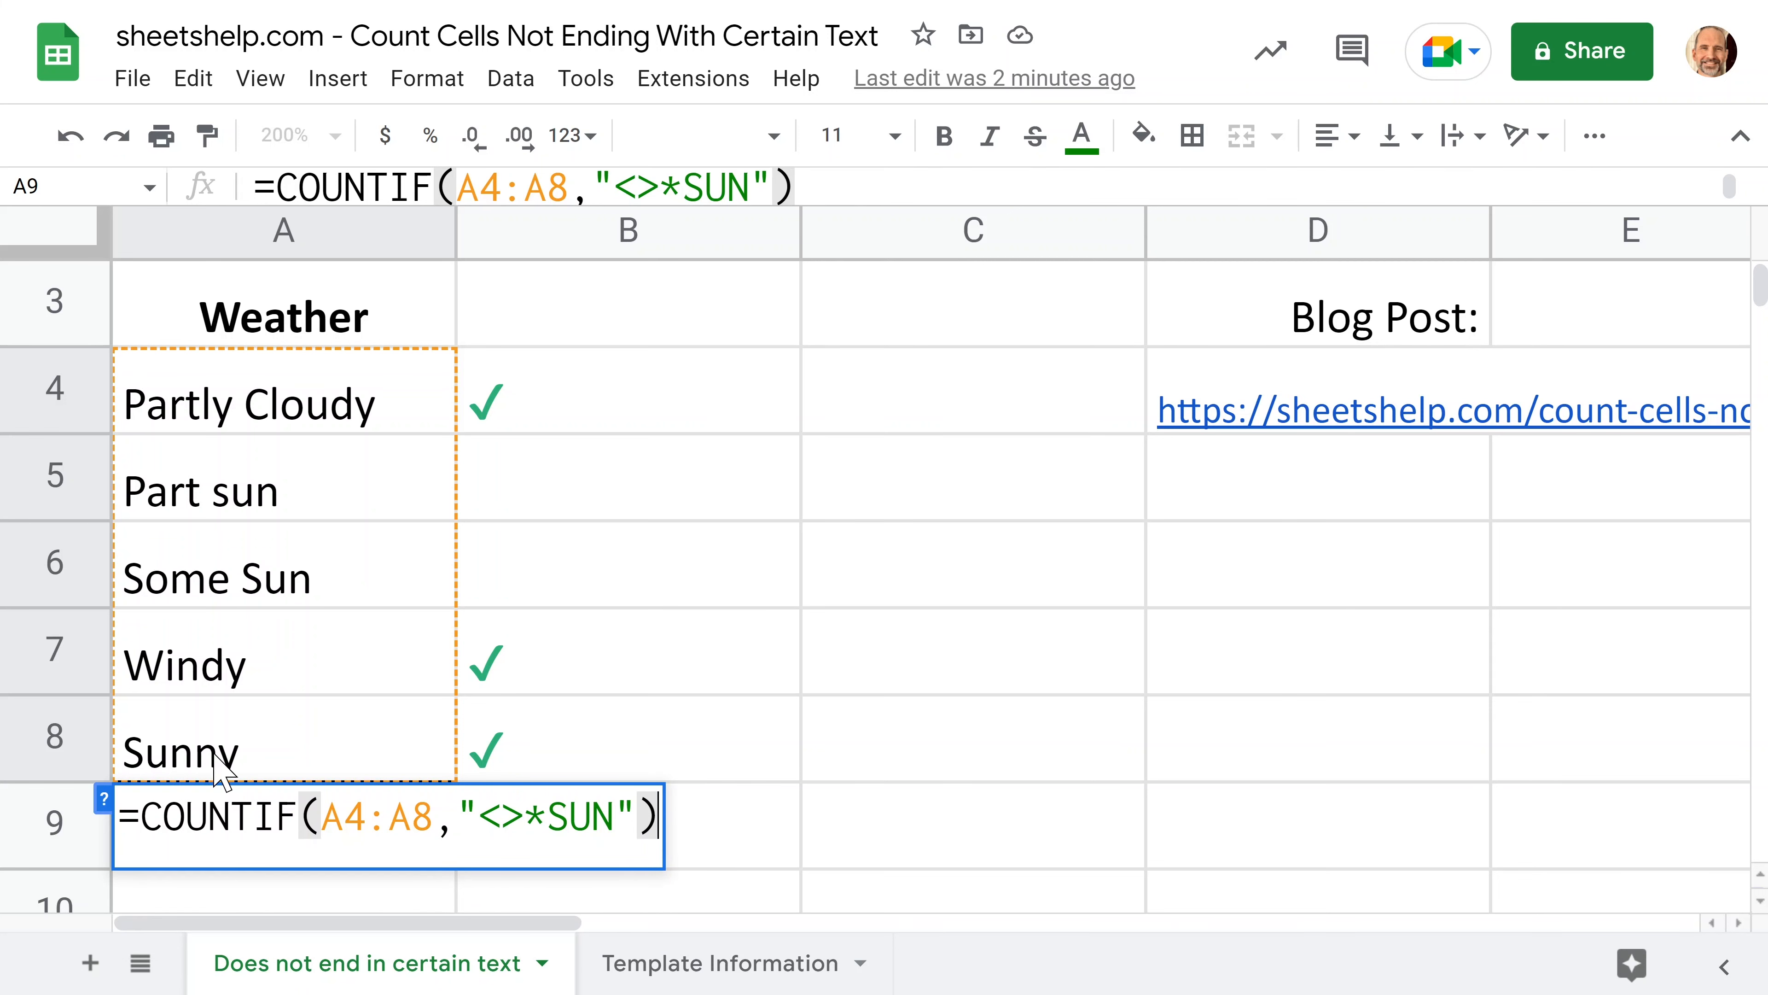
key("Return")
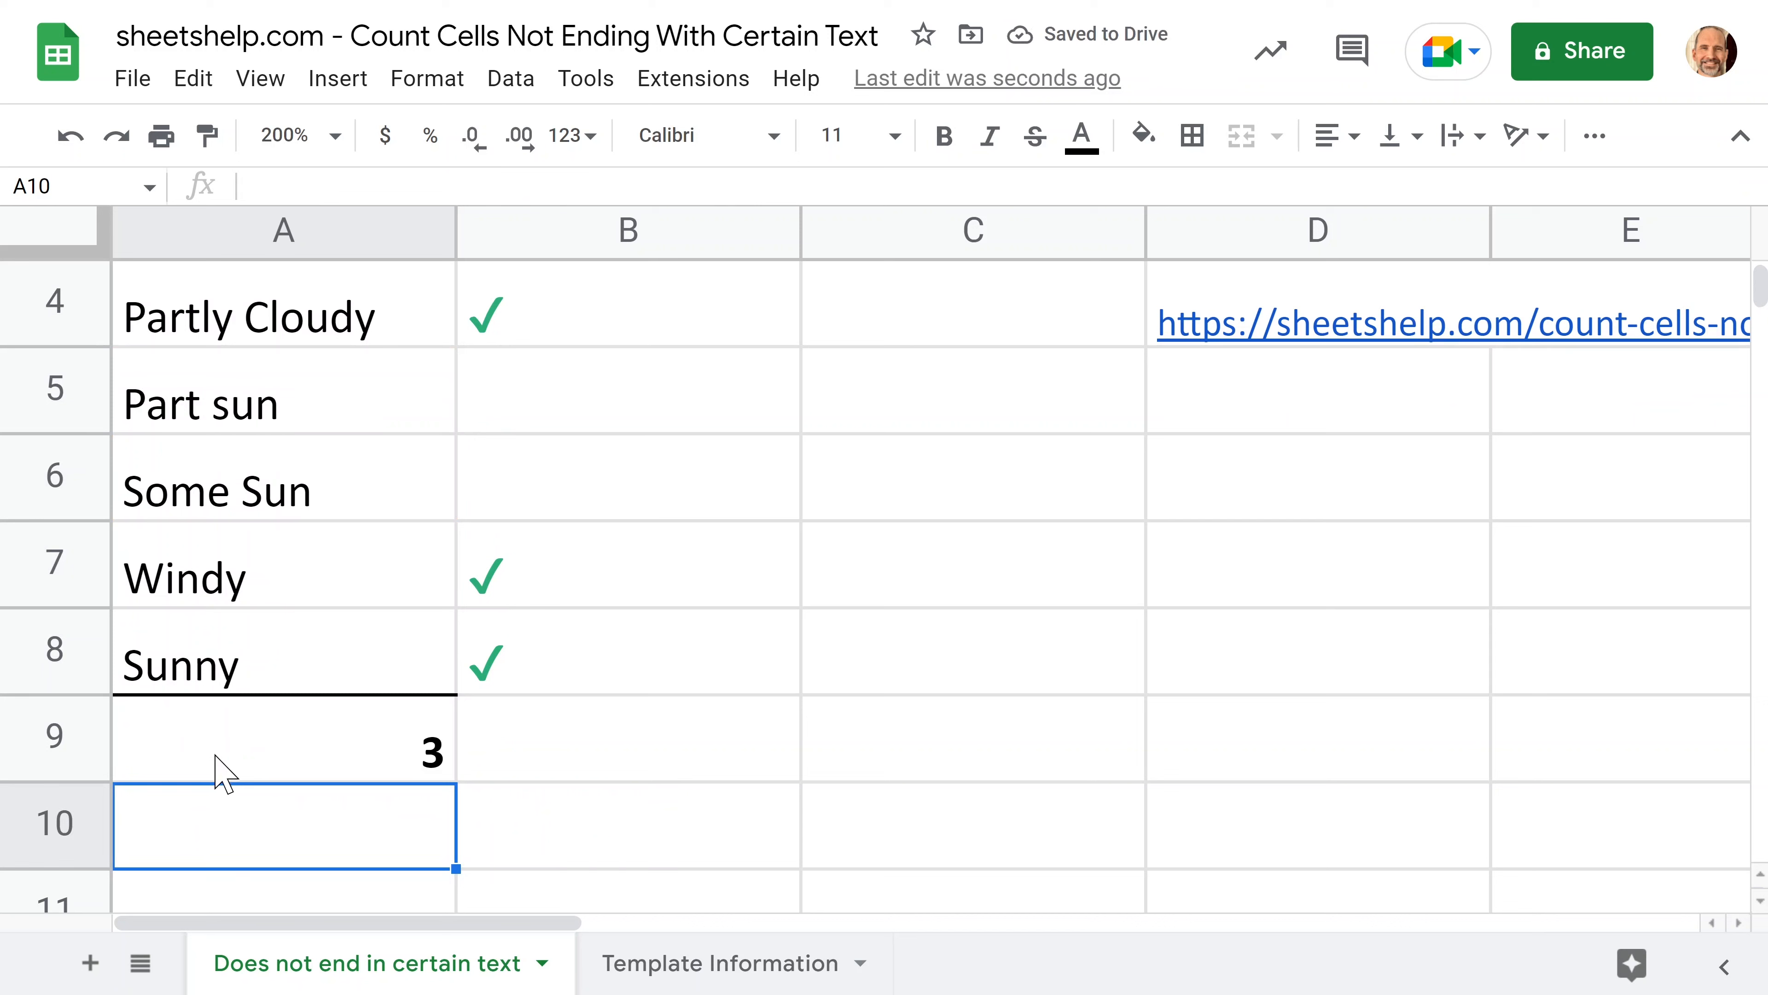
Compare the check-marked weather rows in column B with the COUNTIF result and formula in cell A9.
left_click(530, 651)
left_click(525, 573)
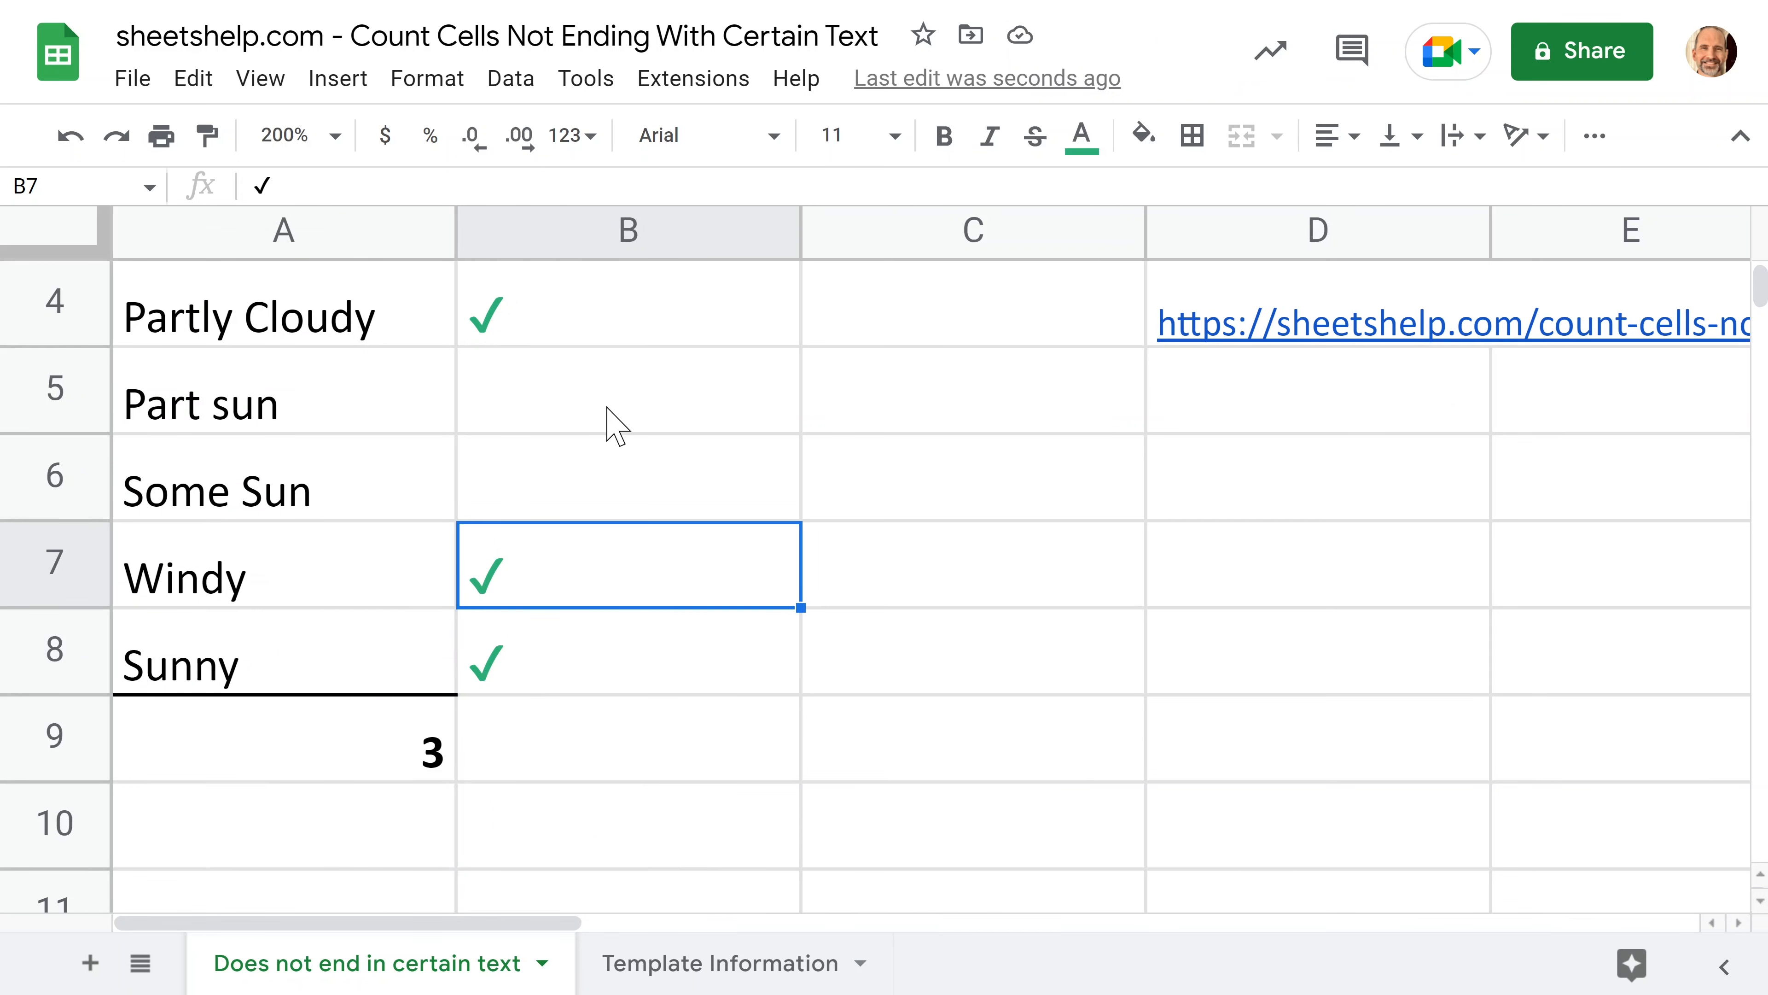
left_click(608, 333)
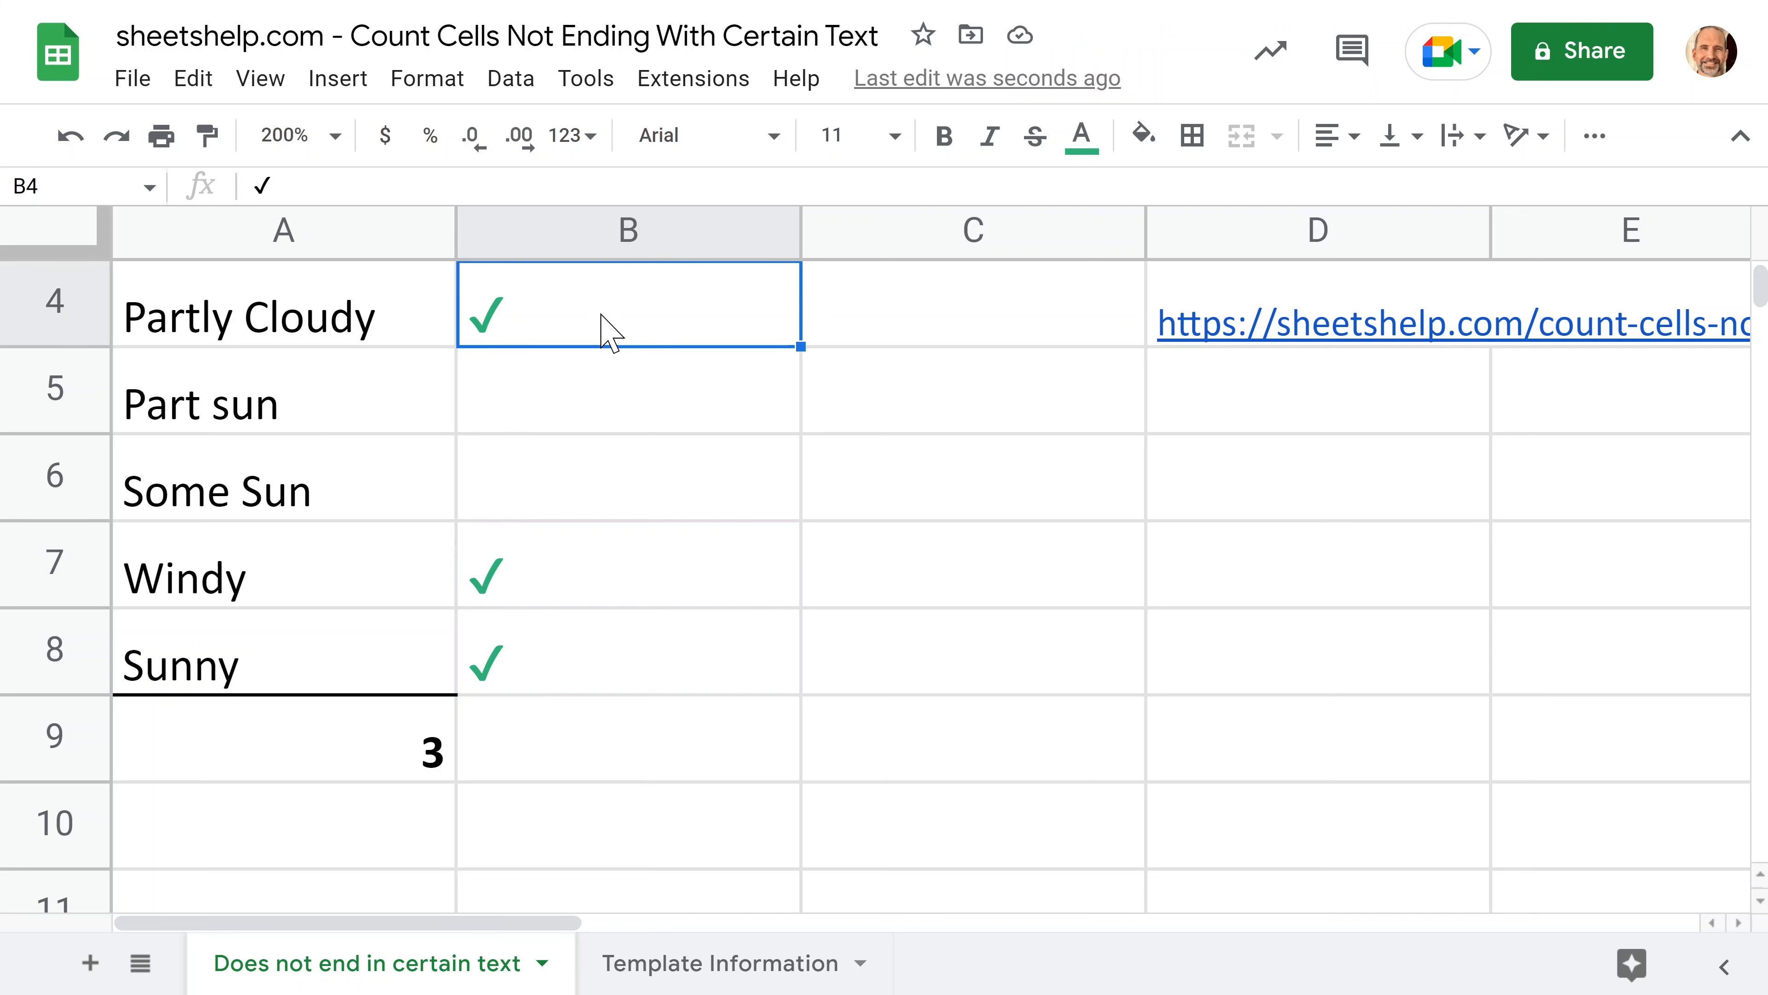
left_click(630, 591)
left_click(647, 672)
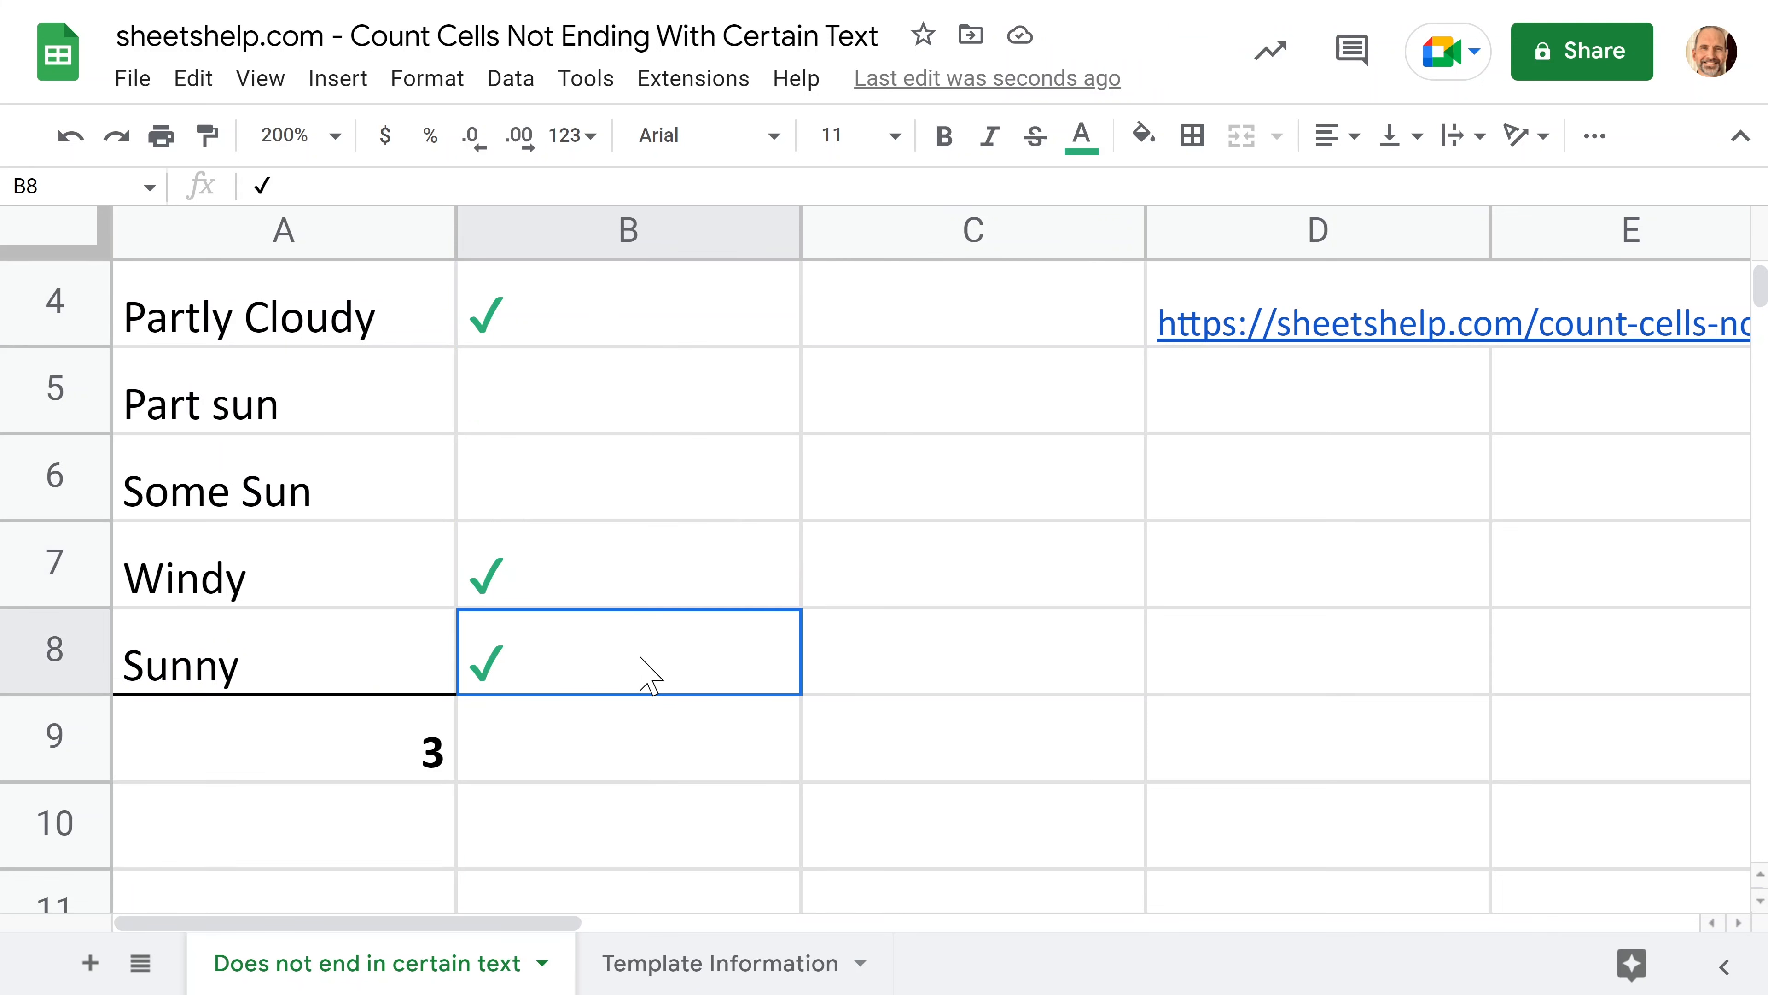
left_click(348, 753)
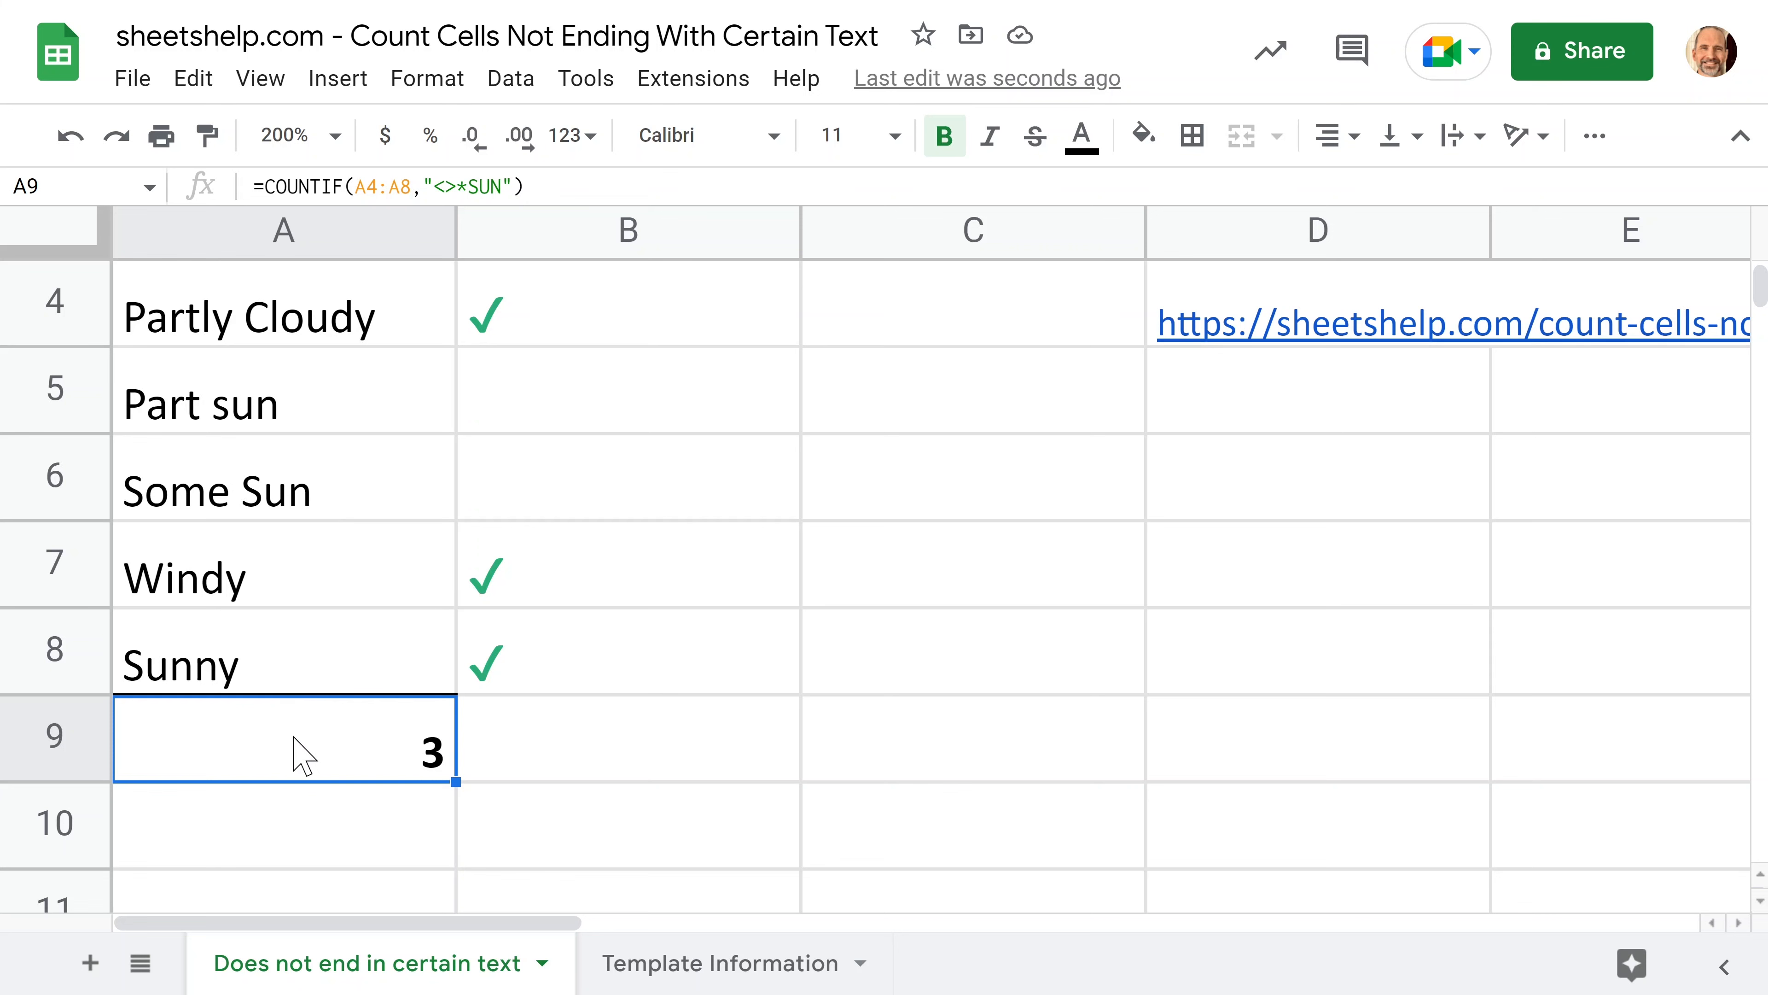
Clear the existing QUERY result from cell A21 below the second Weather list.
scroll(300, 753, "down", 5)
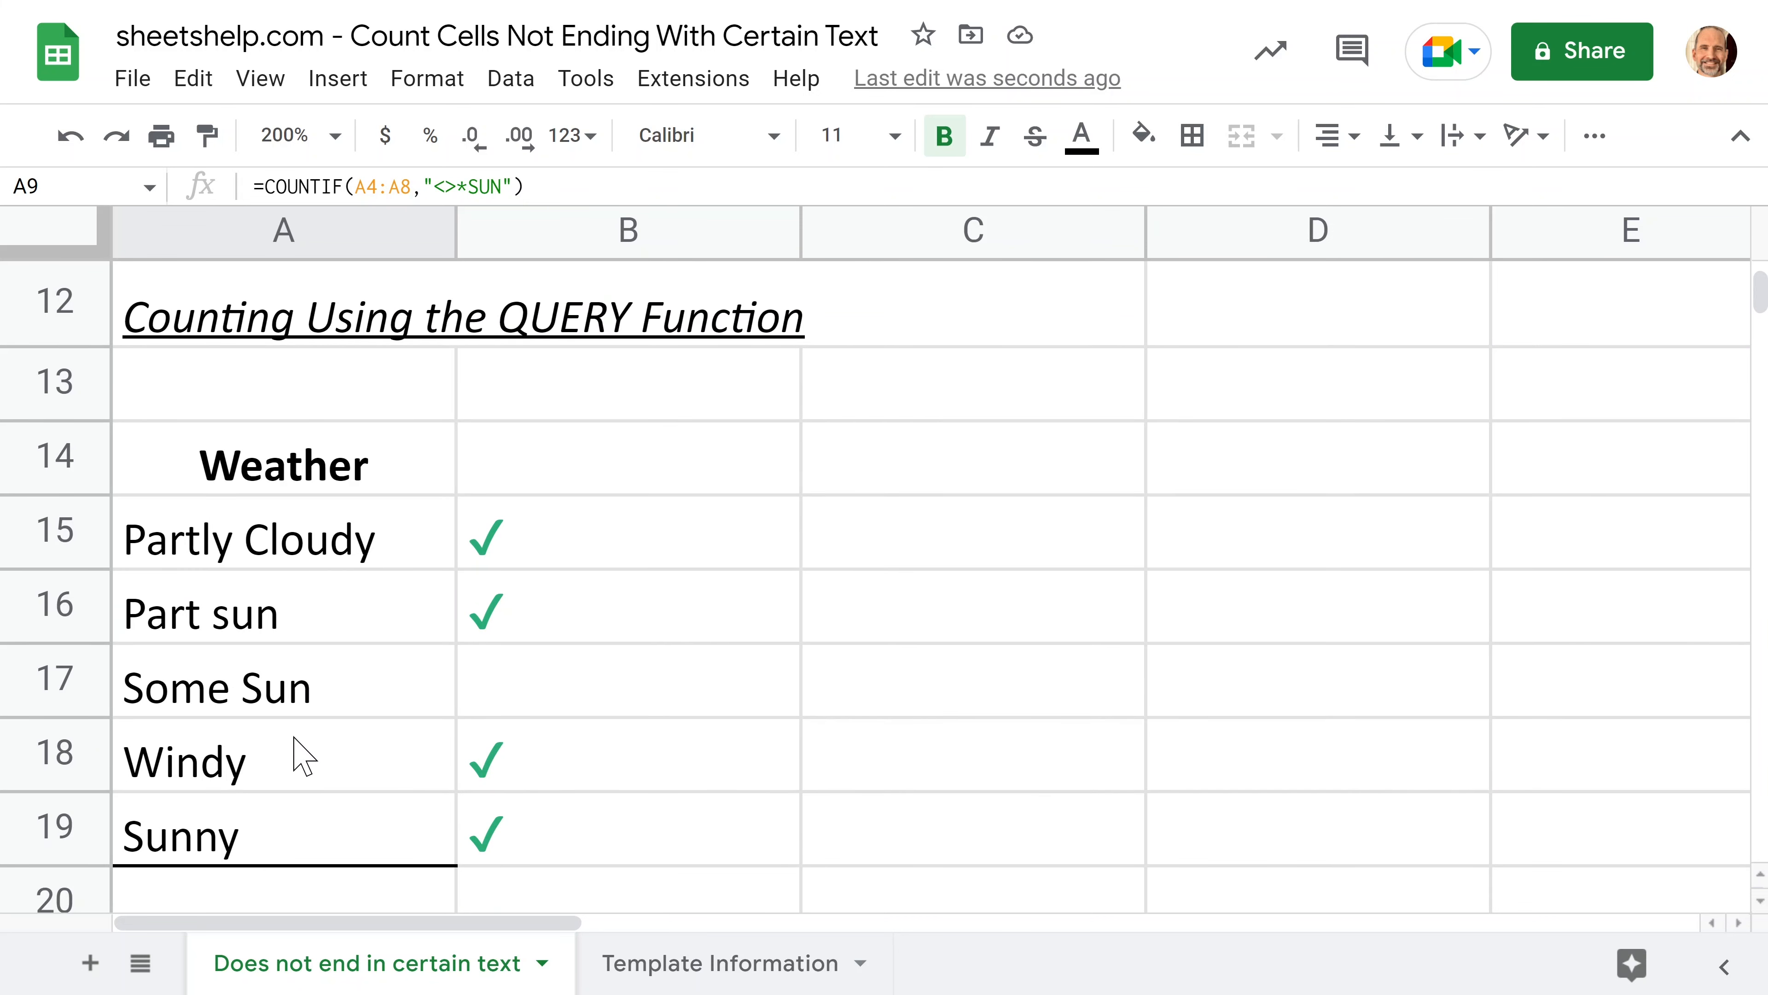
left_click(1760, 901)
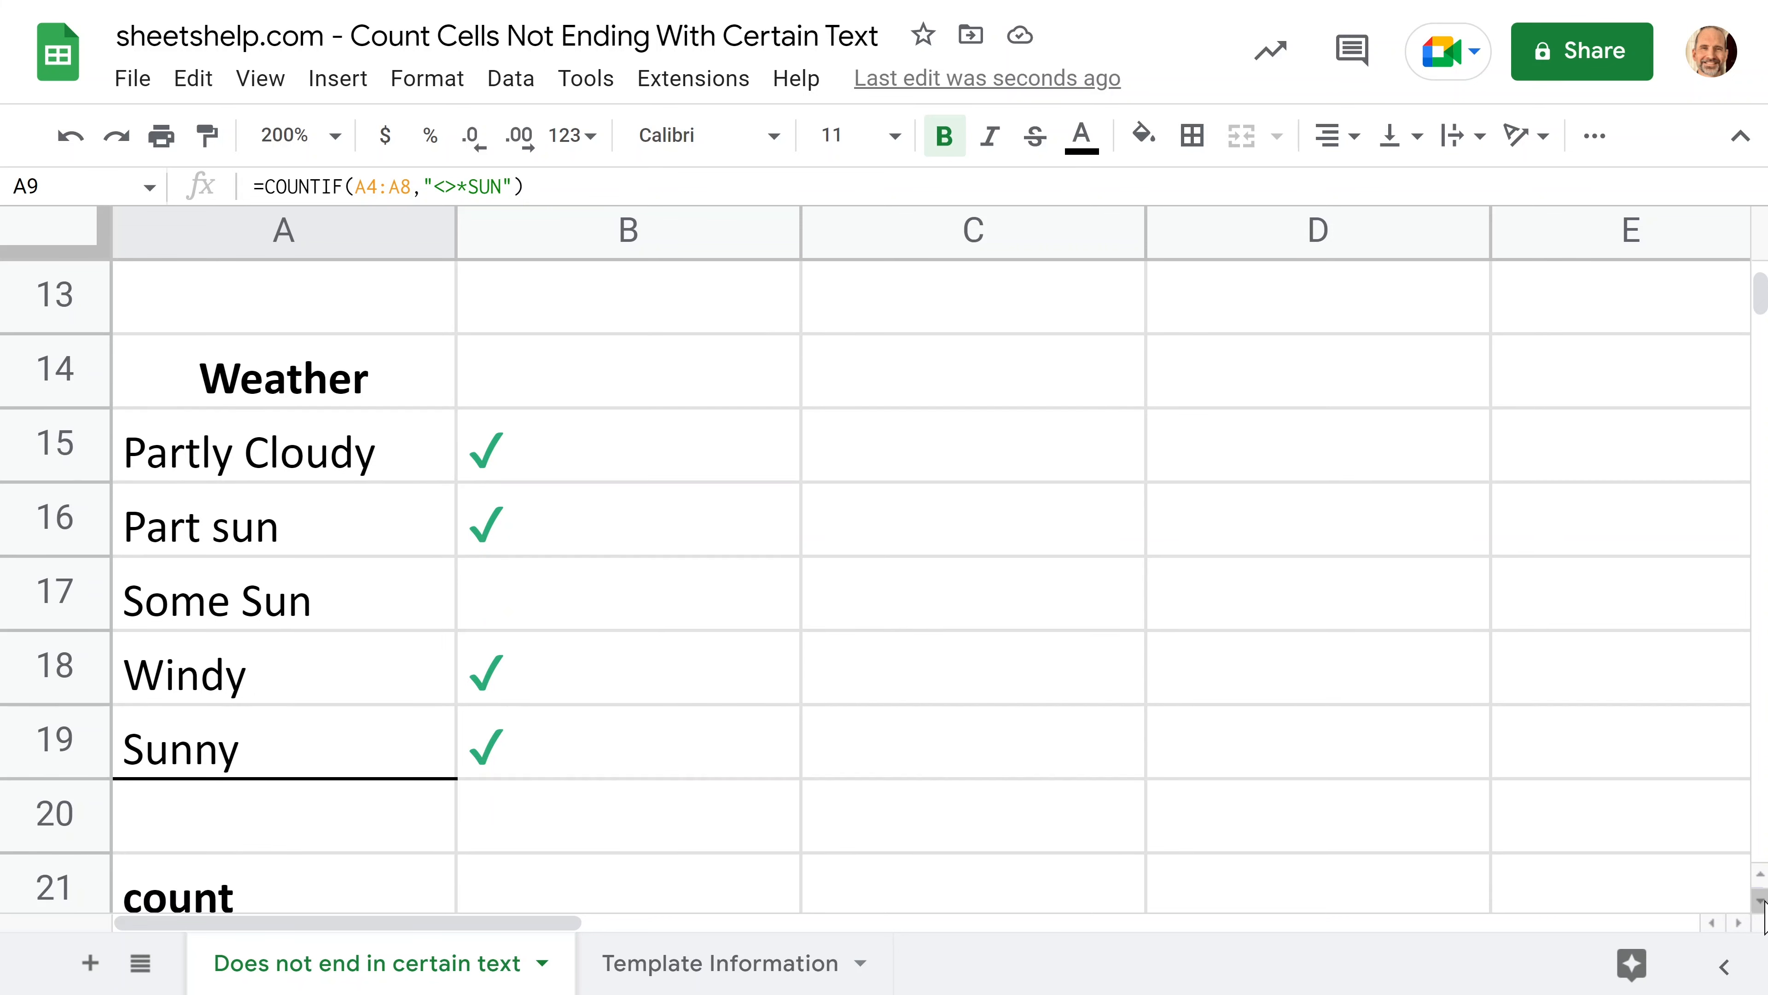
left_click(1760, 901)
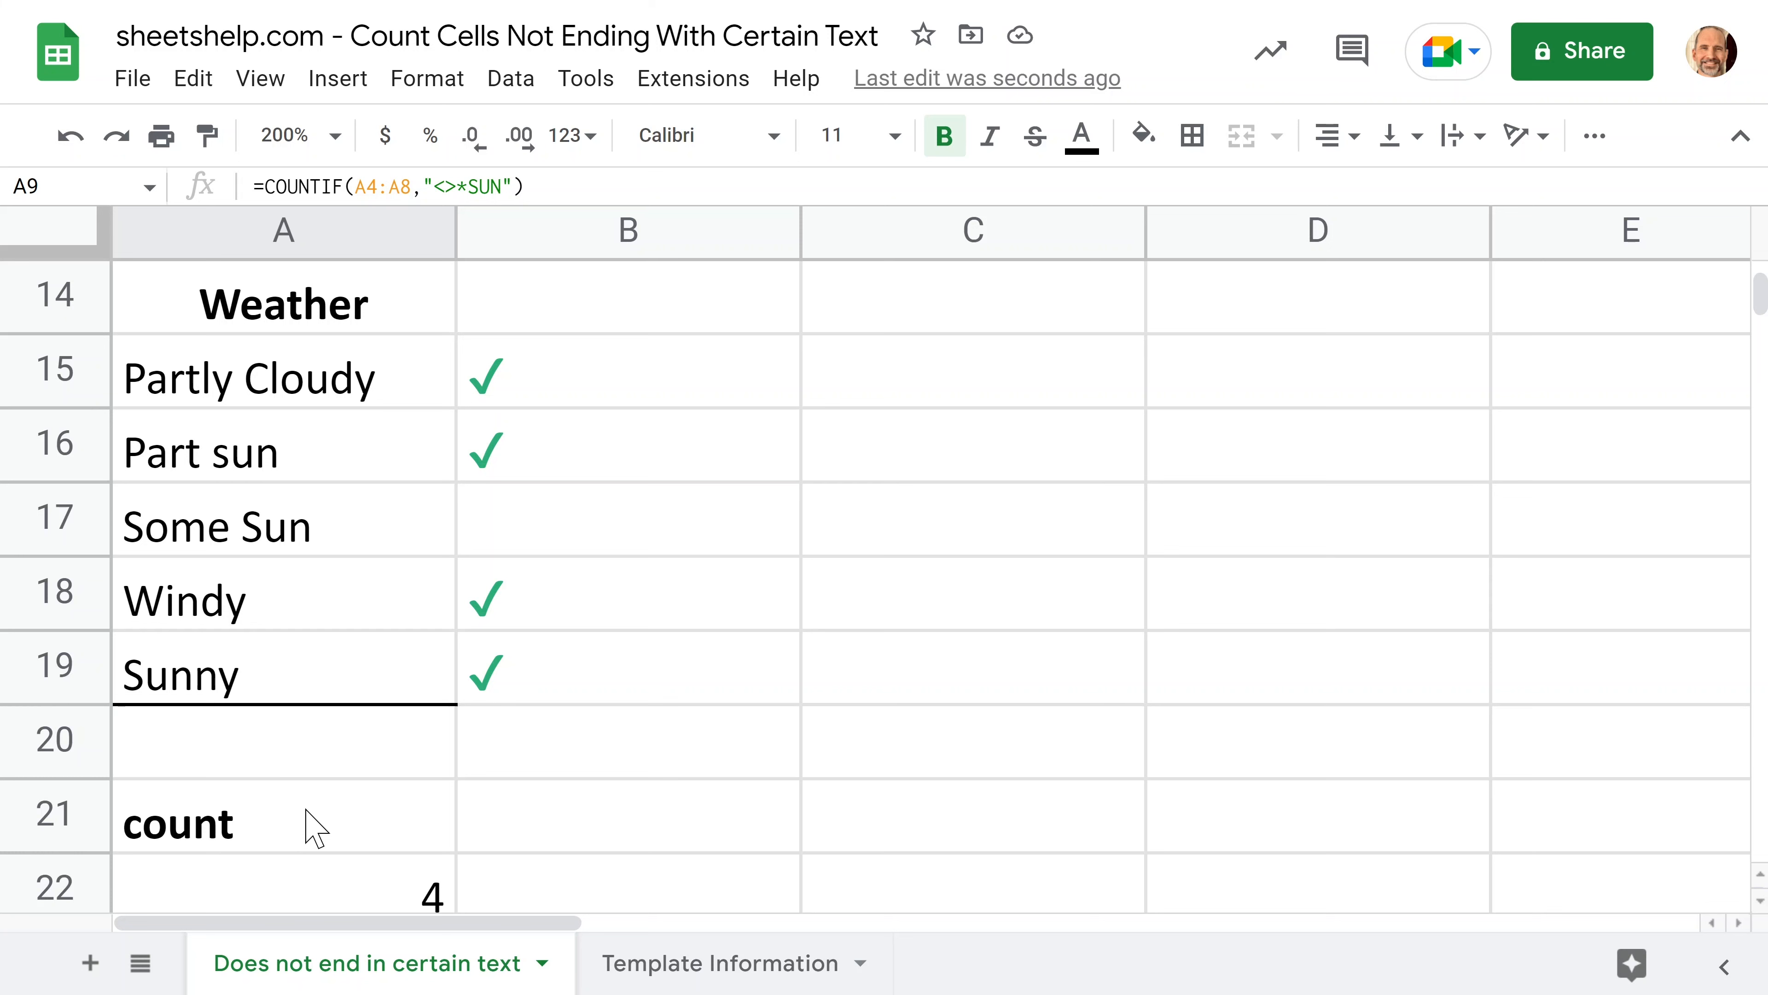
left_click(314, 827)
key("Delete")
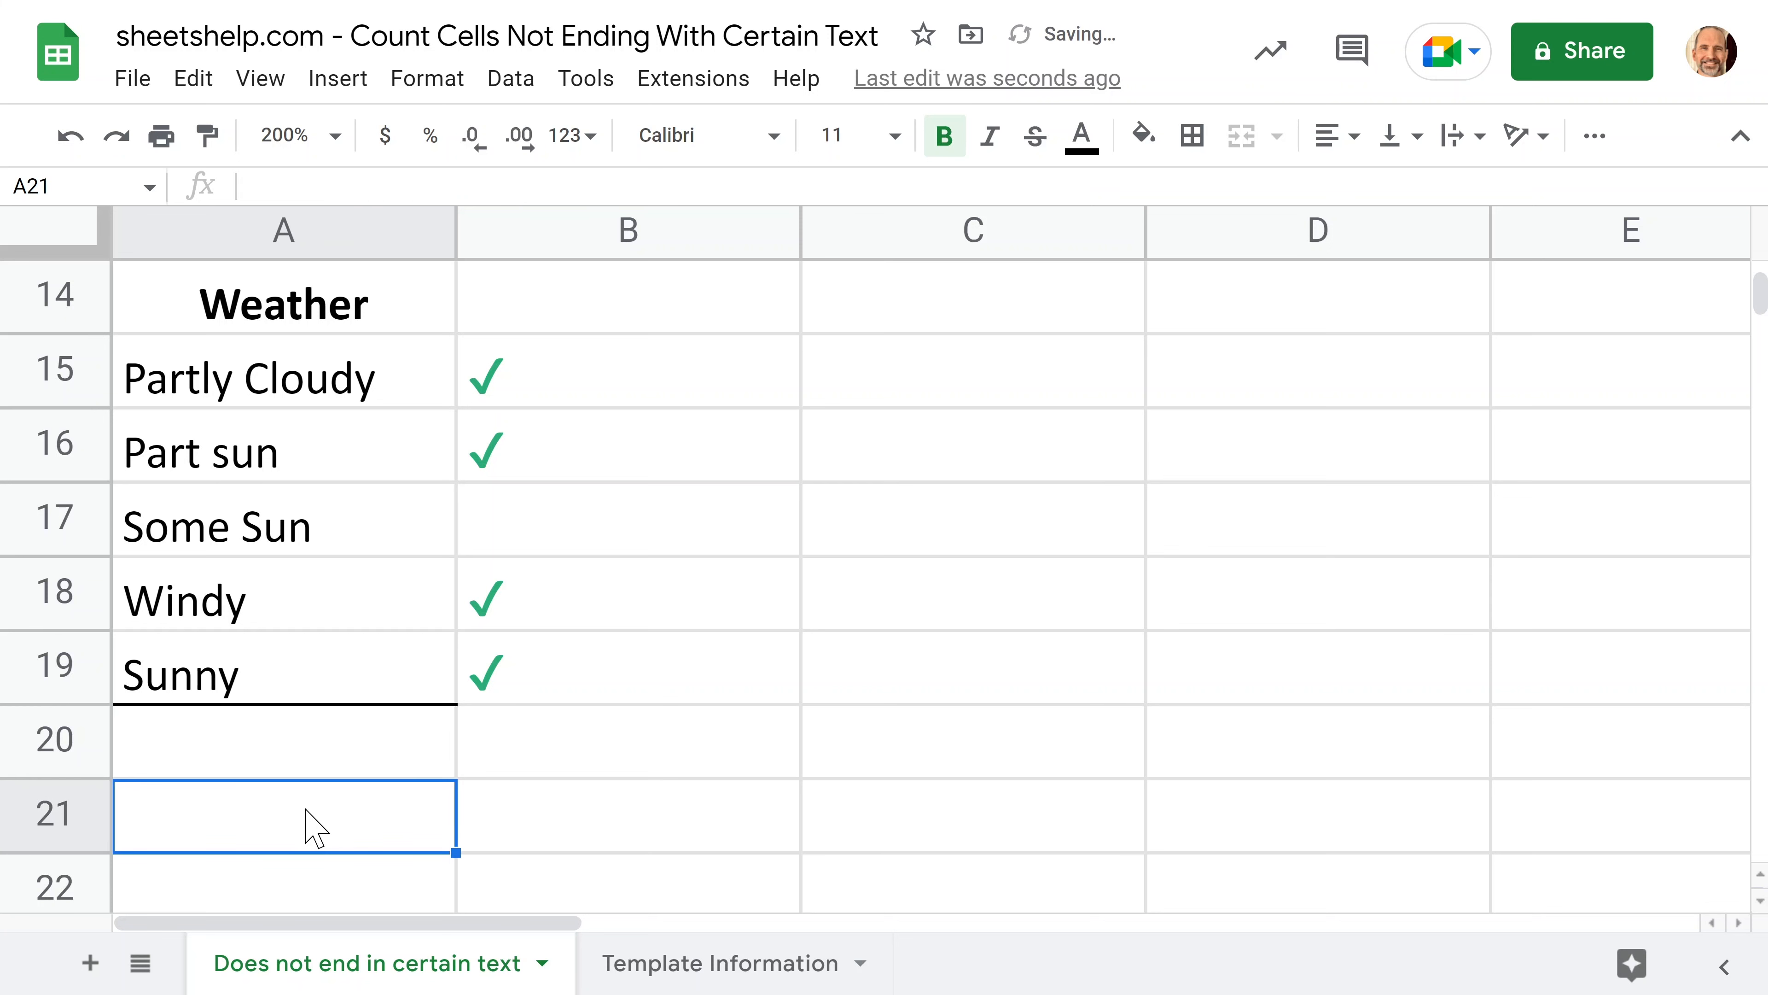
Begin a QUERY formula in cell A21 with A15:A19 as its data range.
type("=")
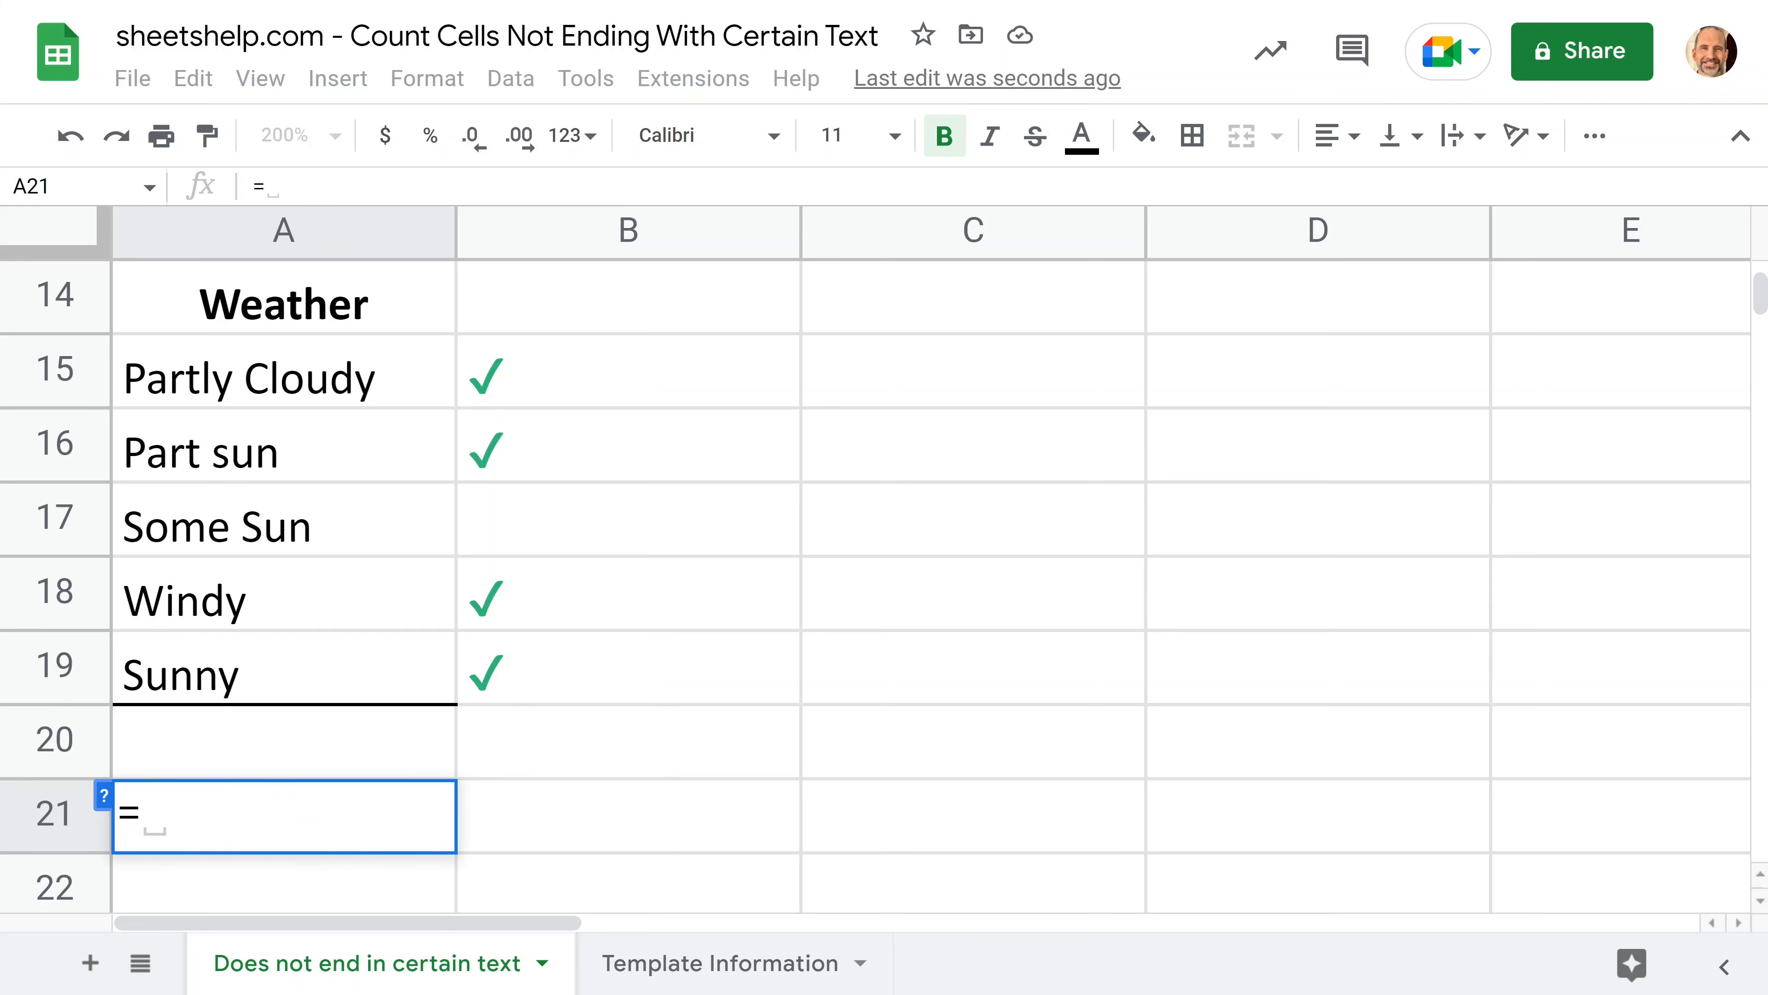
type("QUERY")
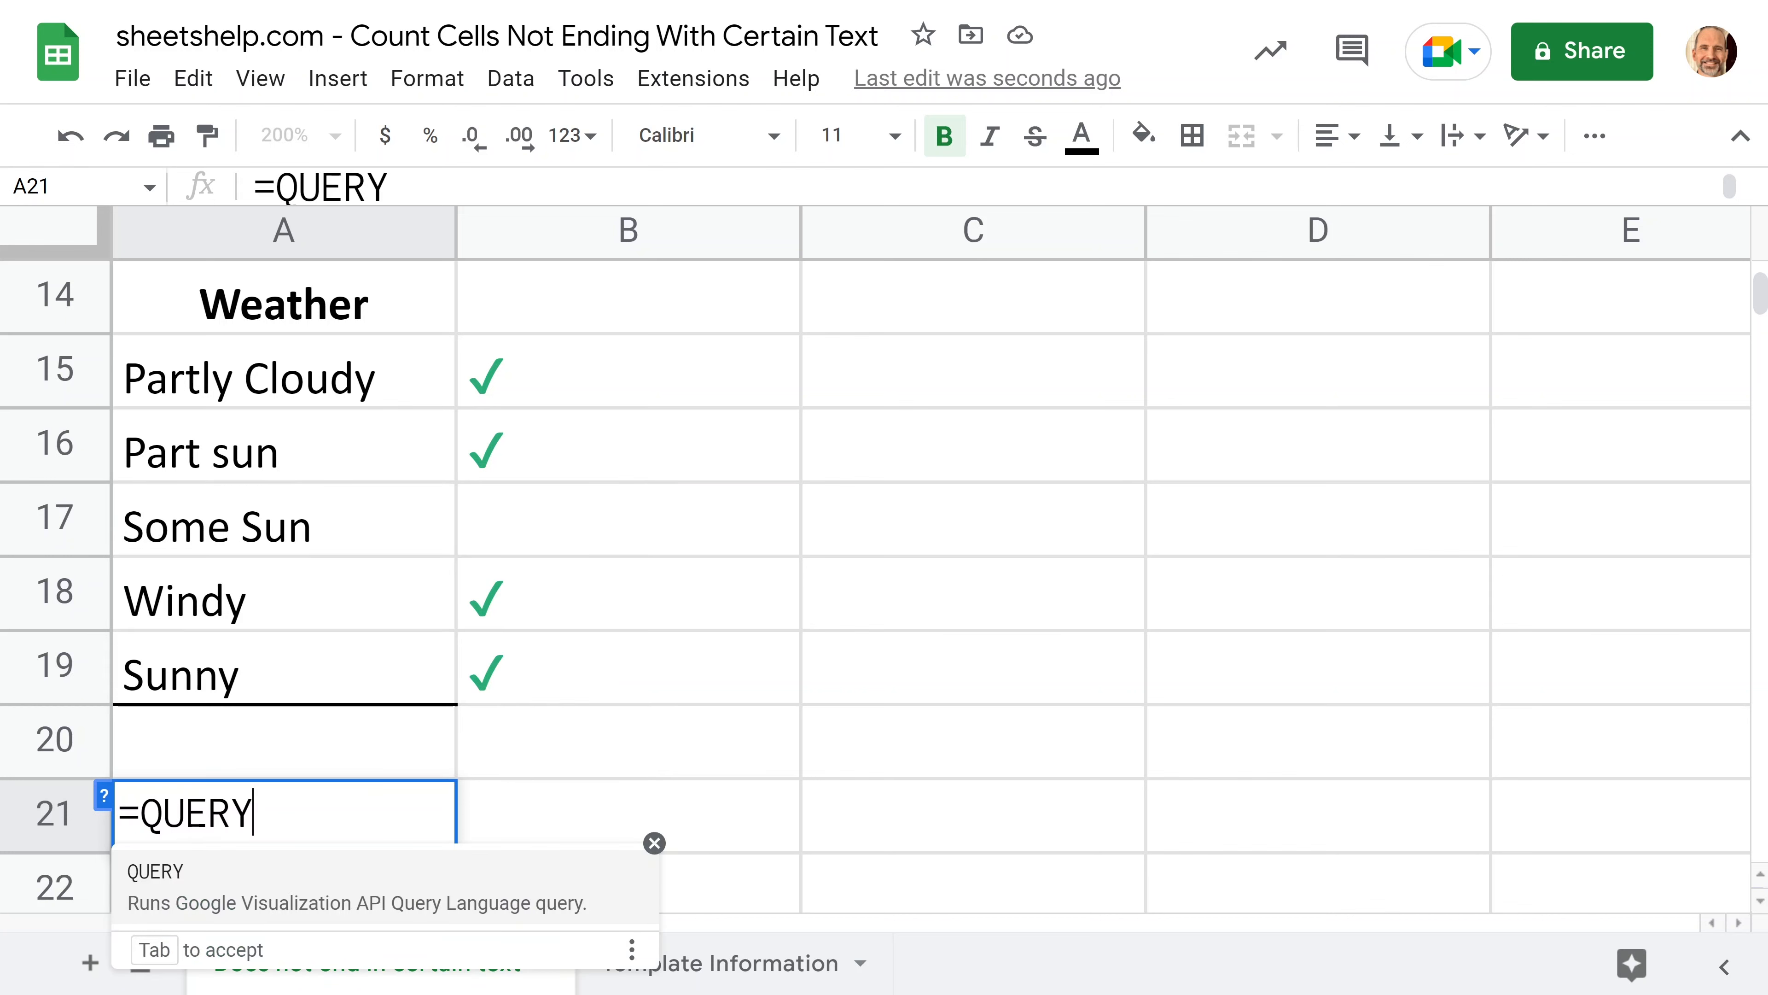
type("(")
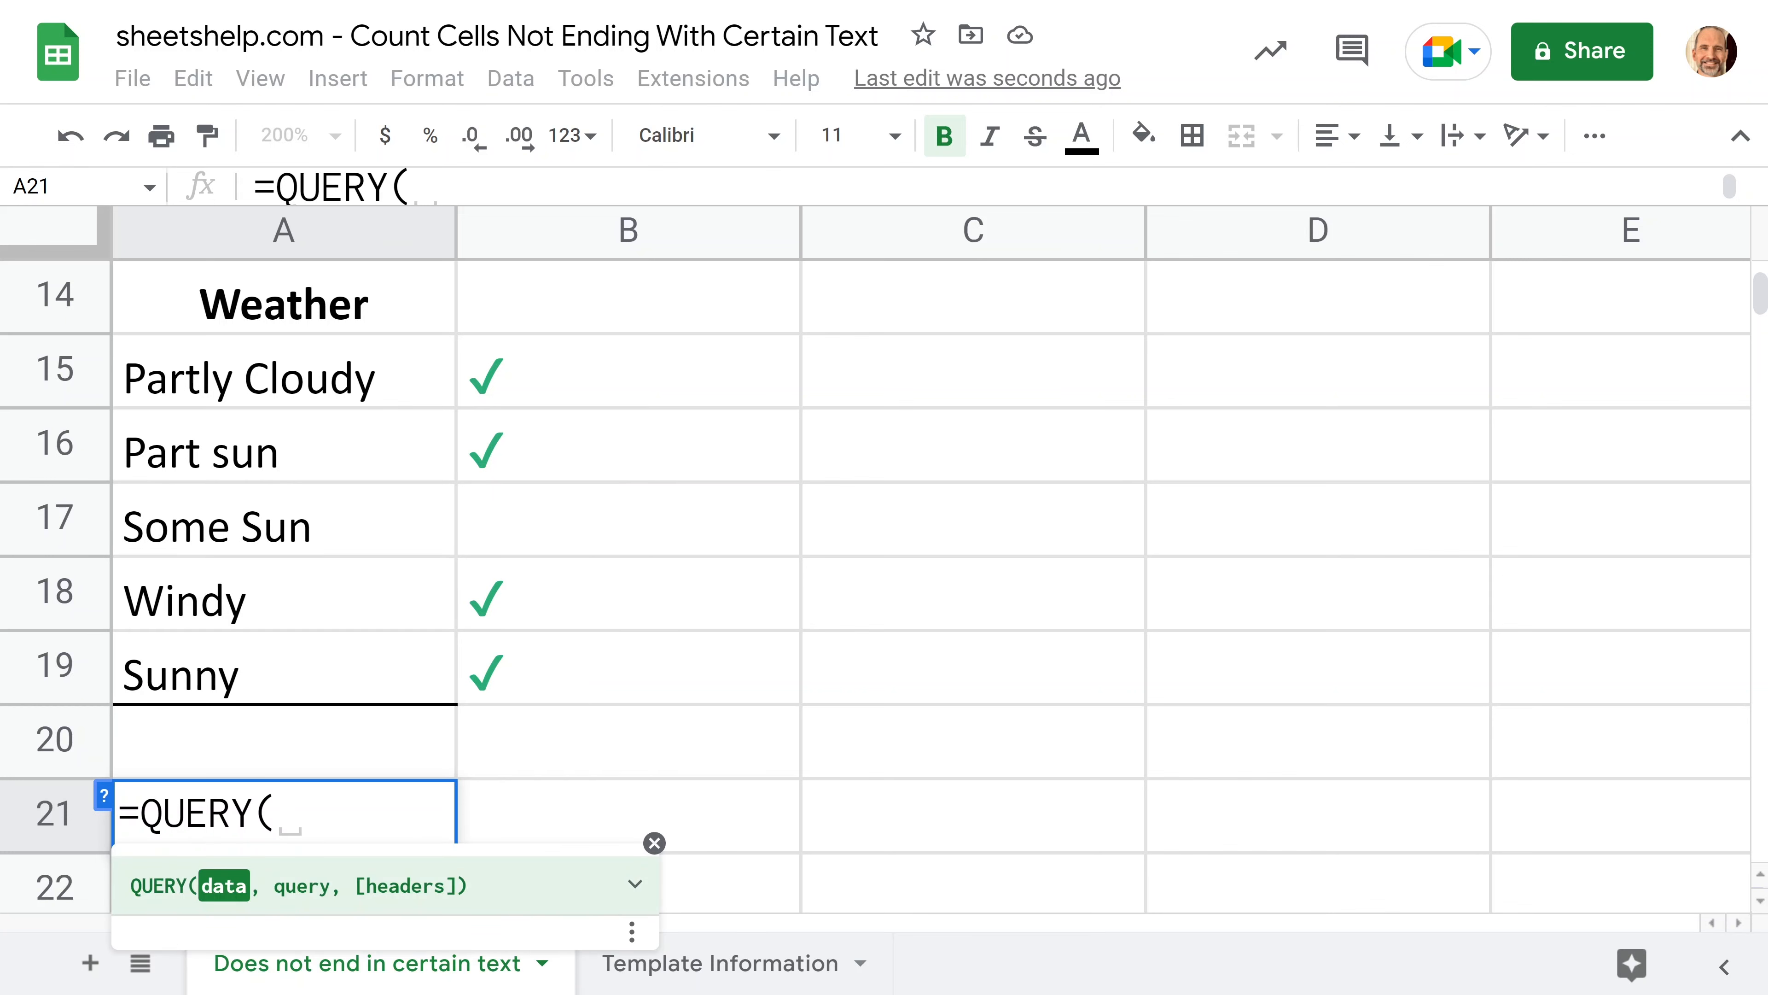
type("A")
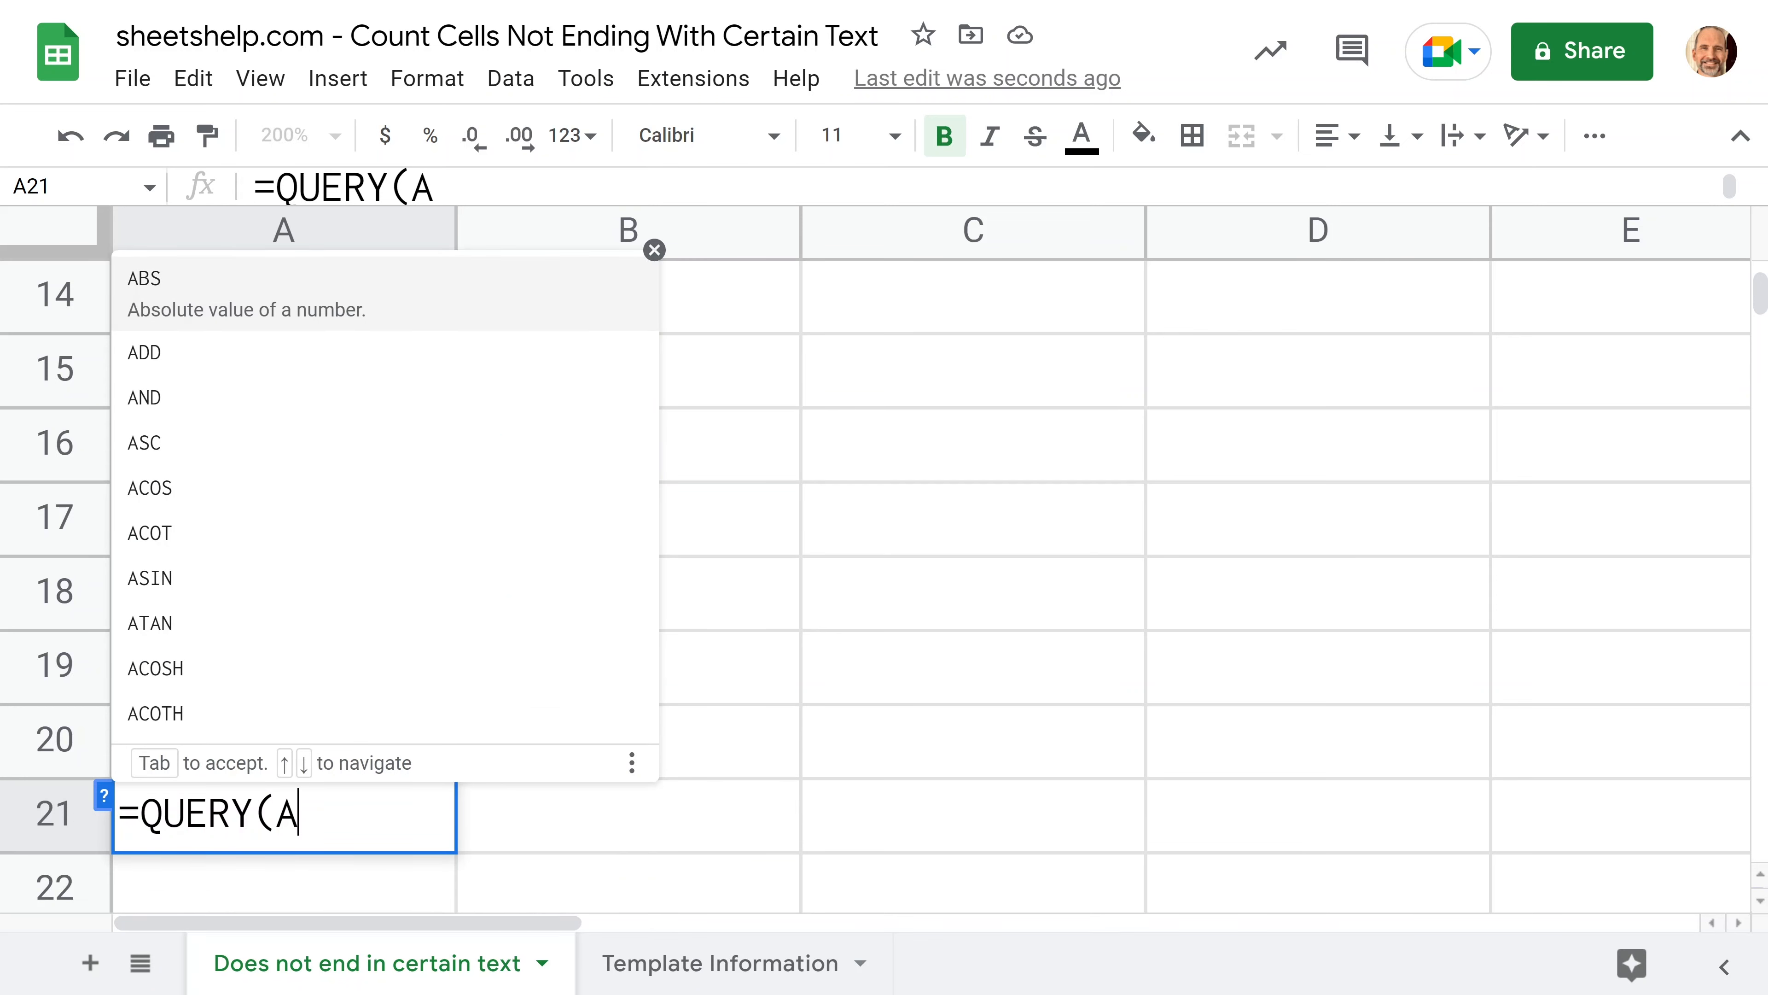
type("15,")
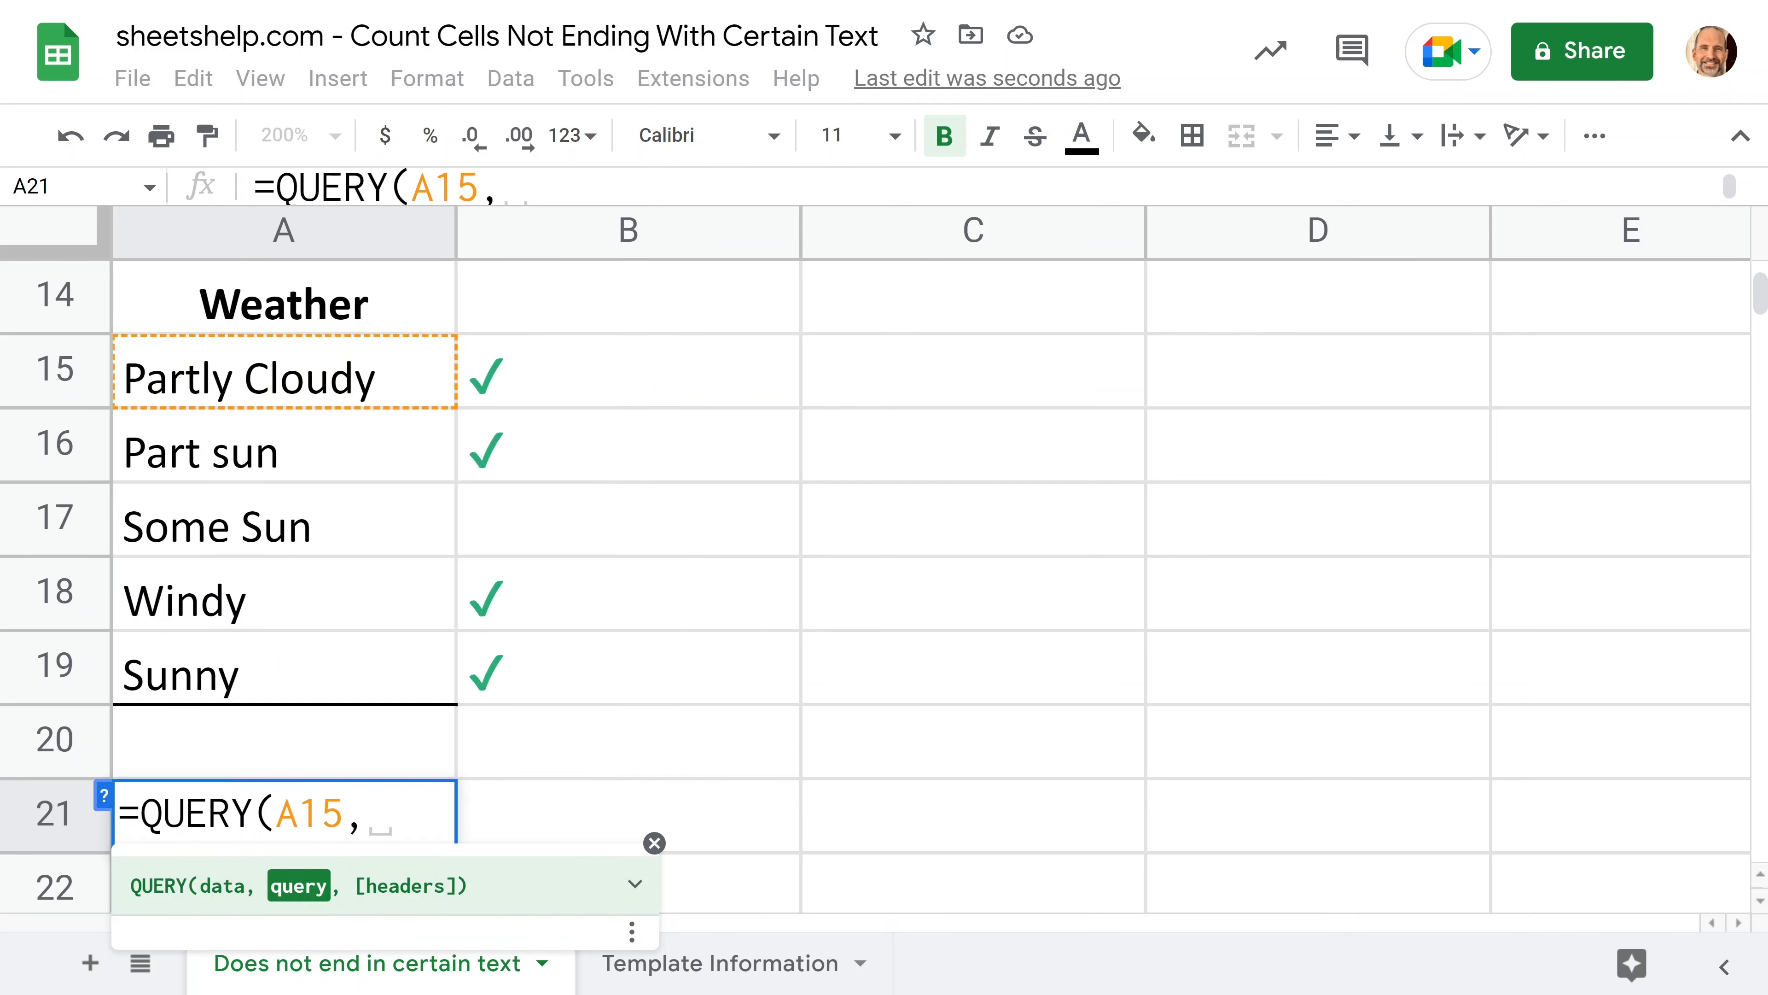
type("A")
key("BackSpace")
key("BackSpace")
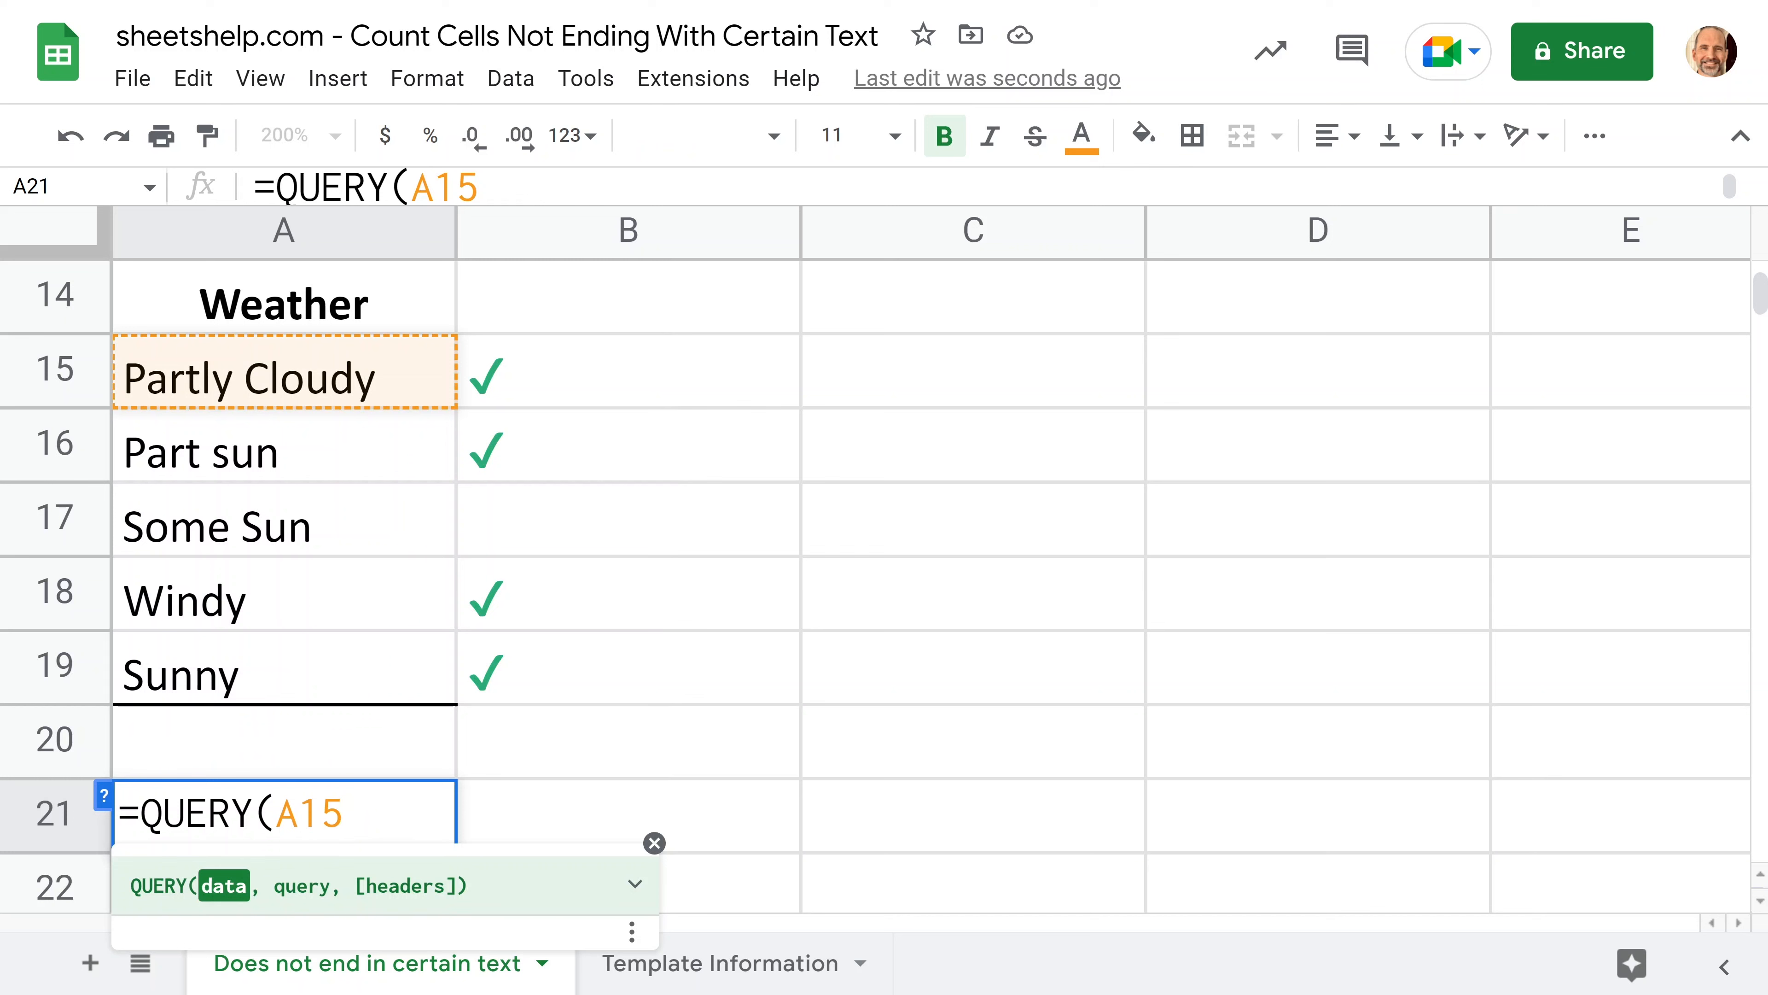
type(":A19,")
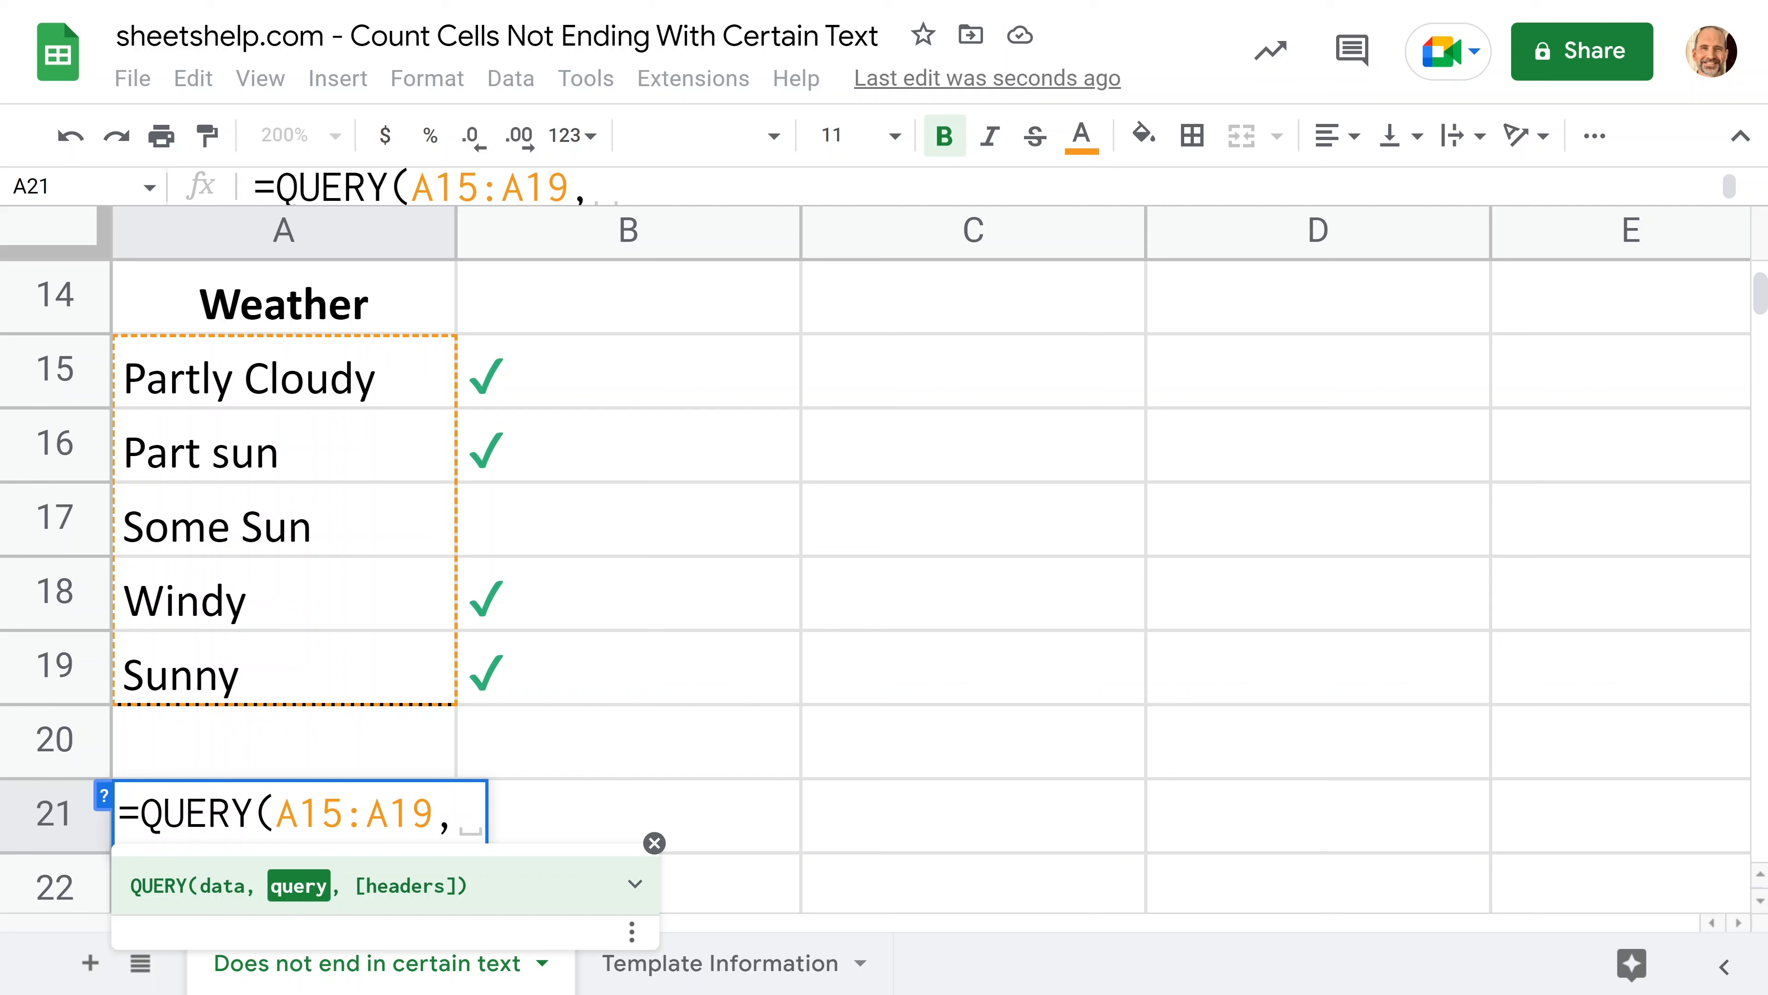
Add the quoted query string "select count(A)" as the second argument of the QUERY formula in A21.
type("\"\"")
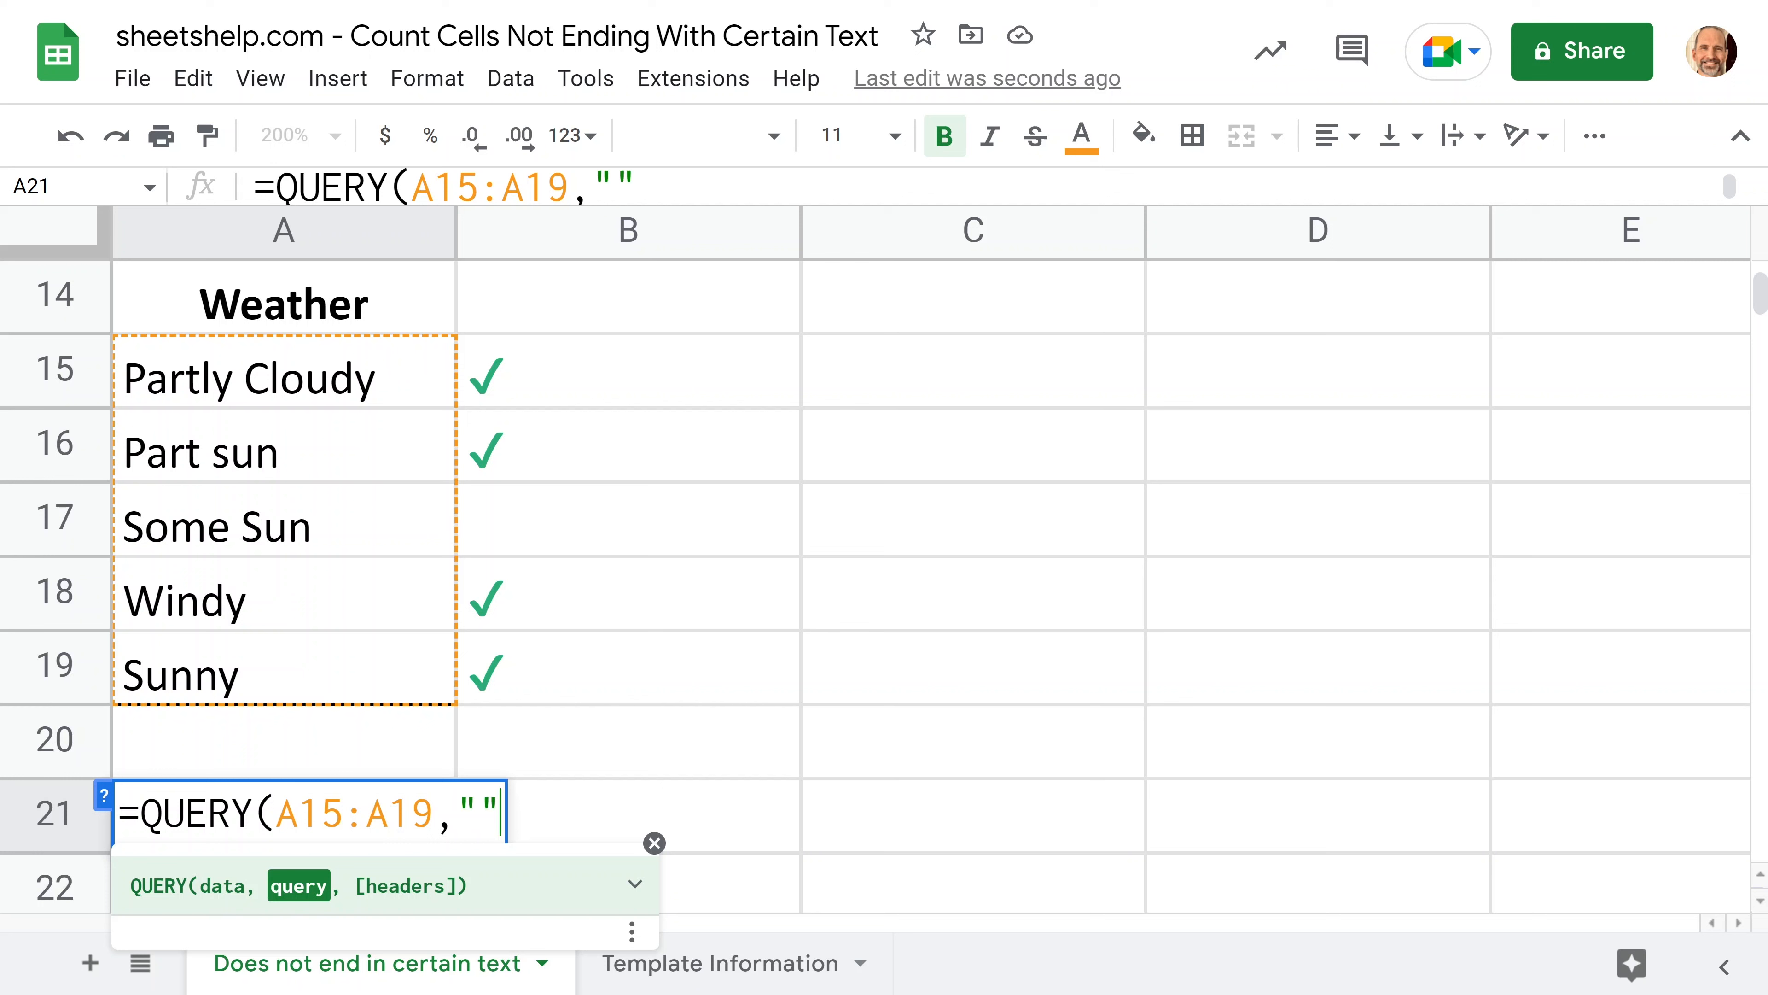
key("Left")
type("sel")
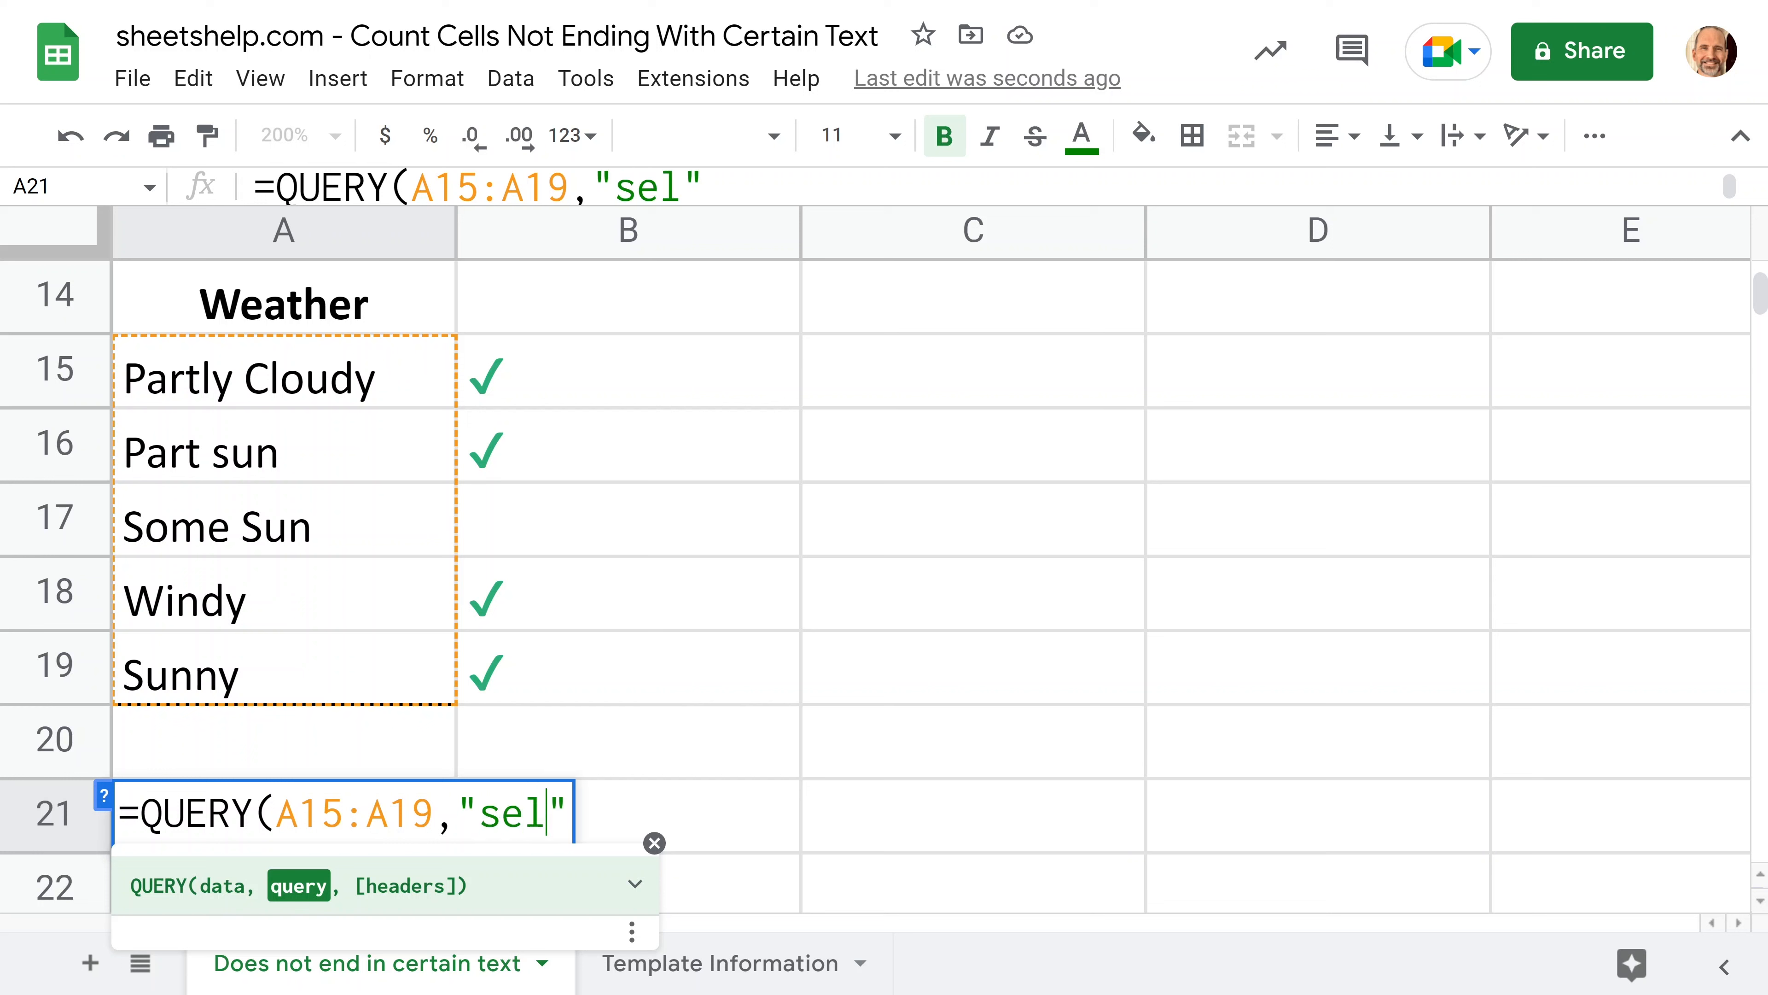
type("ect ")
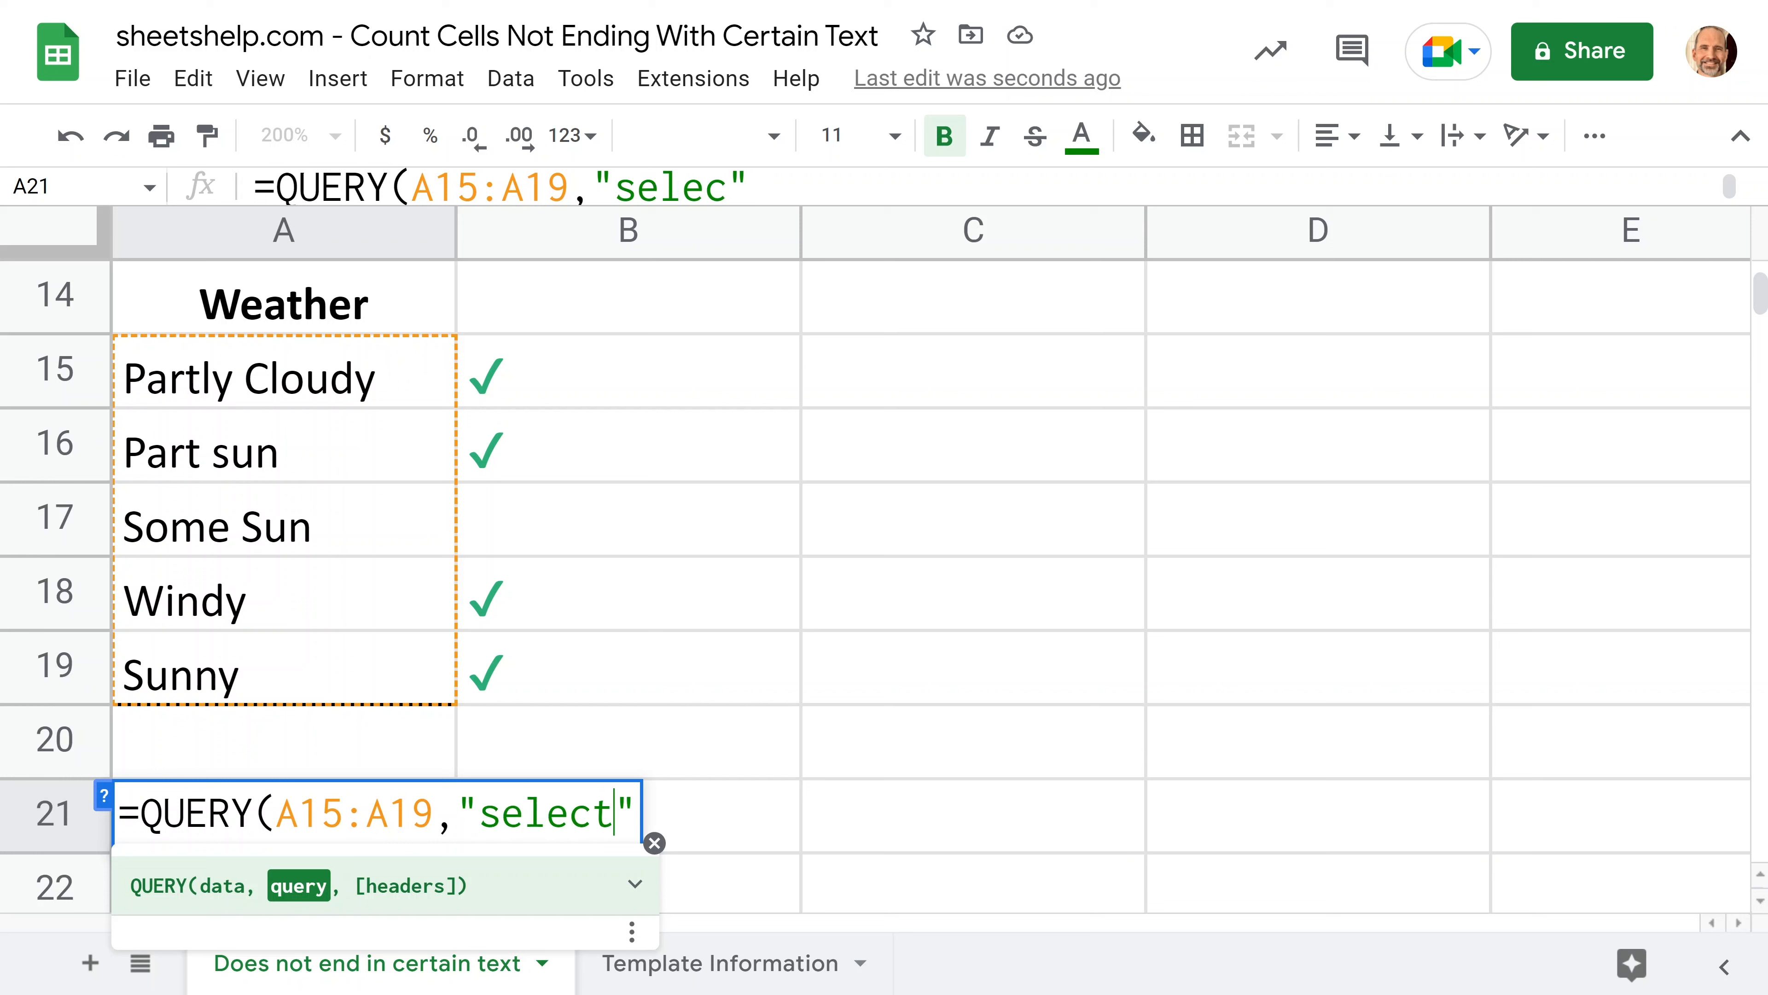
type("cou")
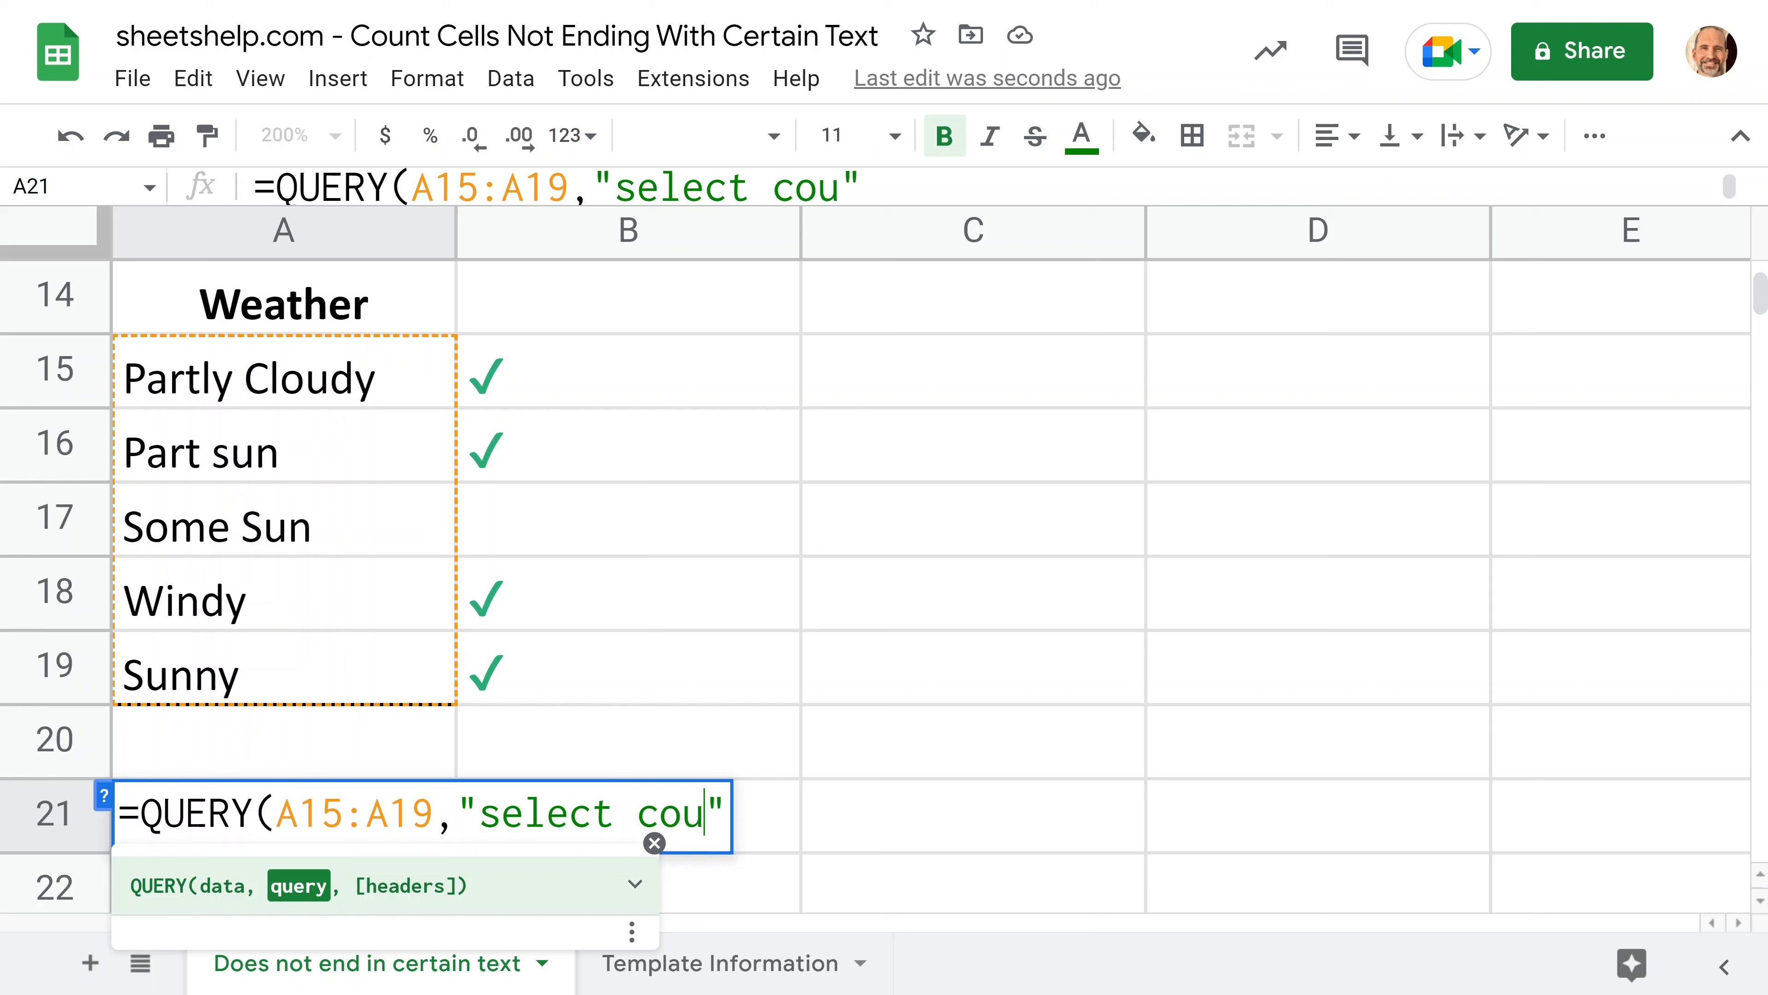
type("nt")
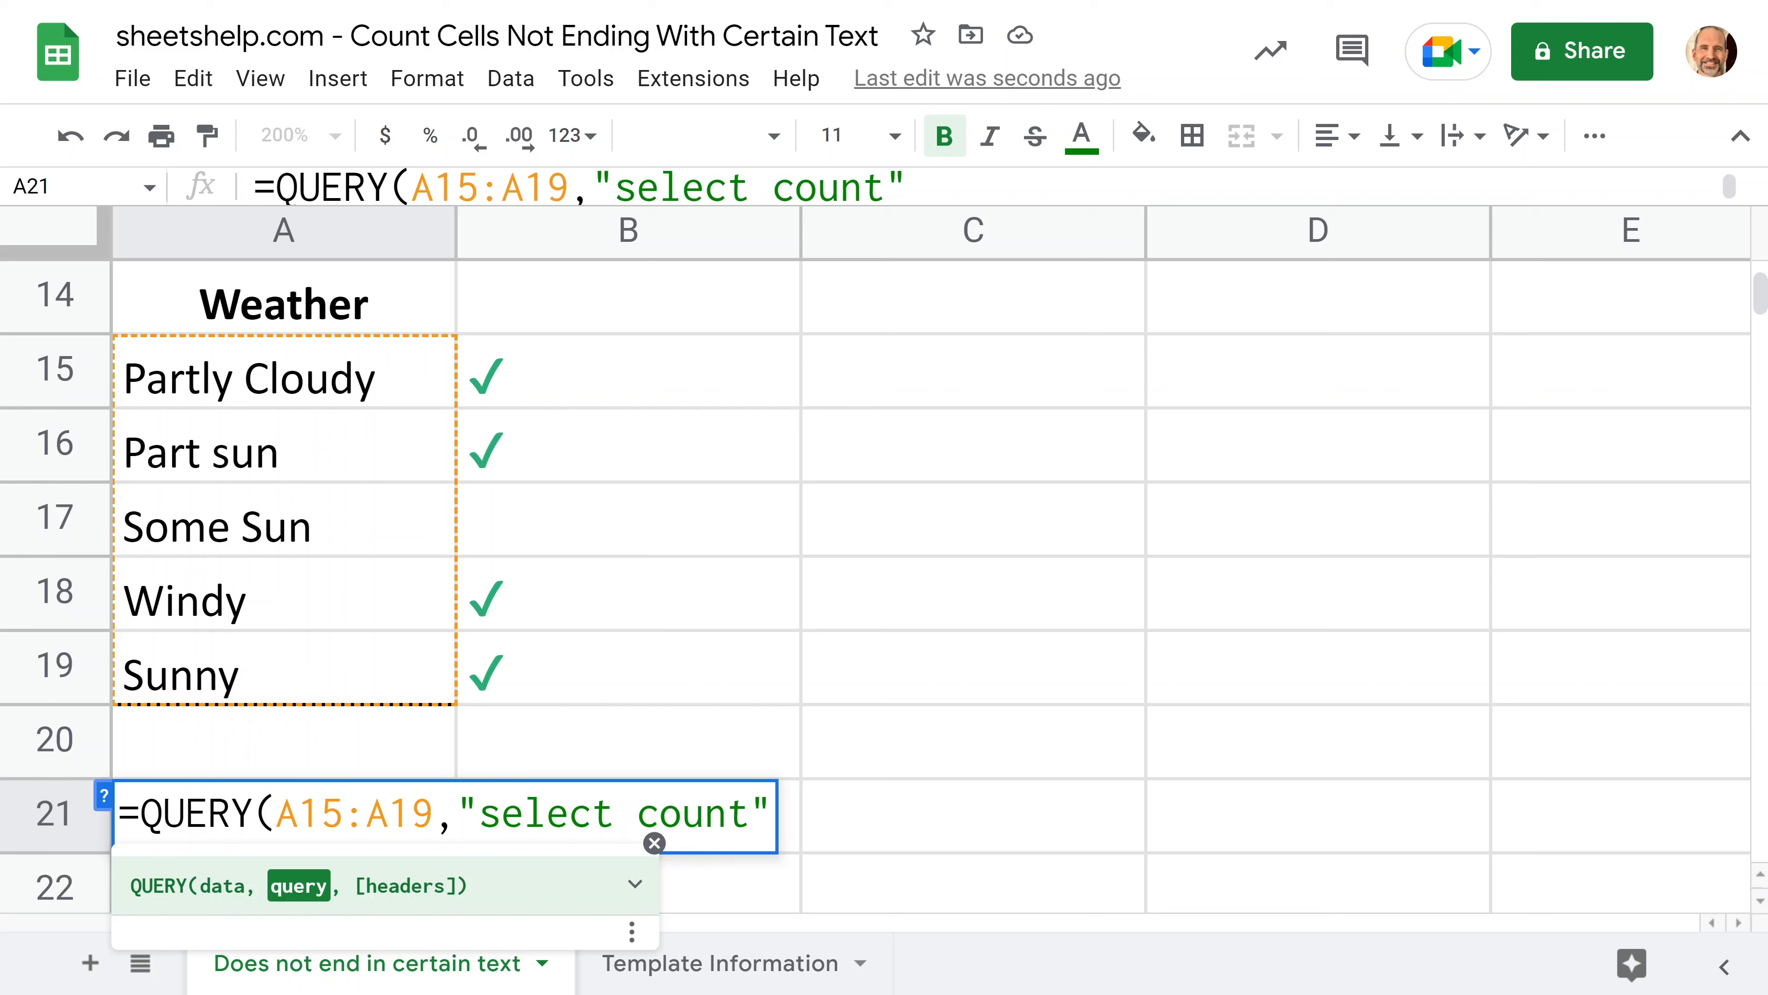
type("(")
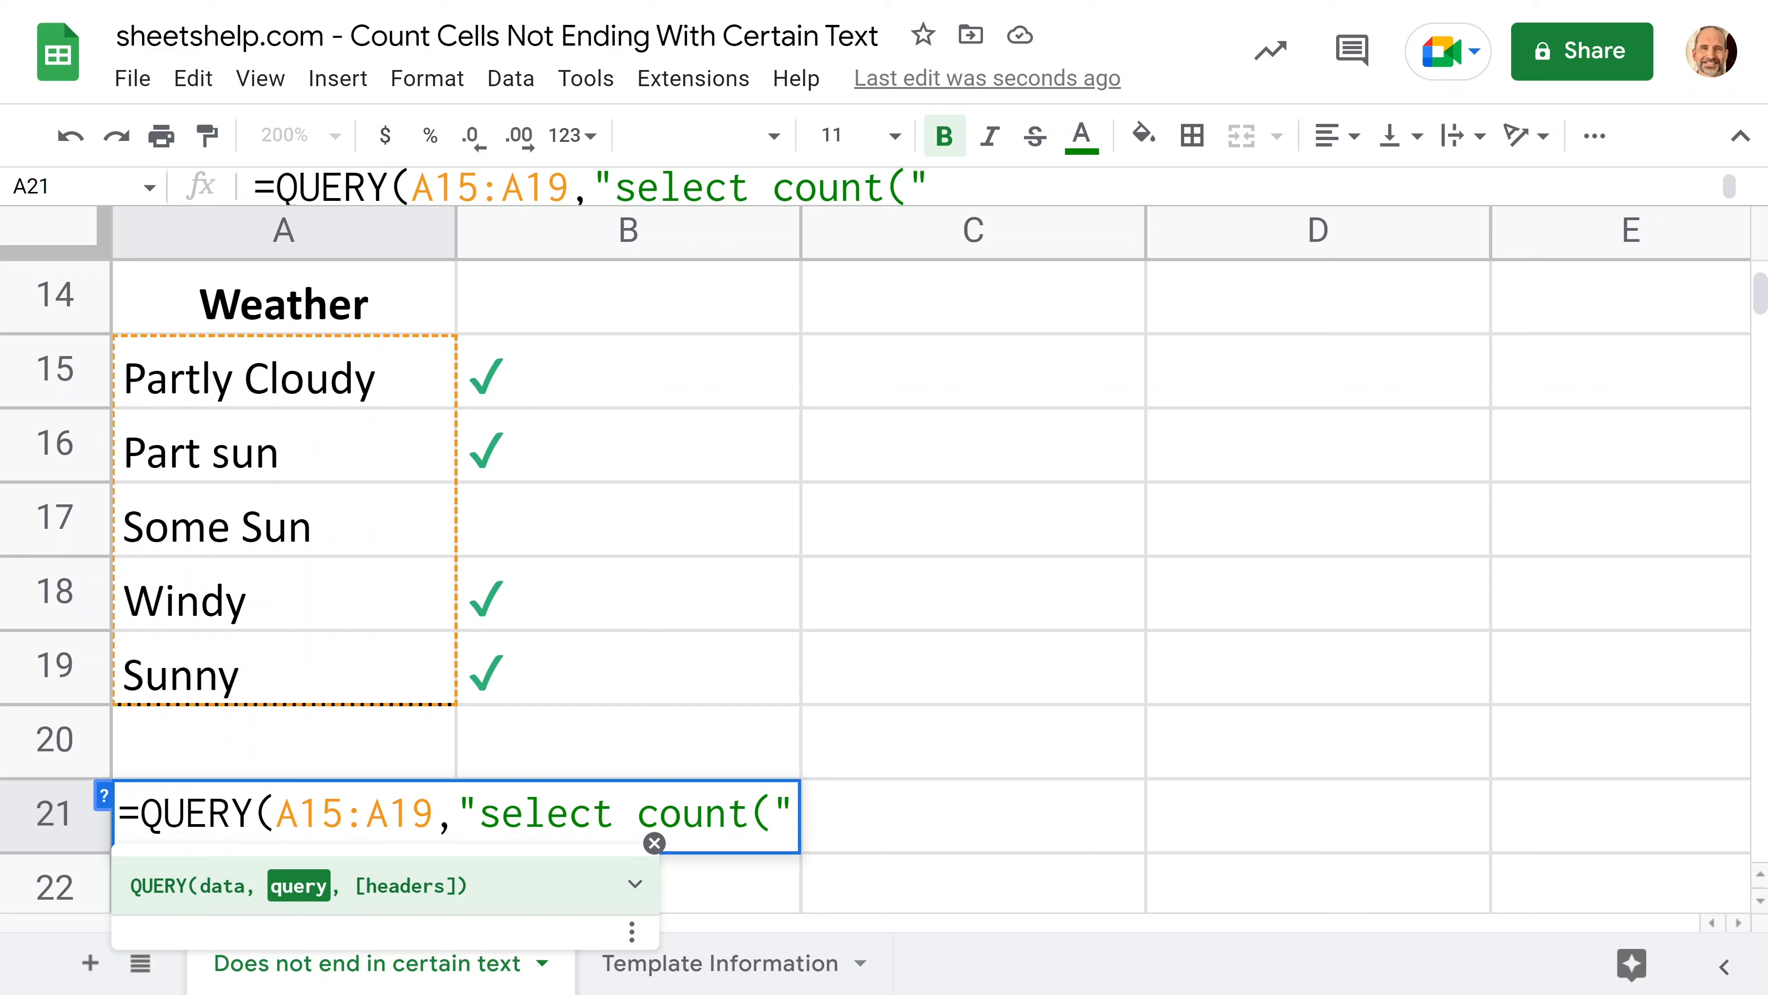
type("A")
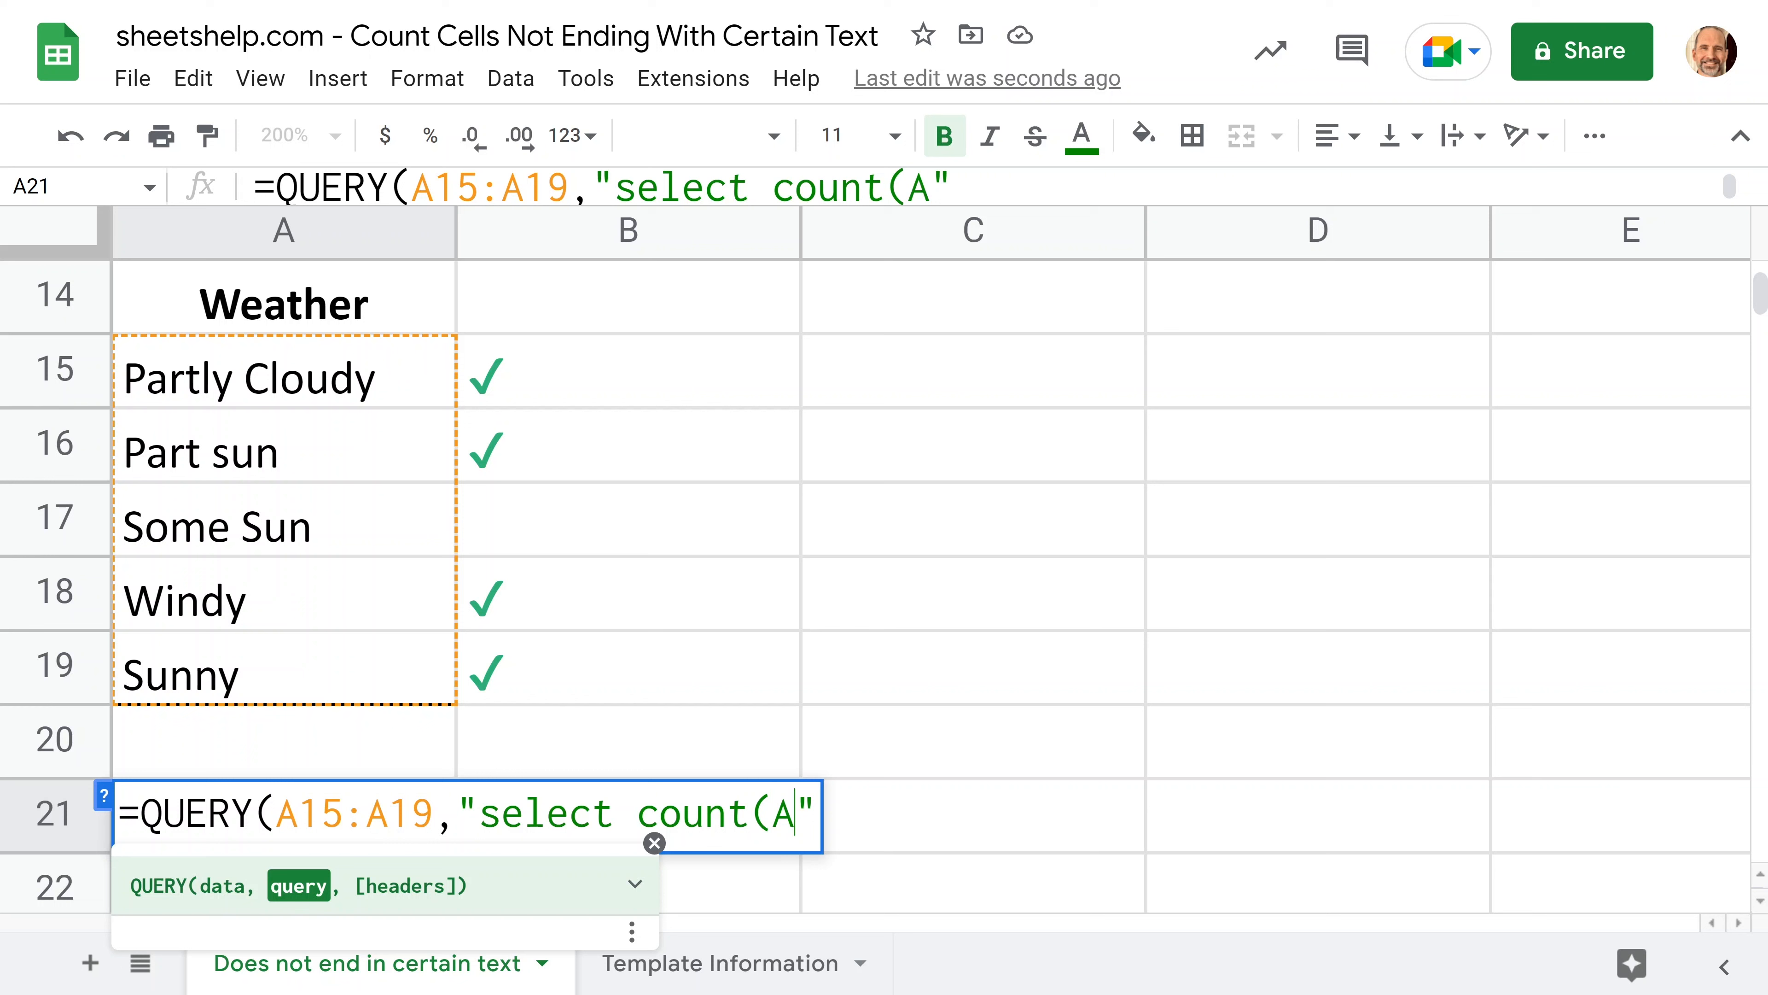
type(")")
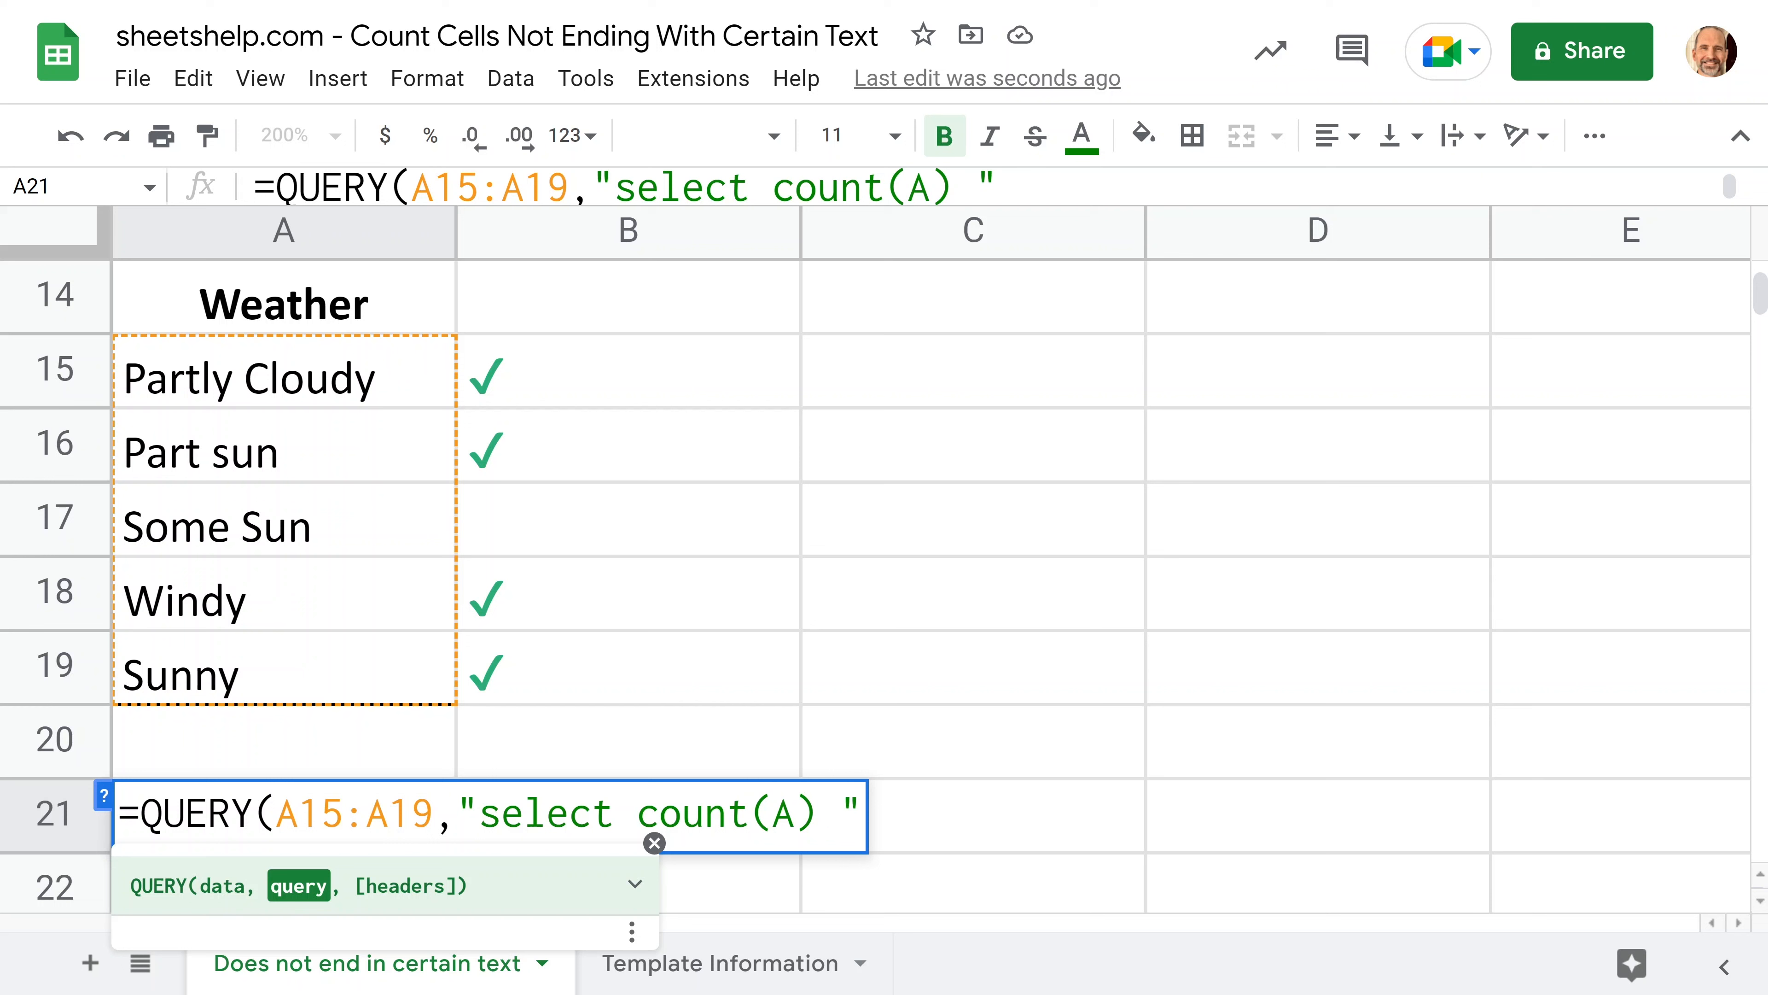
Extend the query string with the condition where not A ends with 'Sun'.
type("w")
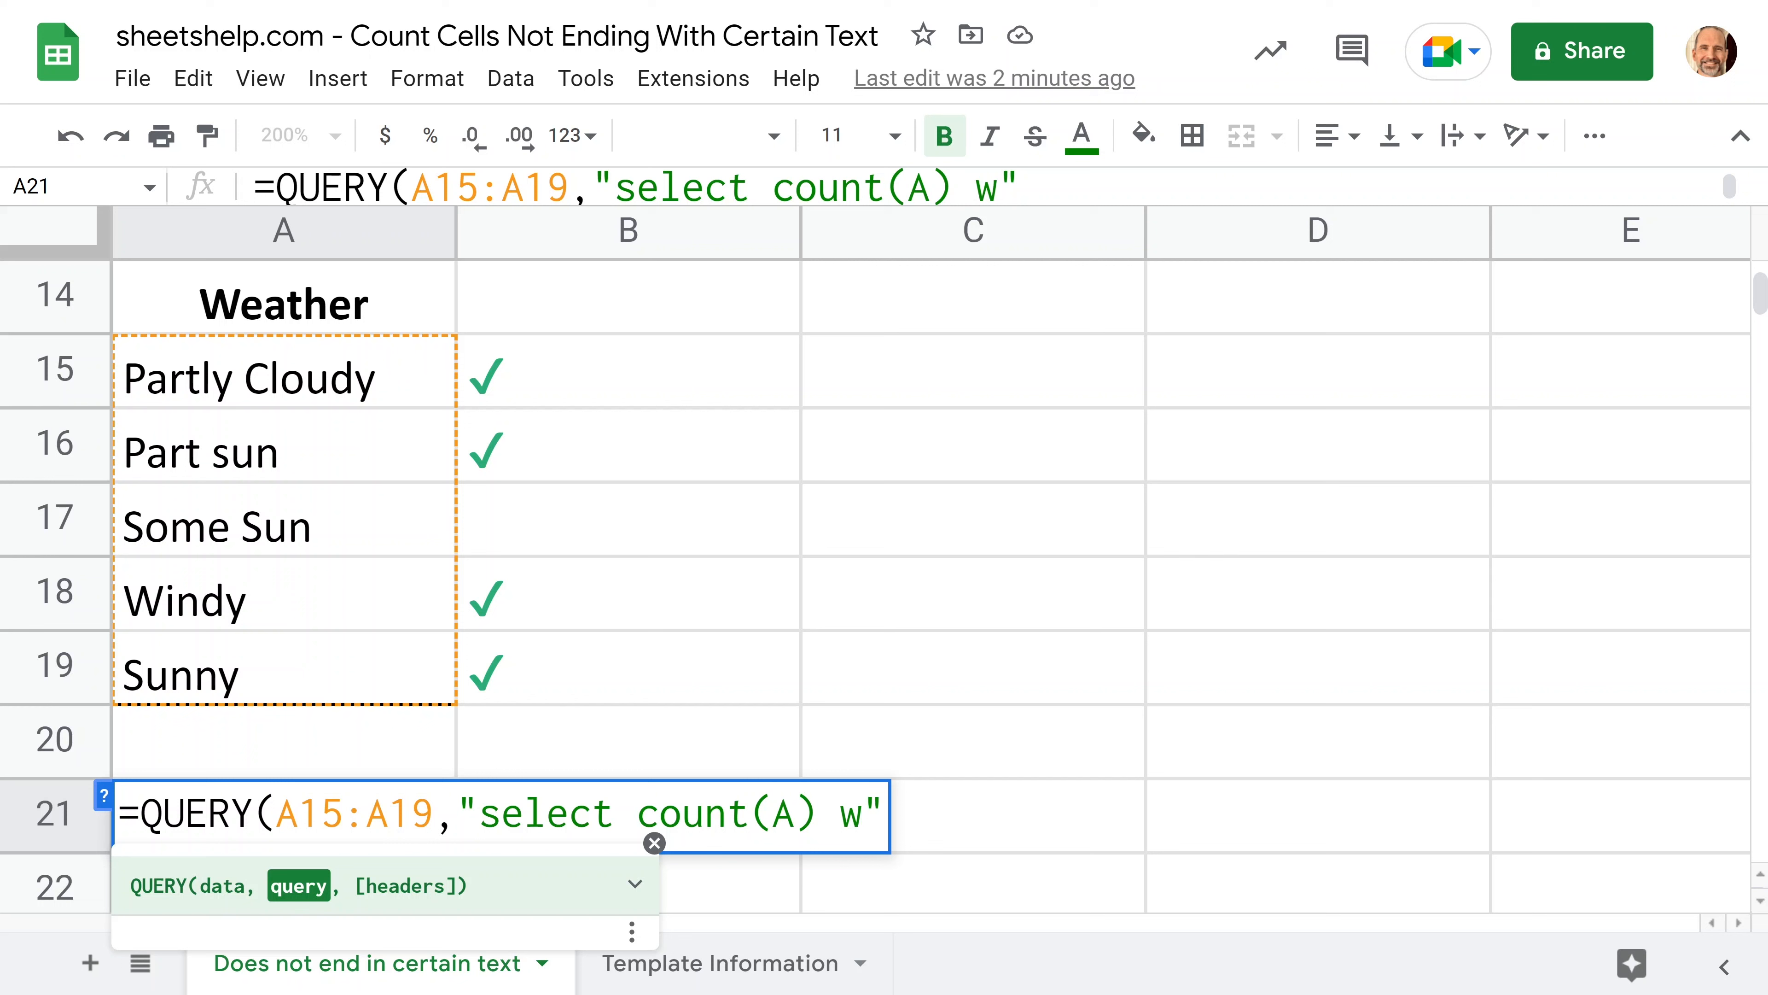
type("here")
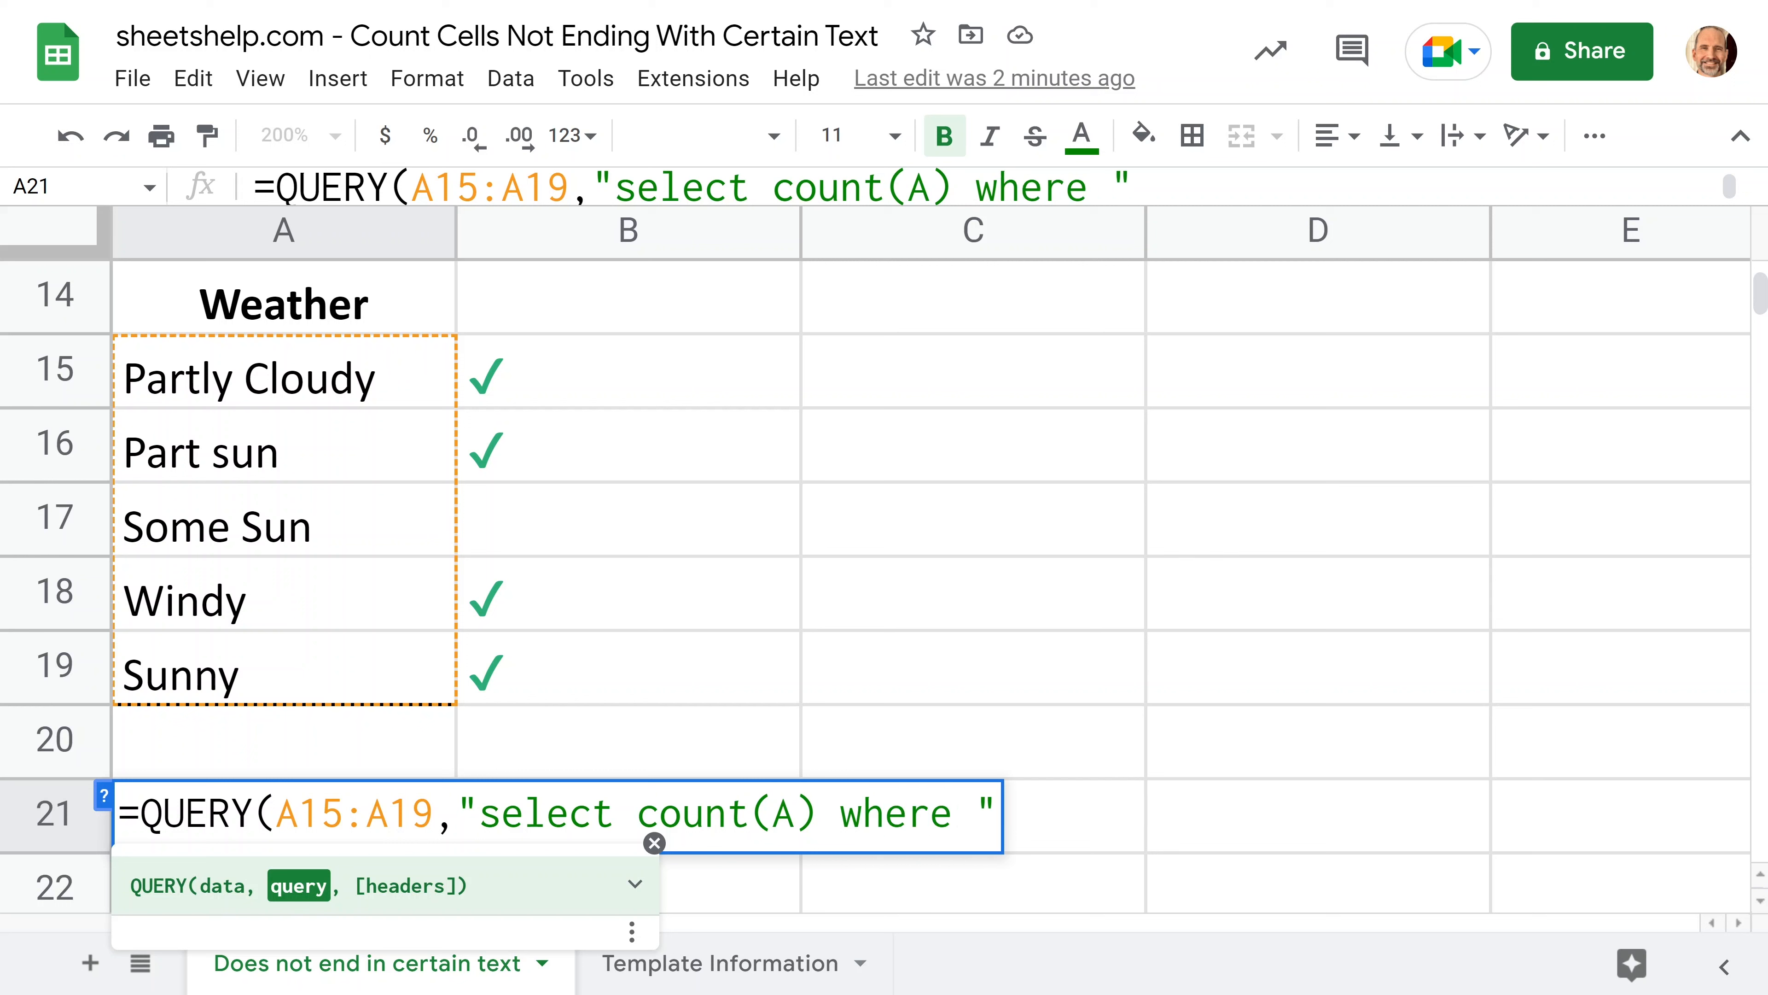
type(" no")
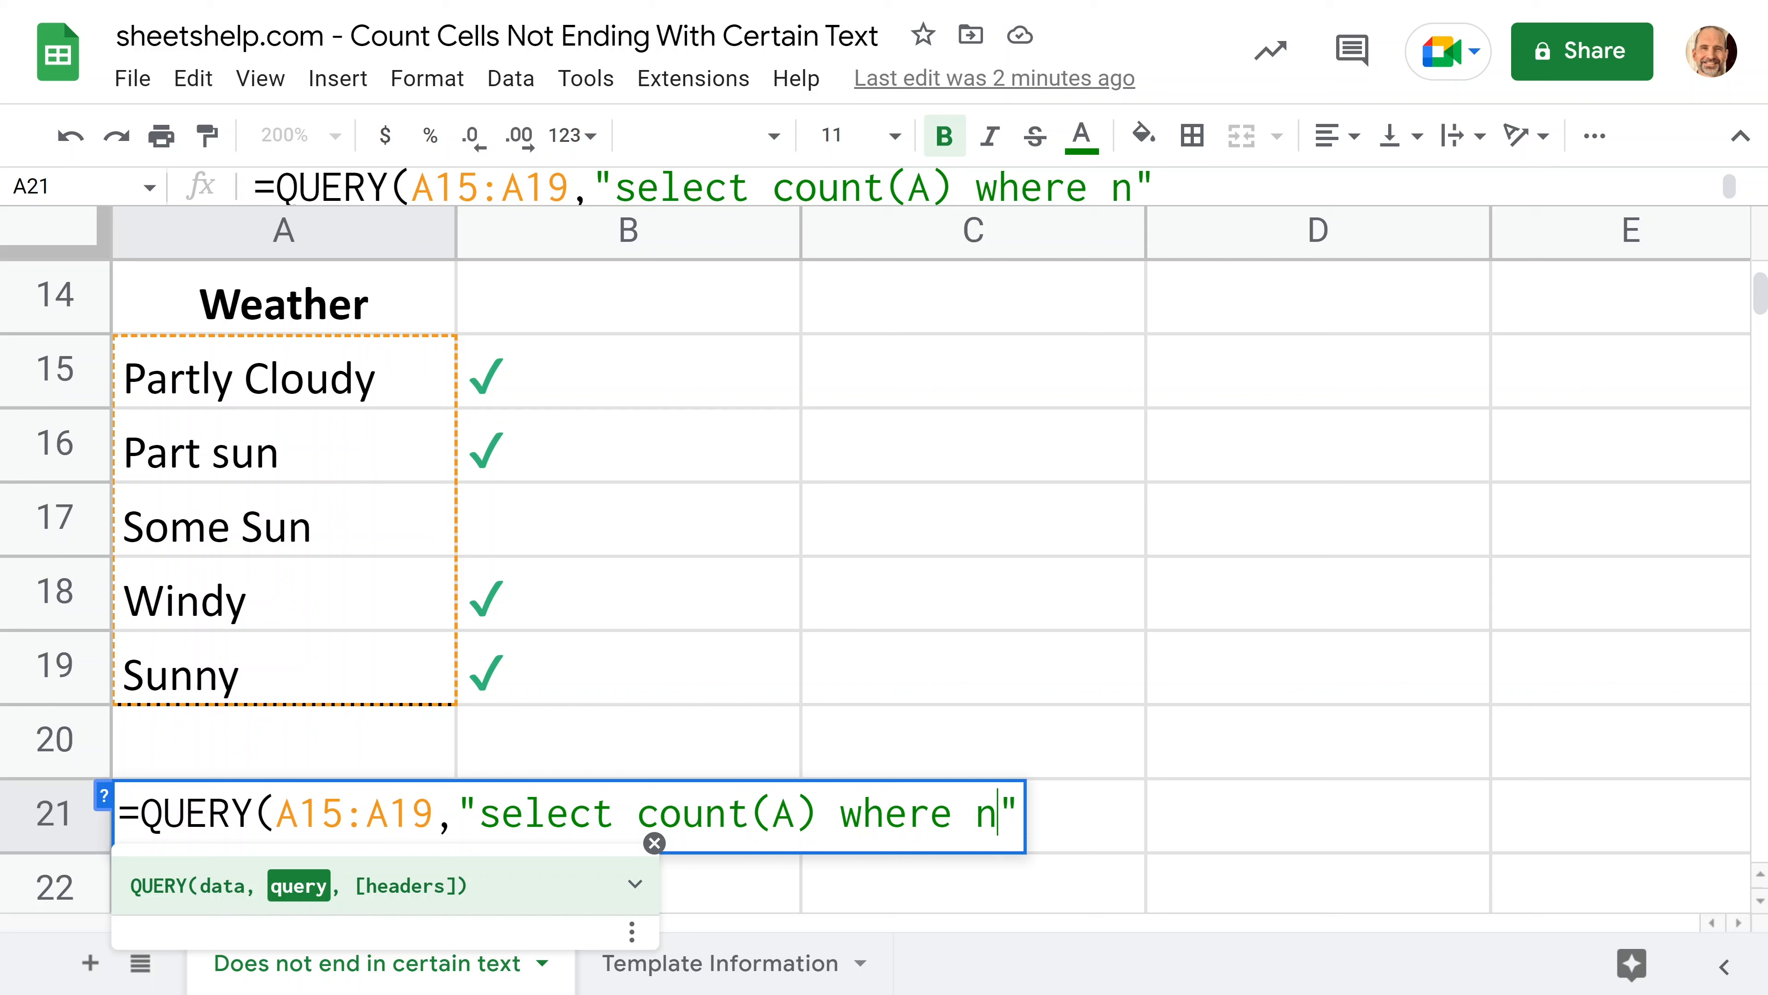
type("t ")
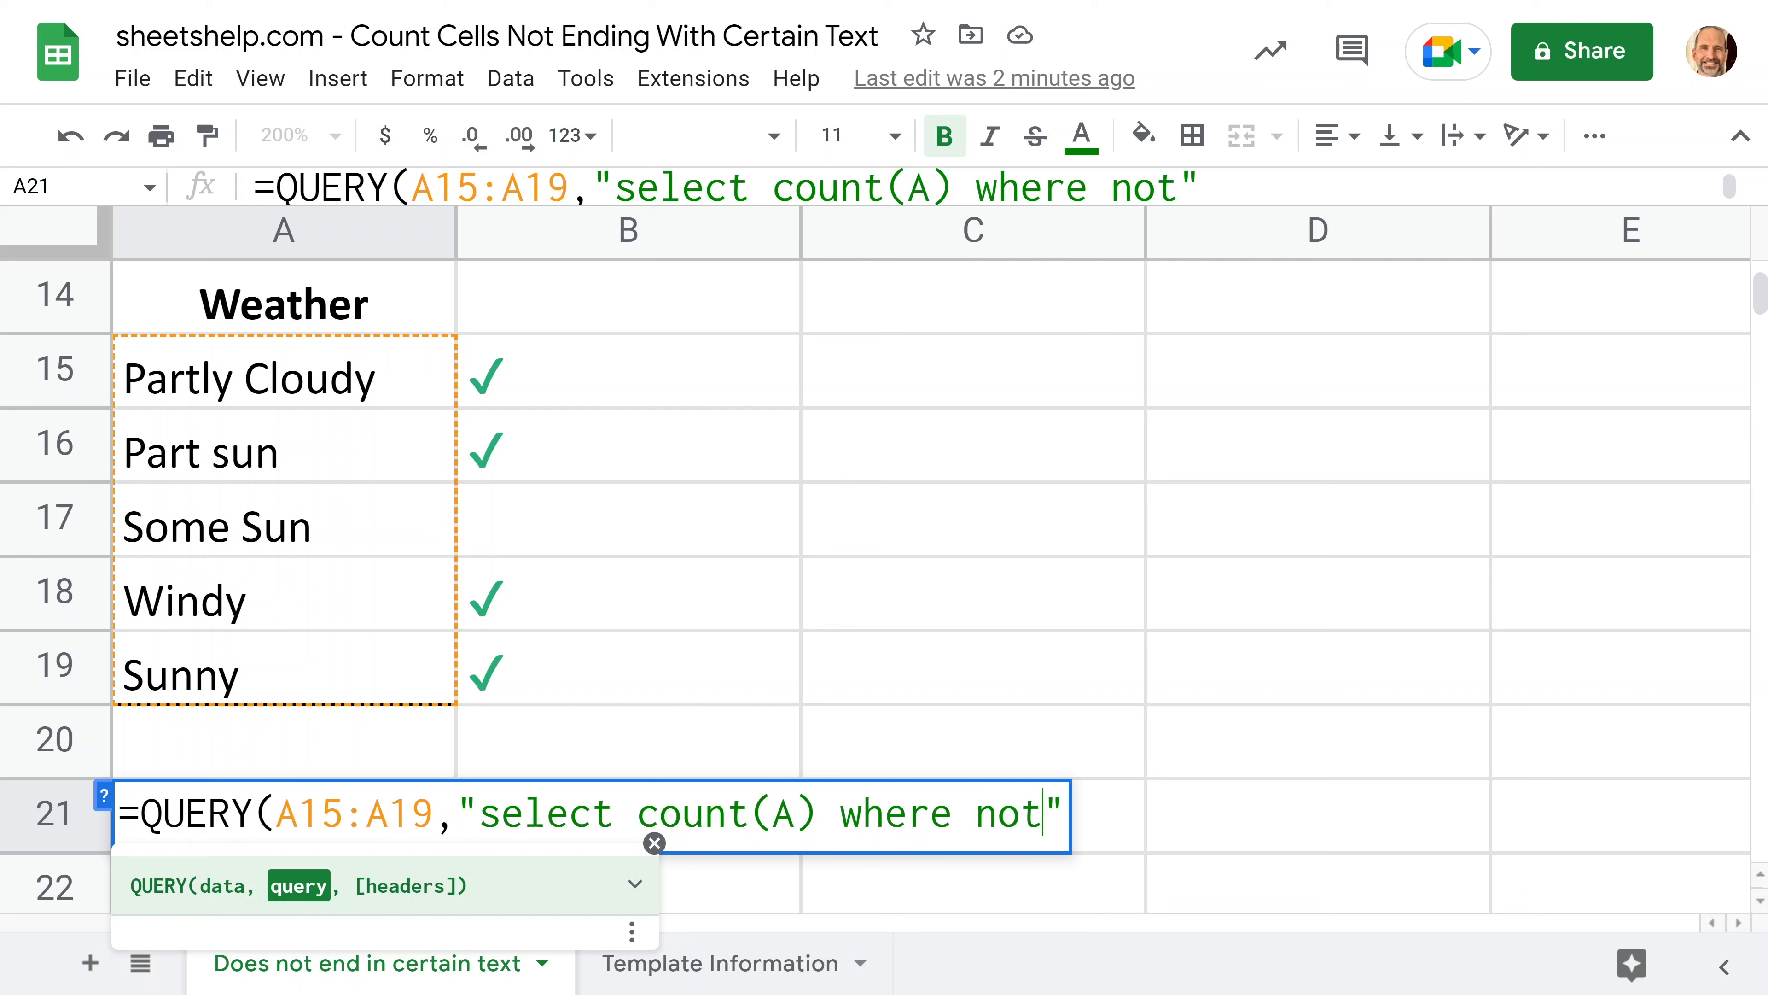
type("A")
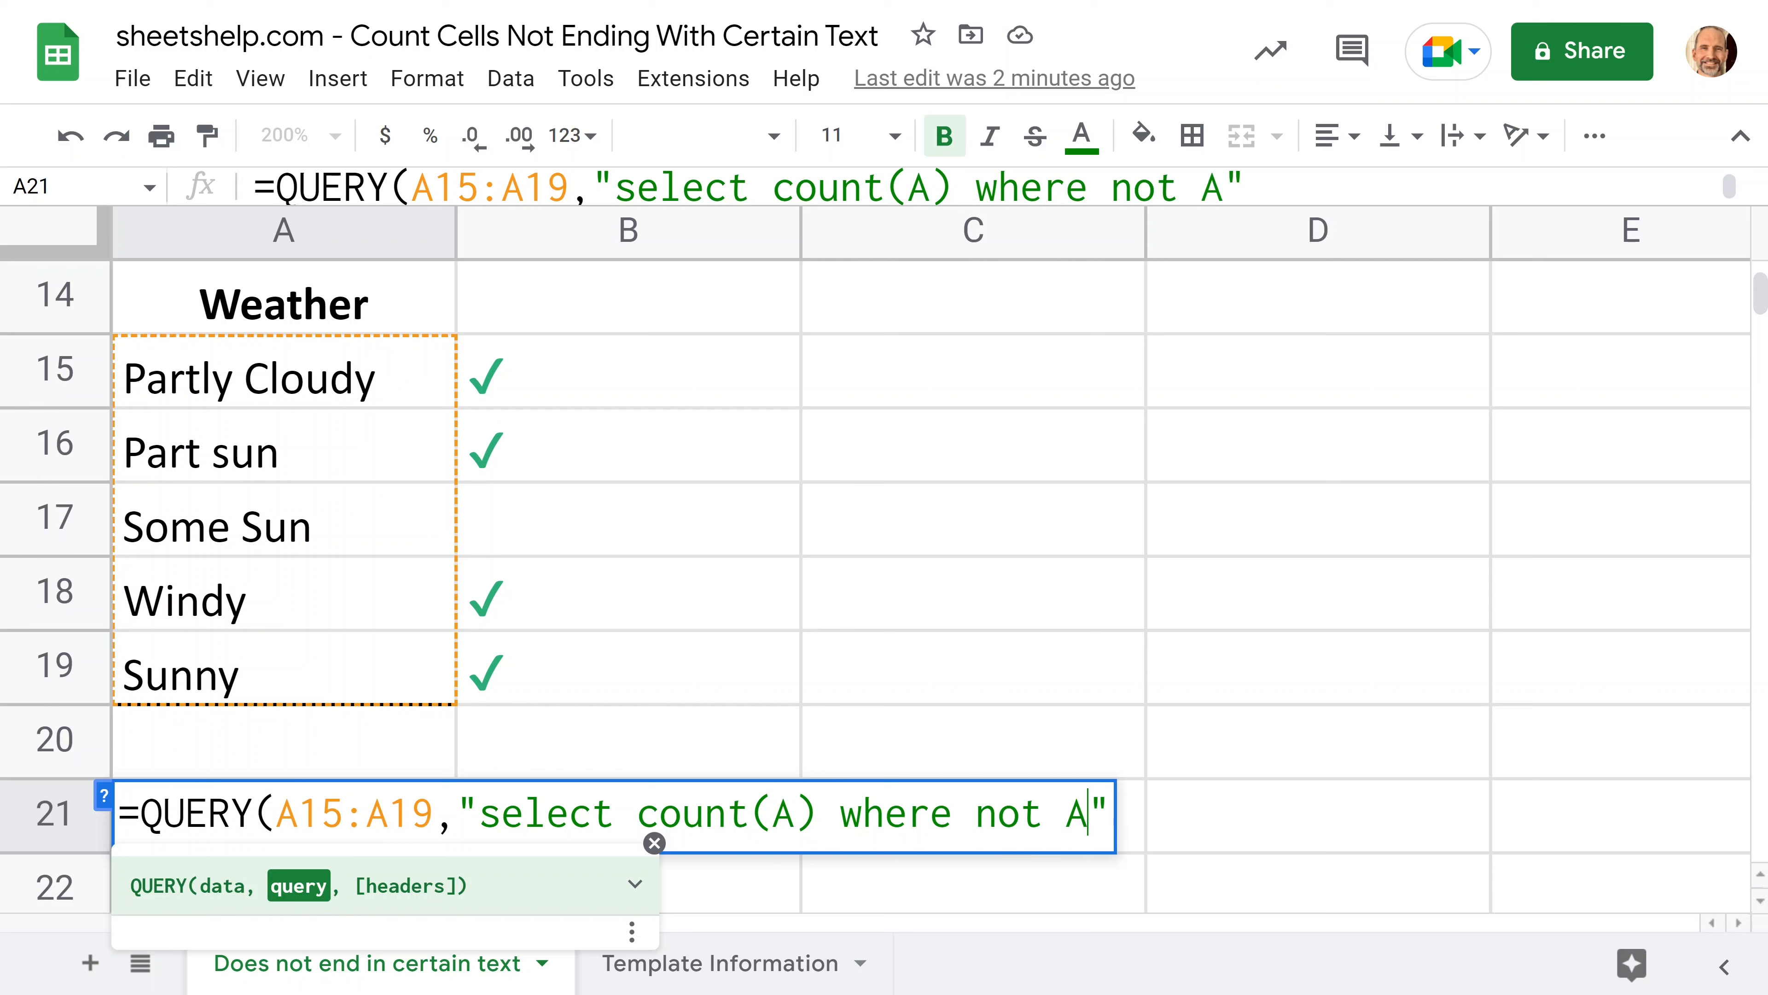
type(" en")
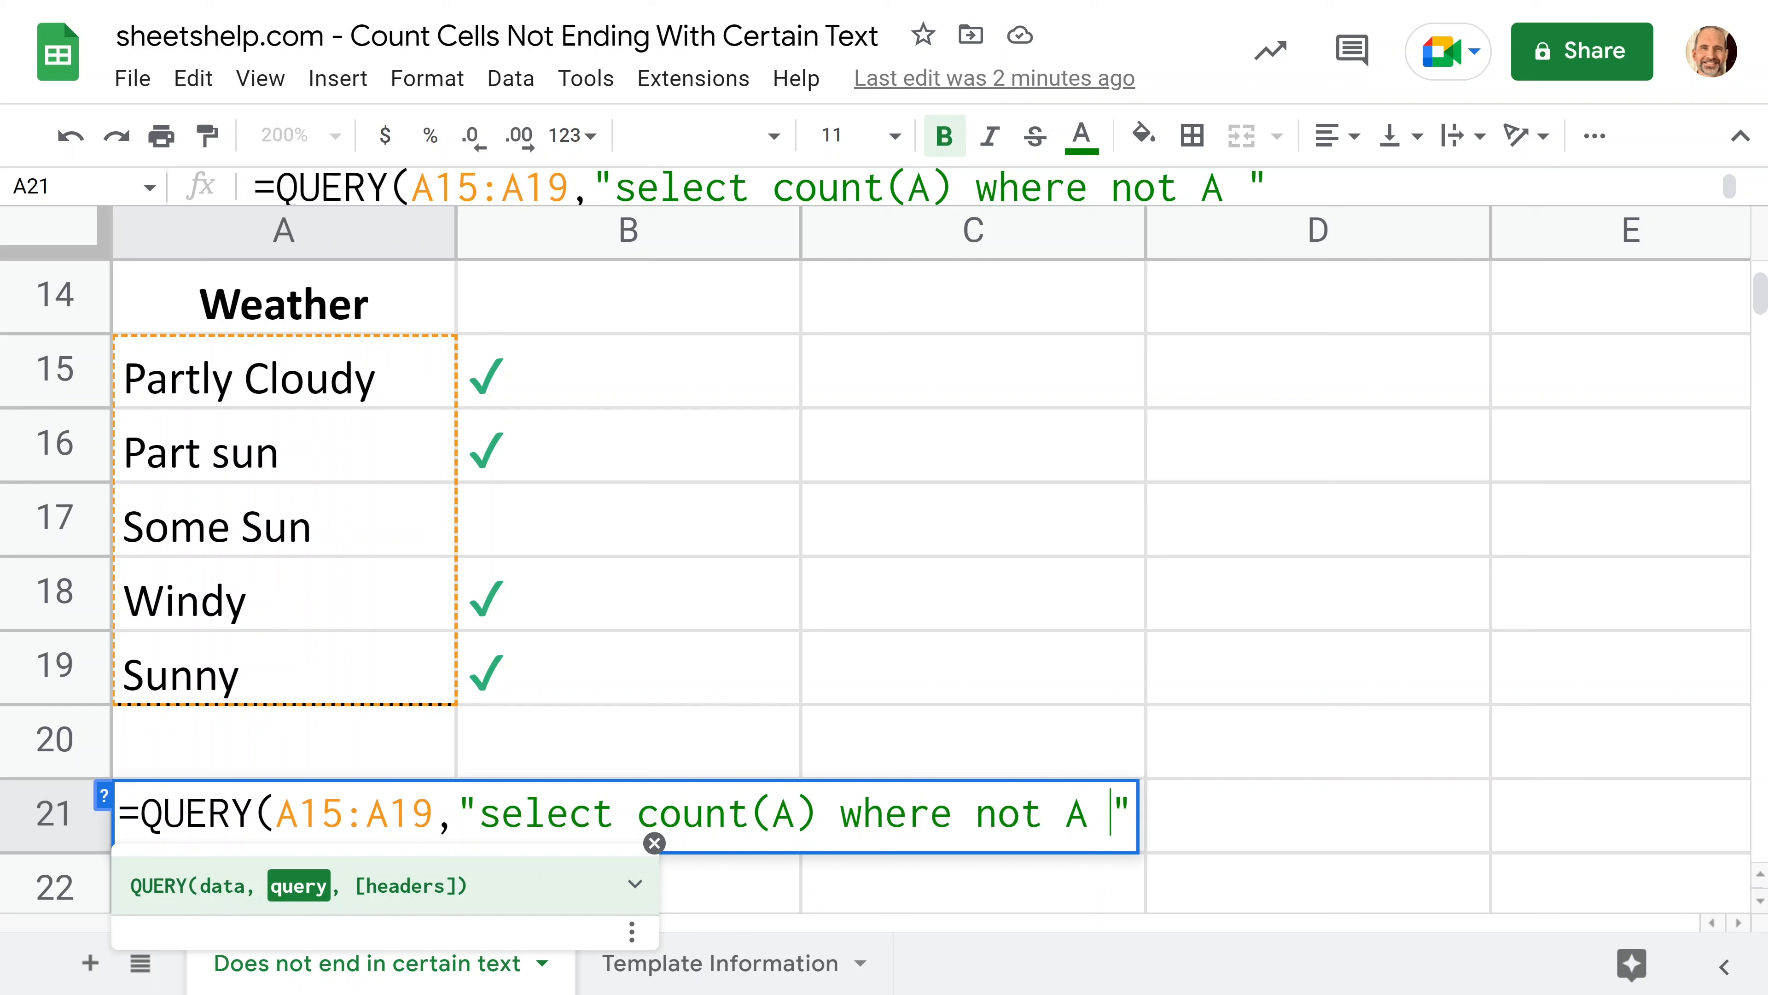
type("ds with")
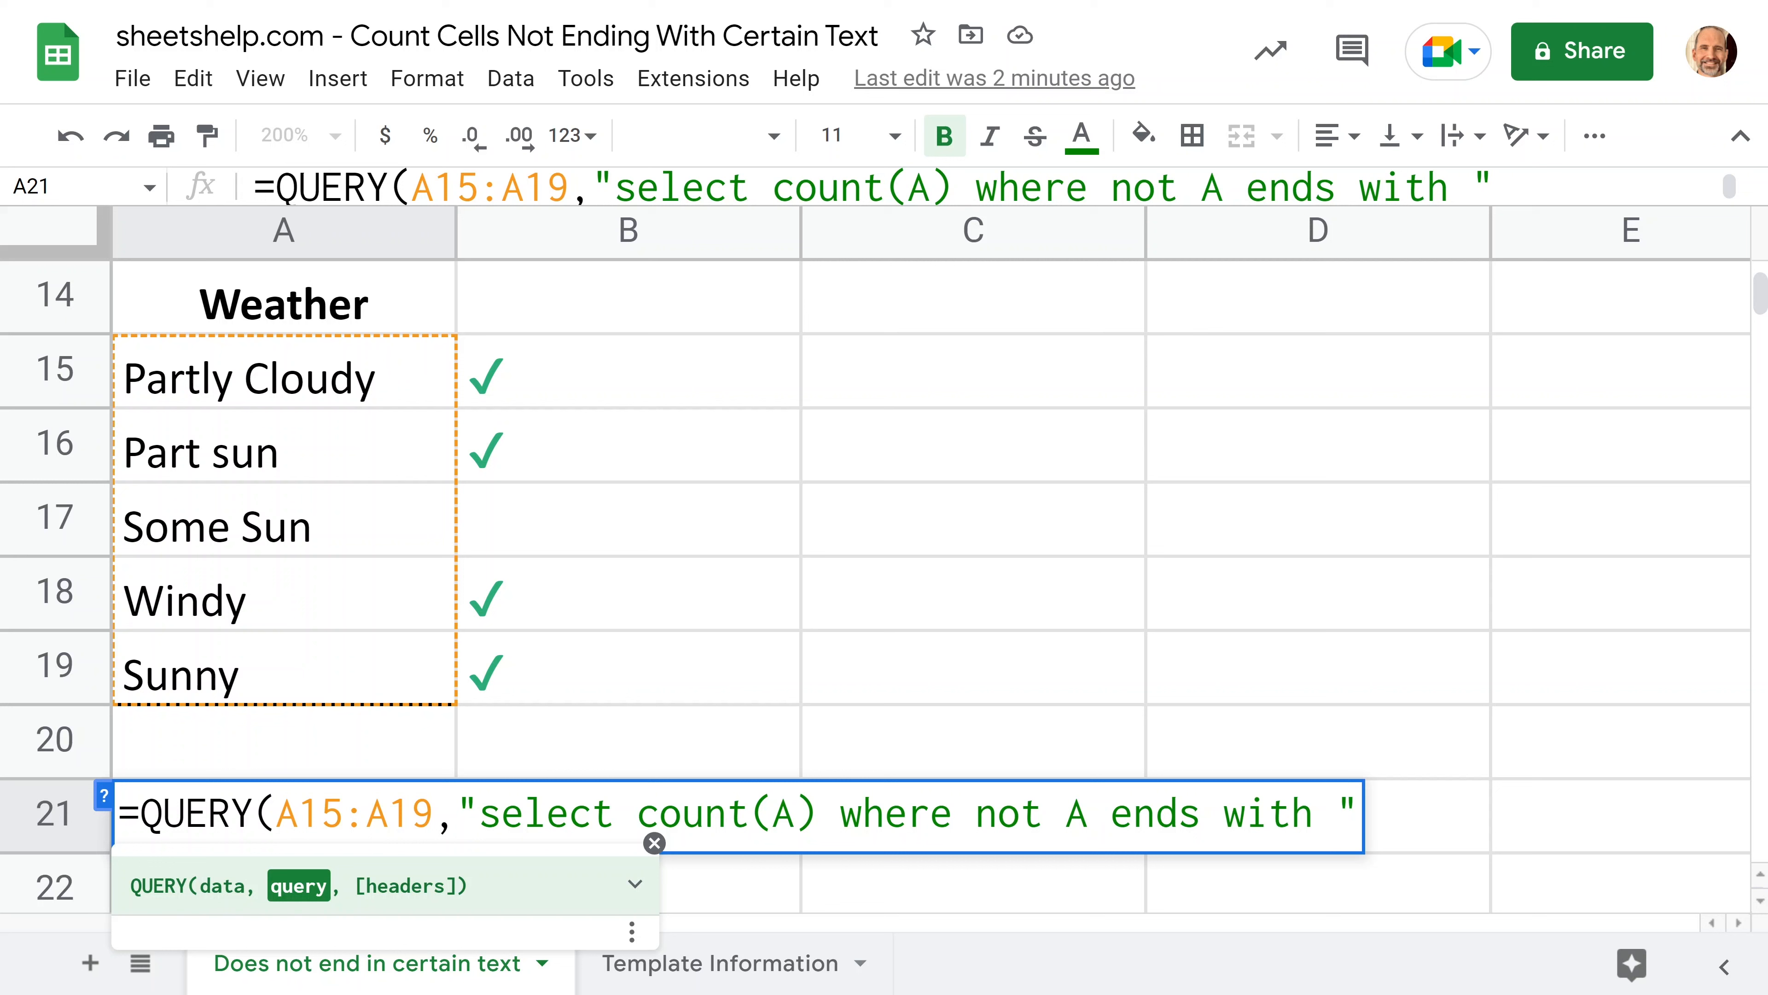
type("'")
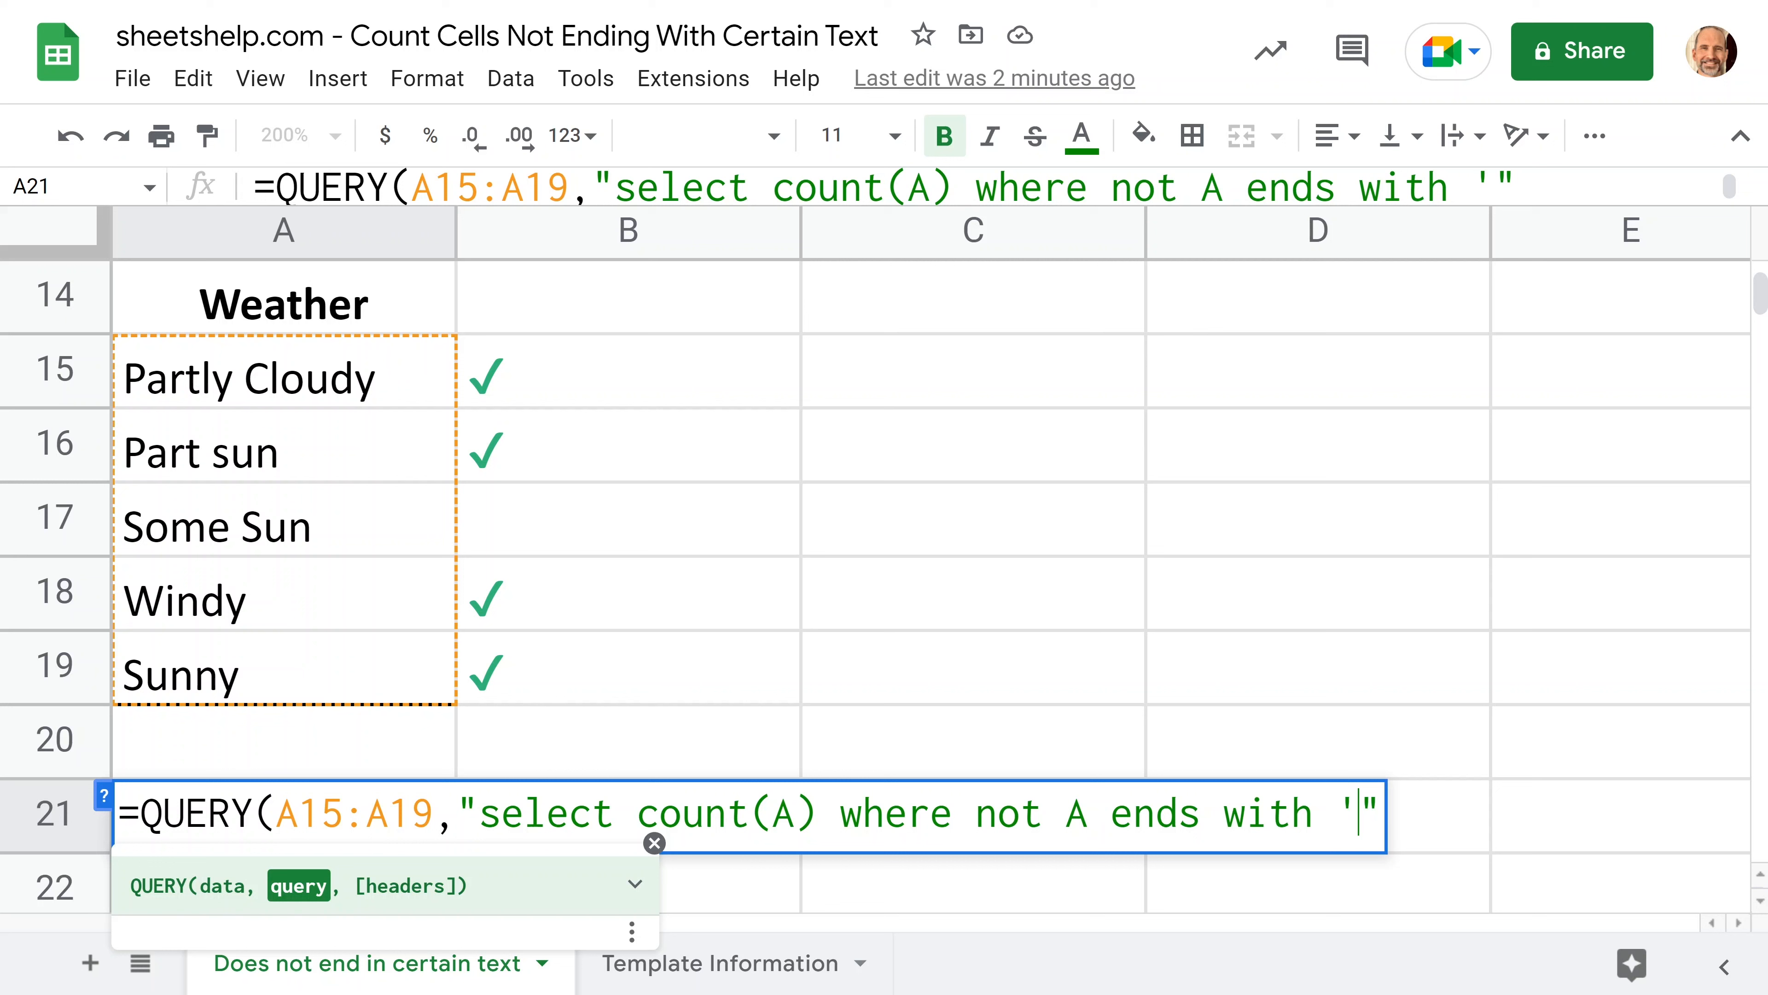
type("Sun")
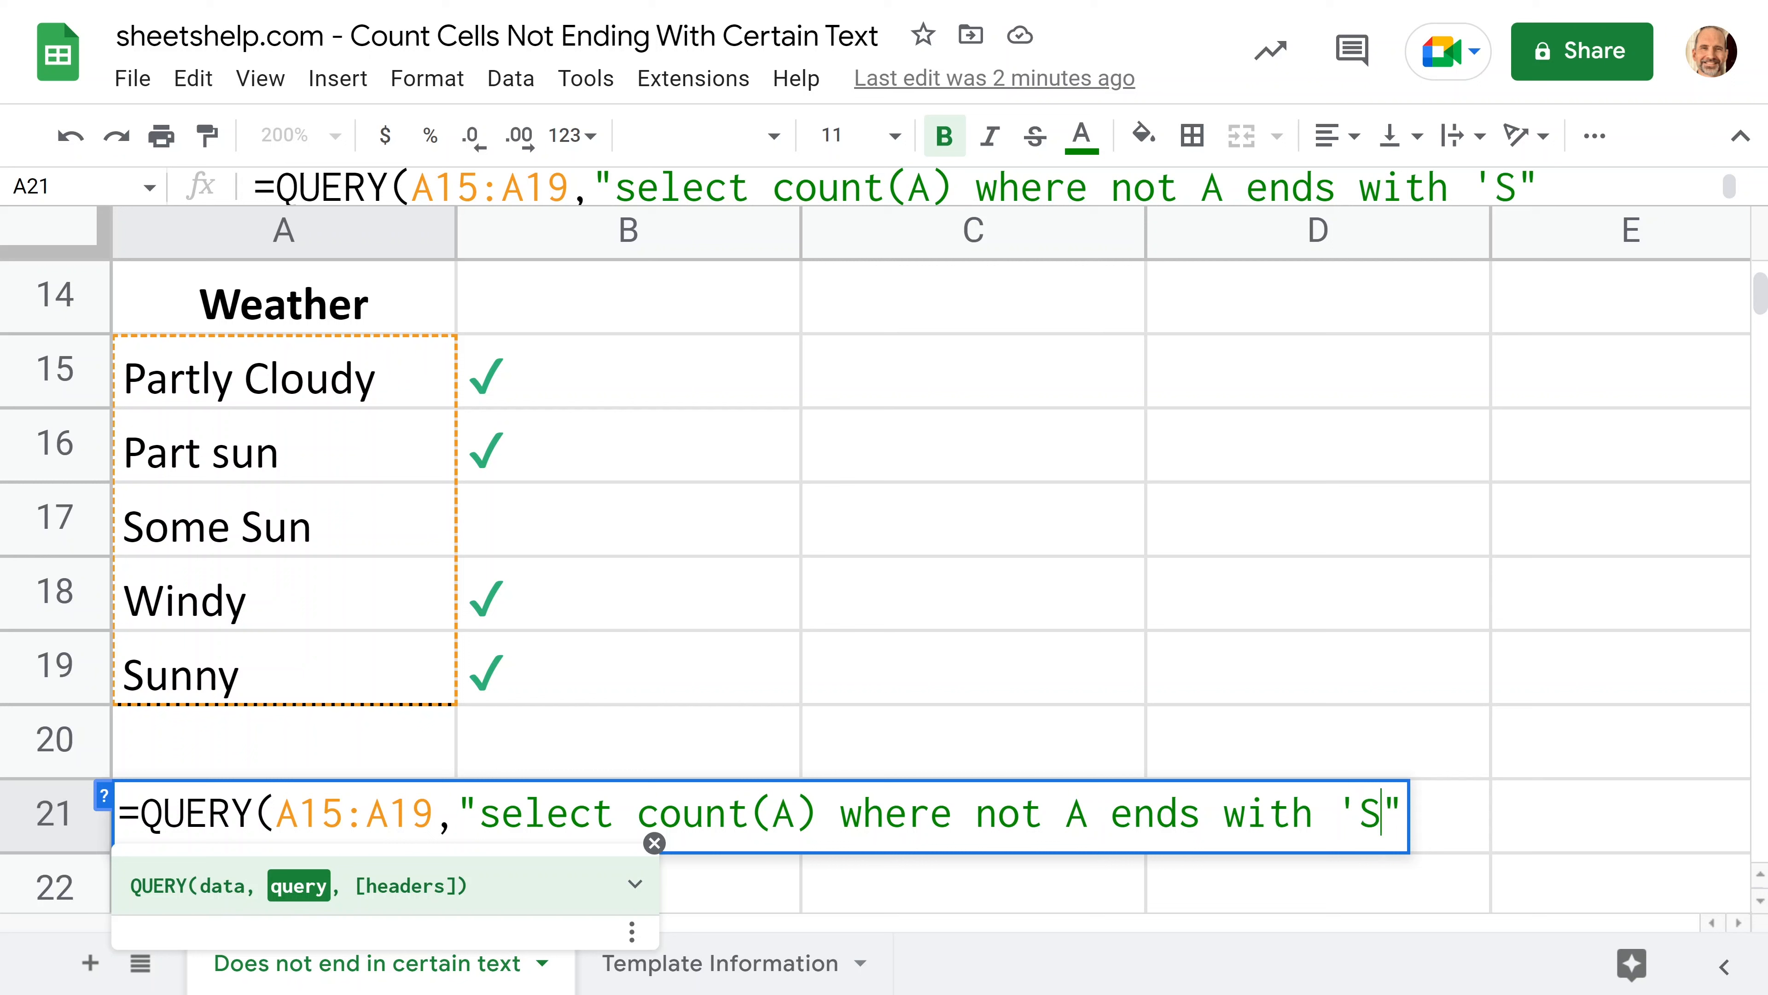
type("'")
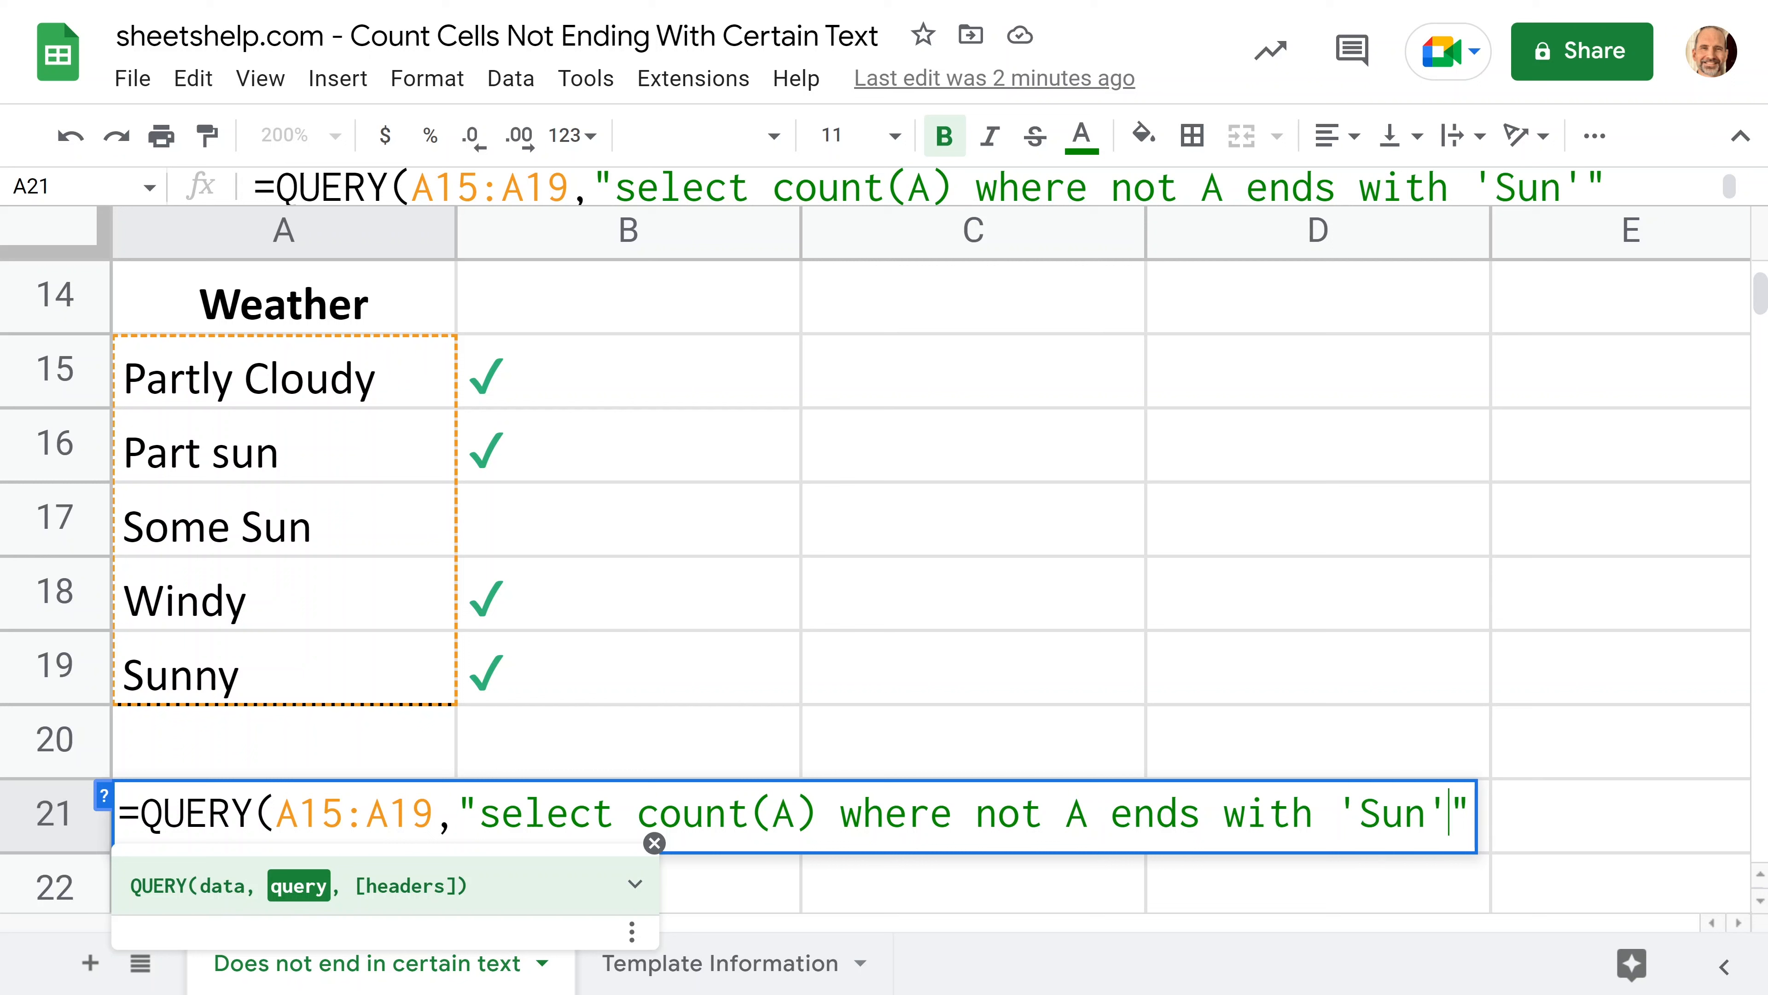
Review the select and where clauses of the query string in the A21 formula.
key("Left")
key("Left")
key("Left")
key("Left")
key("Left")
key("Left")
key("Left")
key("Left")
key("Left")
key("Left")
key("Left")
key("Left")
key("Left")
key("Left")
key("Left")
key("Left")
key("Left")
key("Left")
key("Left")
key("Left")
key("Left")
key("Left")
key("Left")
key("Left")
key("Left")
key("Left")
key("Left")
key("Left")
key("Left")
key("Right")
key("Right")
key("Right")
key("Right")
key("Right")
key("Right")
key("Right")
key("Right")
key("Right")
key("Right")
key("Right")
key("Right")
key("Right")
key("Right")
key("Right")
key("Right")
key("Right")
key("Right")
key("Right")
key("Right")
key("Right")
key("Right")
key("Right")
key("Right")
key("Right")
key("Right")
key("Right")
key("Right")
key("Right")
key("Right")
key("Right")
key("Right")
key("Right")
key("Right")
key("Right")
key("Right")
Finish the A21 QUERY formula with a headers argument of -1 and enter it.
key("Right")
type(", ")
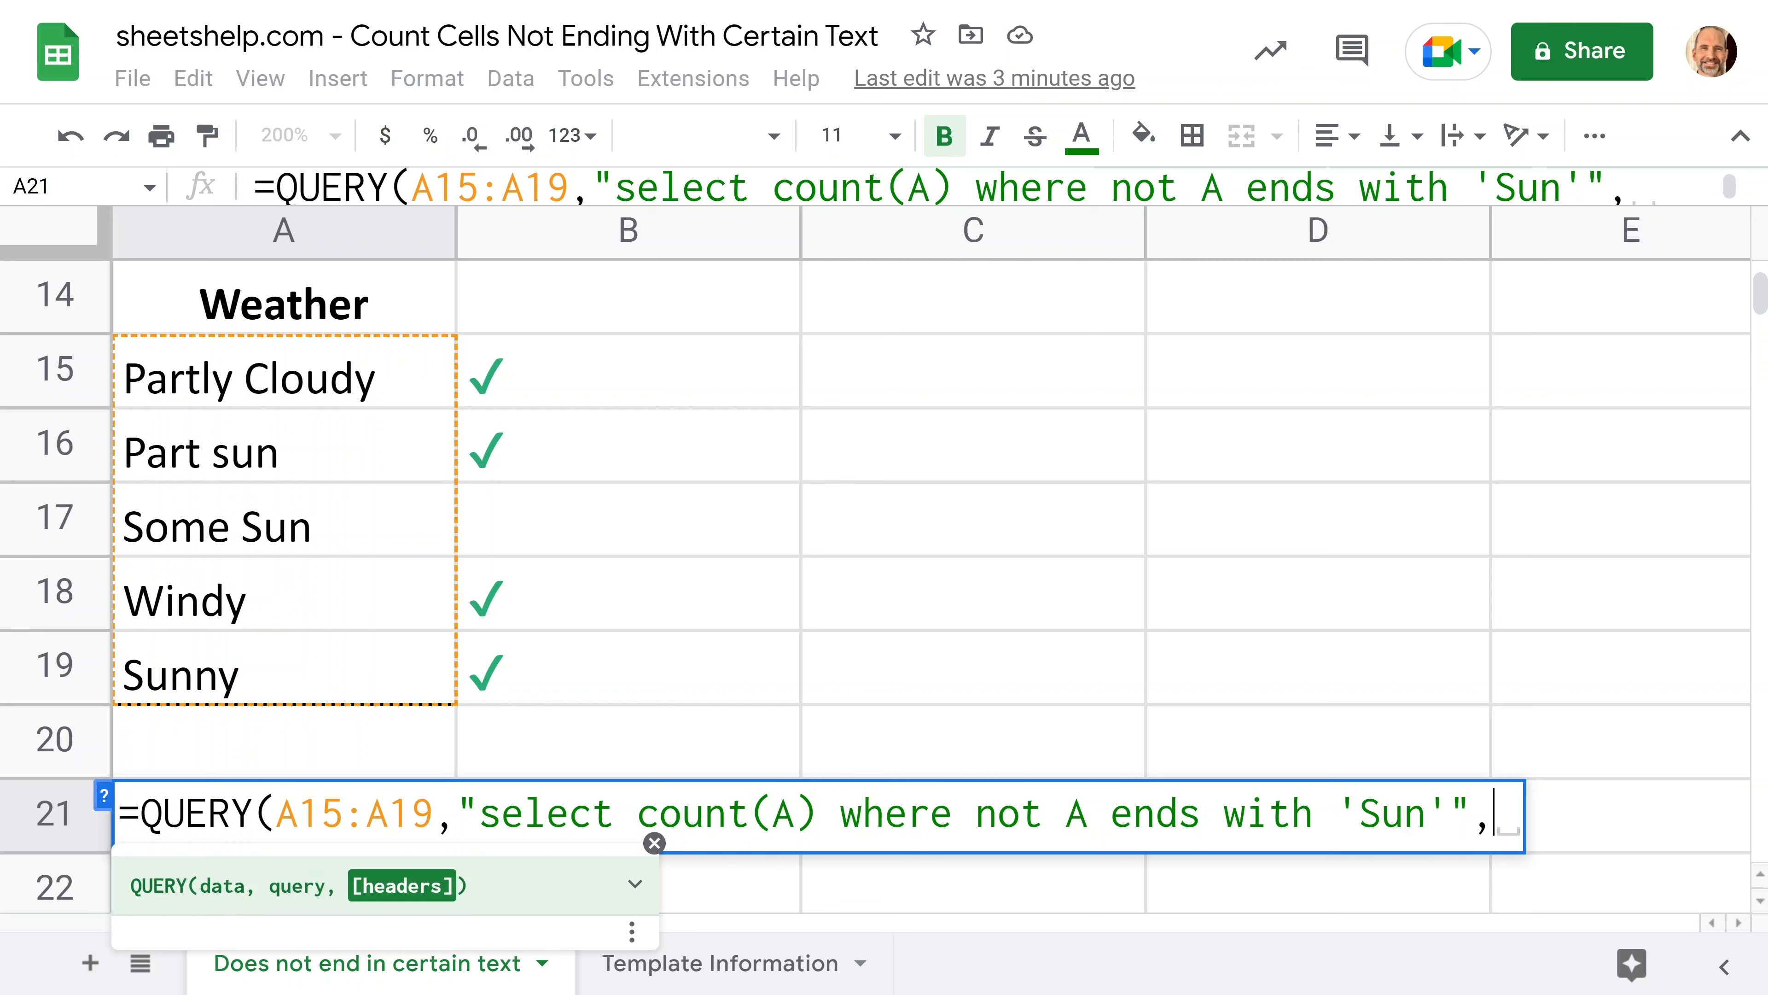
type("-1")
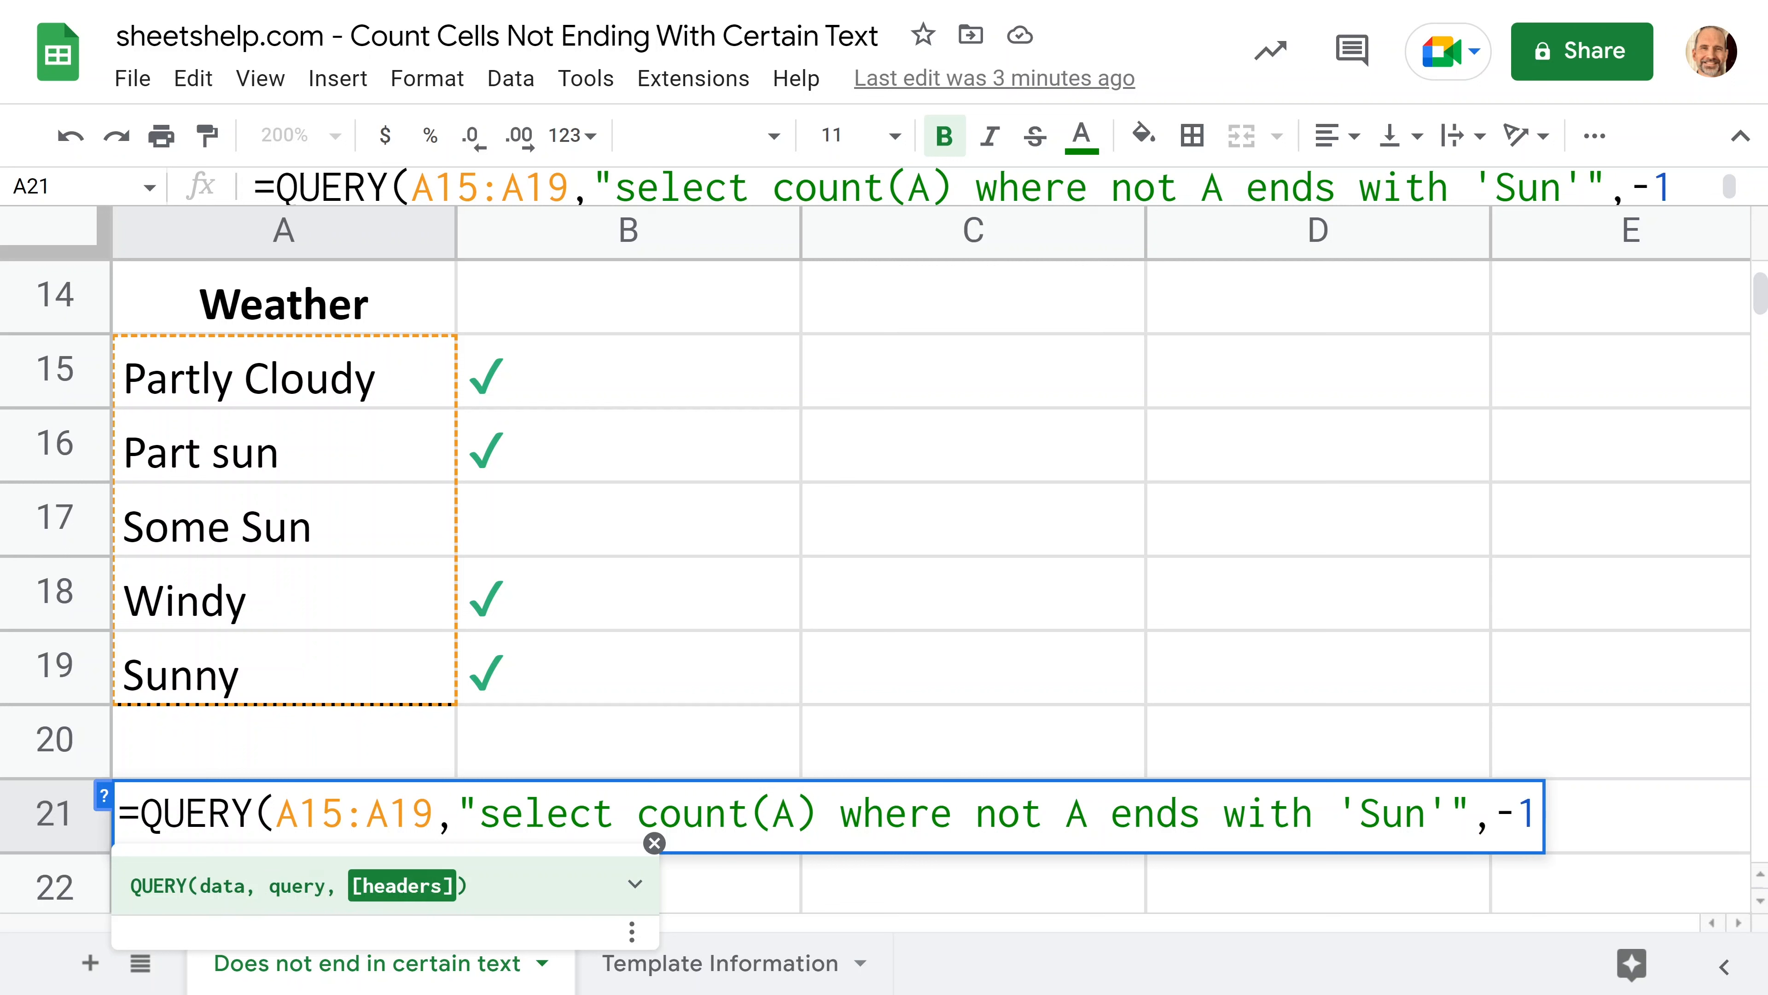
type(")")
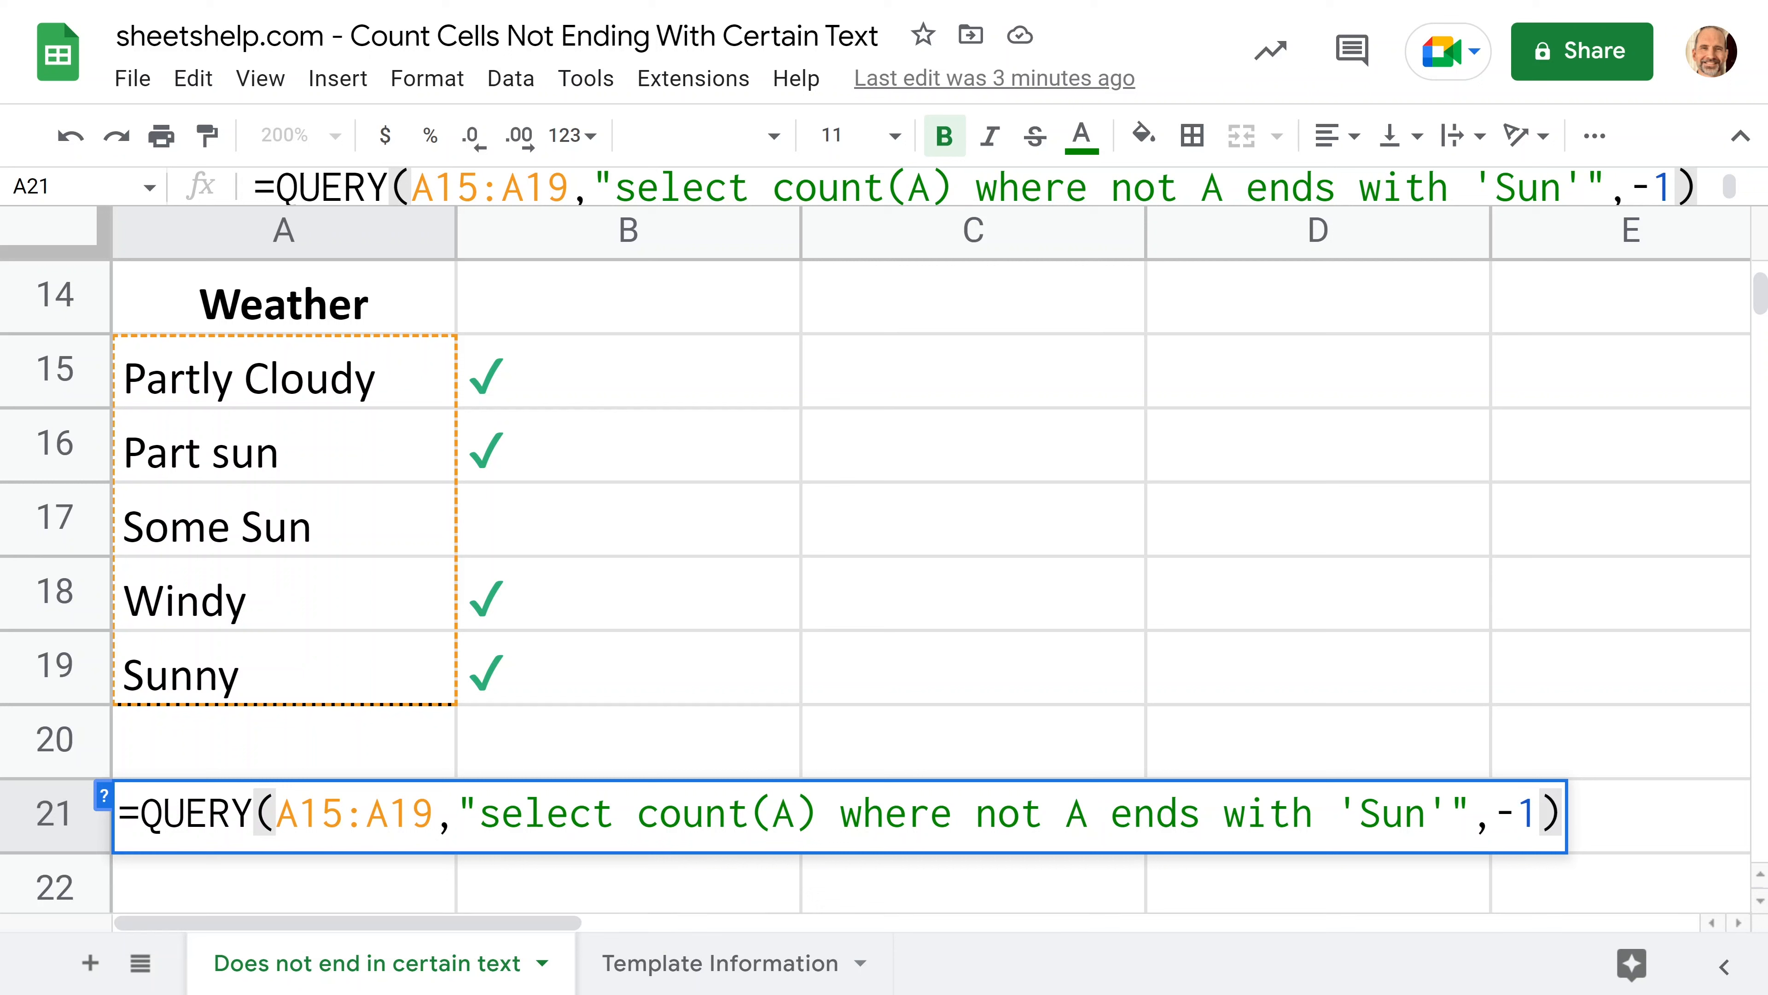
key("Return")
Test the QUERY count's case sensitivity by changing cell A16 to "Part Sun", and undo the edit.
left_click(299, 309)
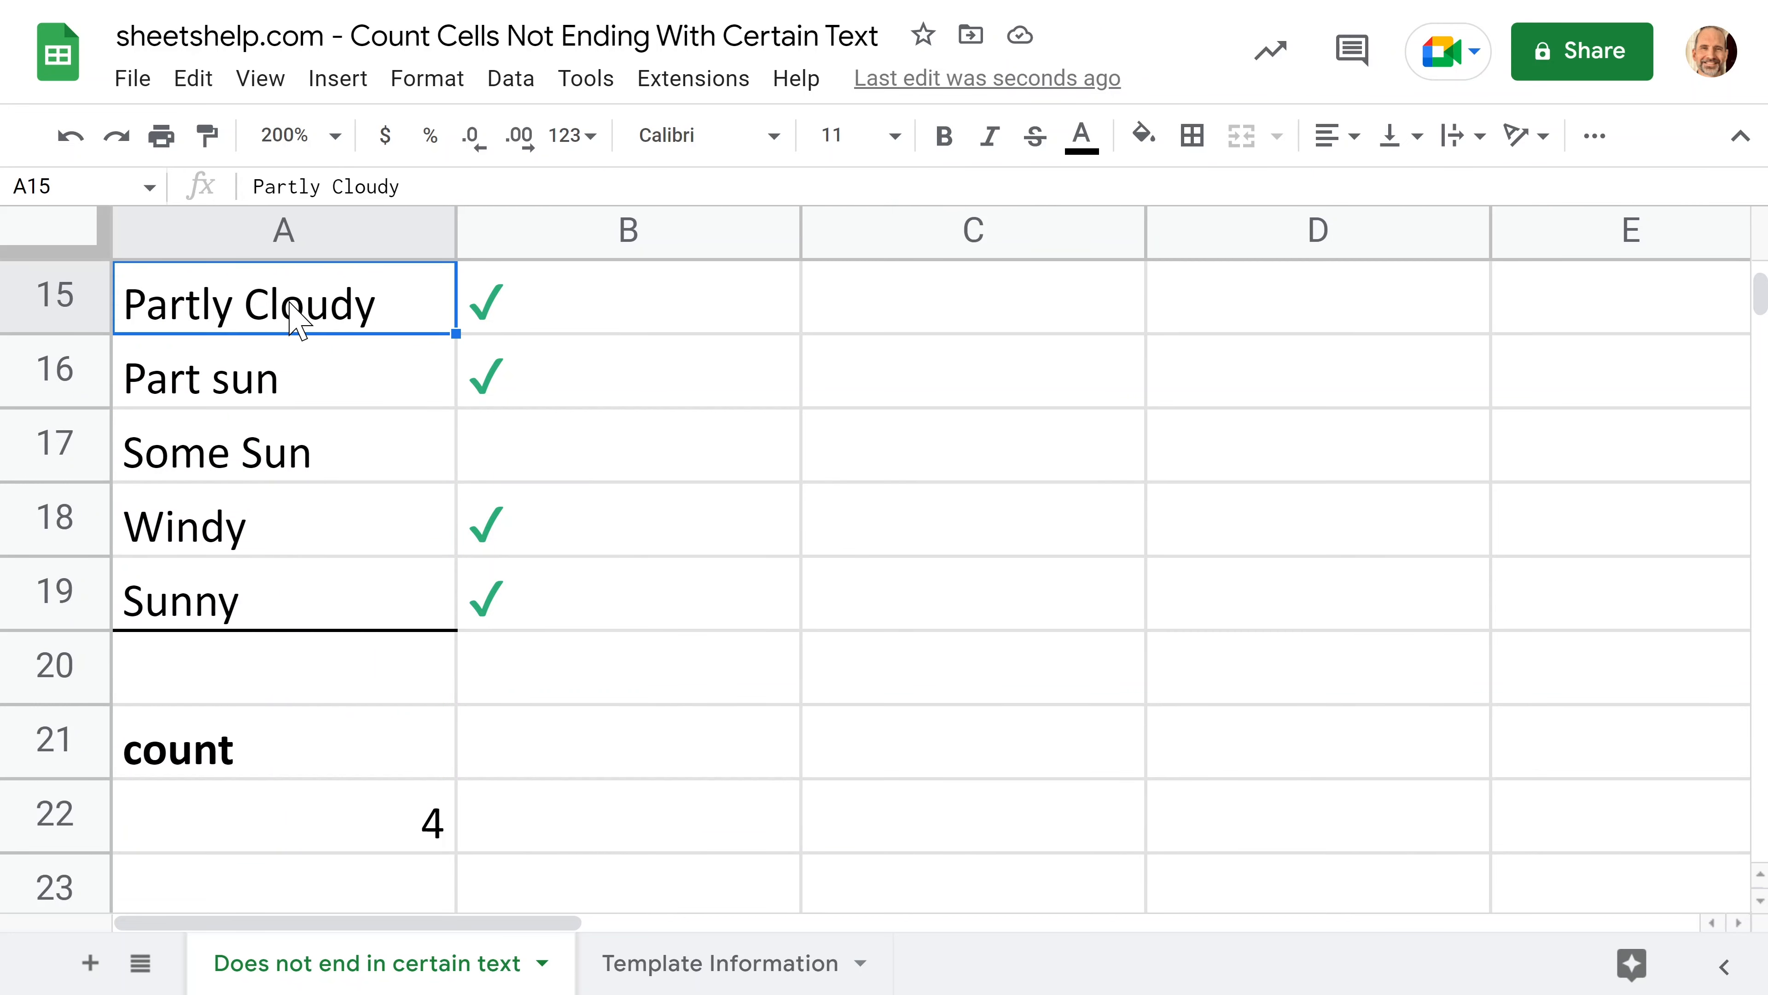
triple_click(322, 379)
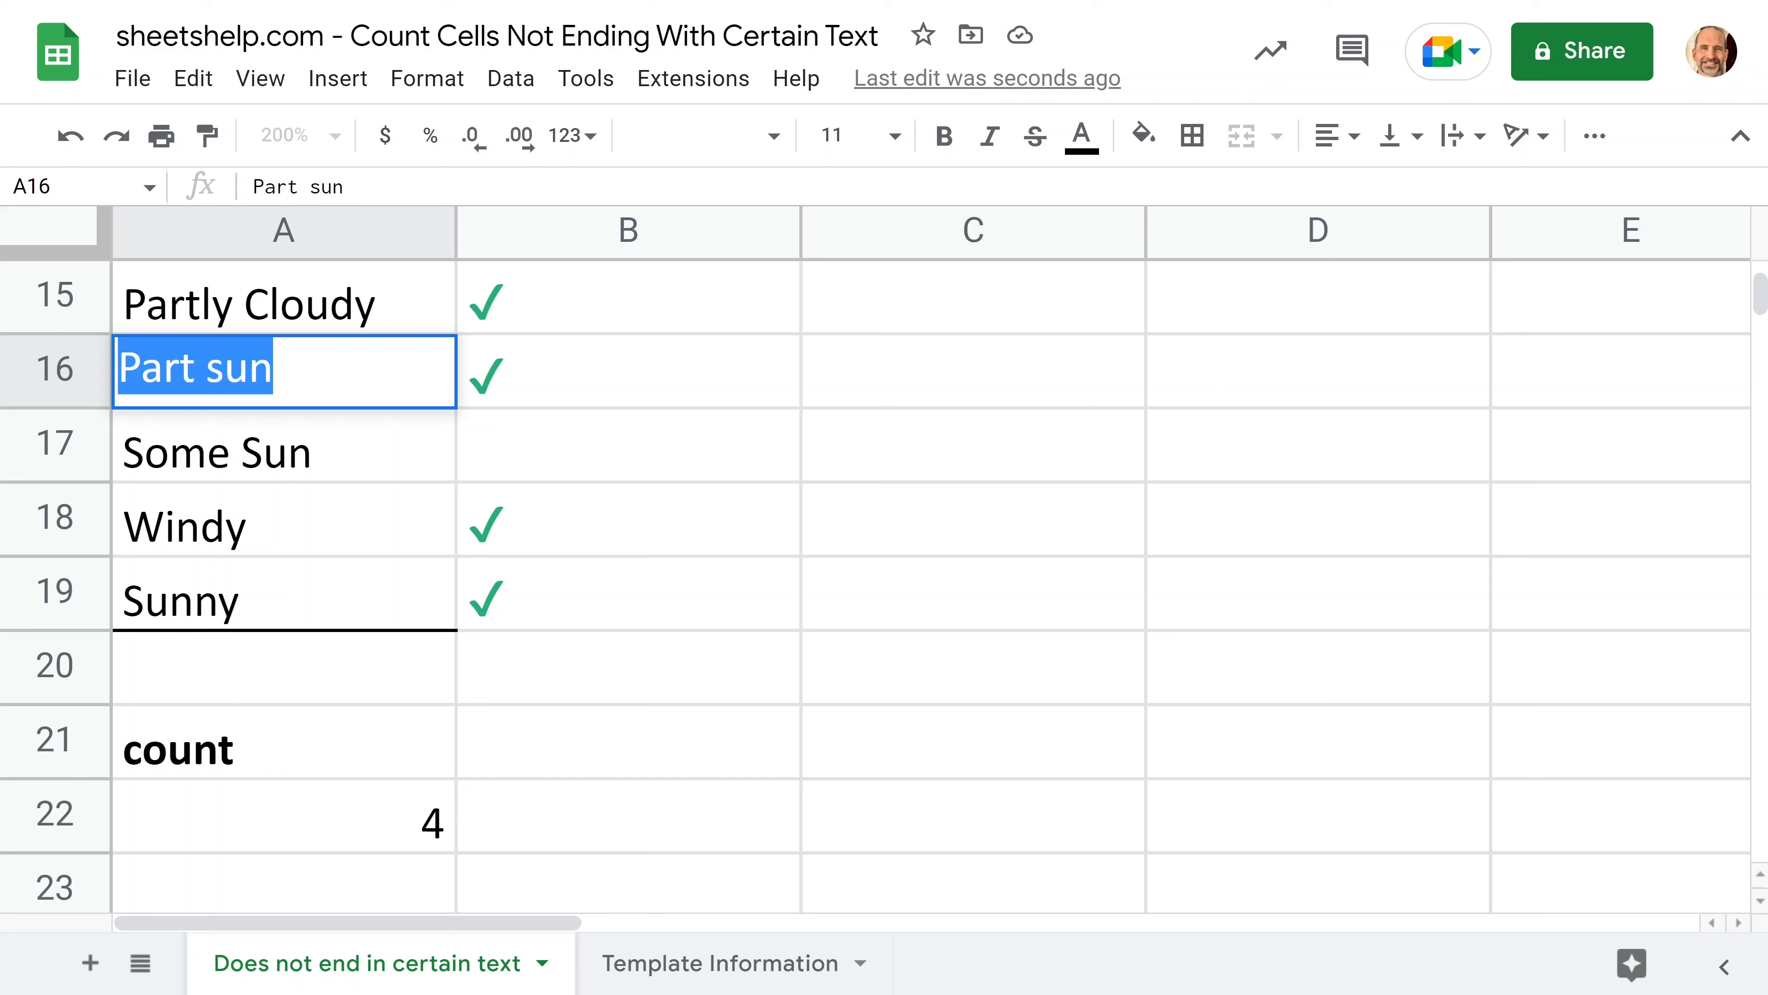
double_click(220, 367)
left_click(224, 367)
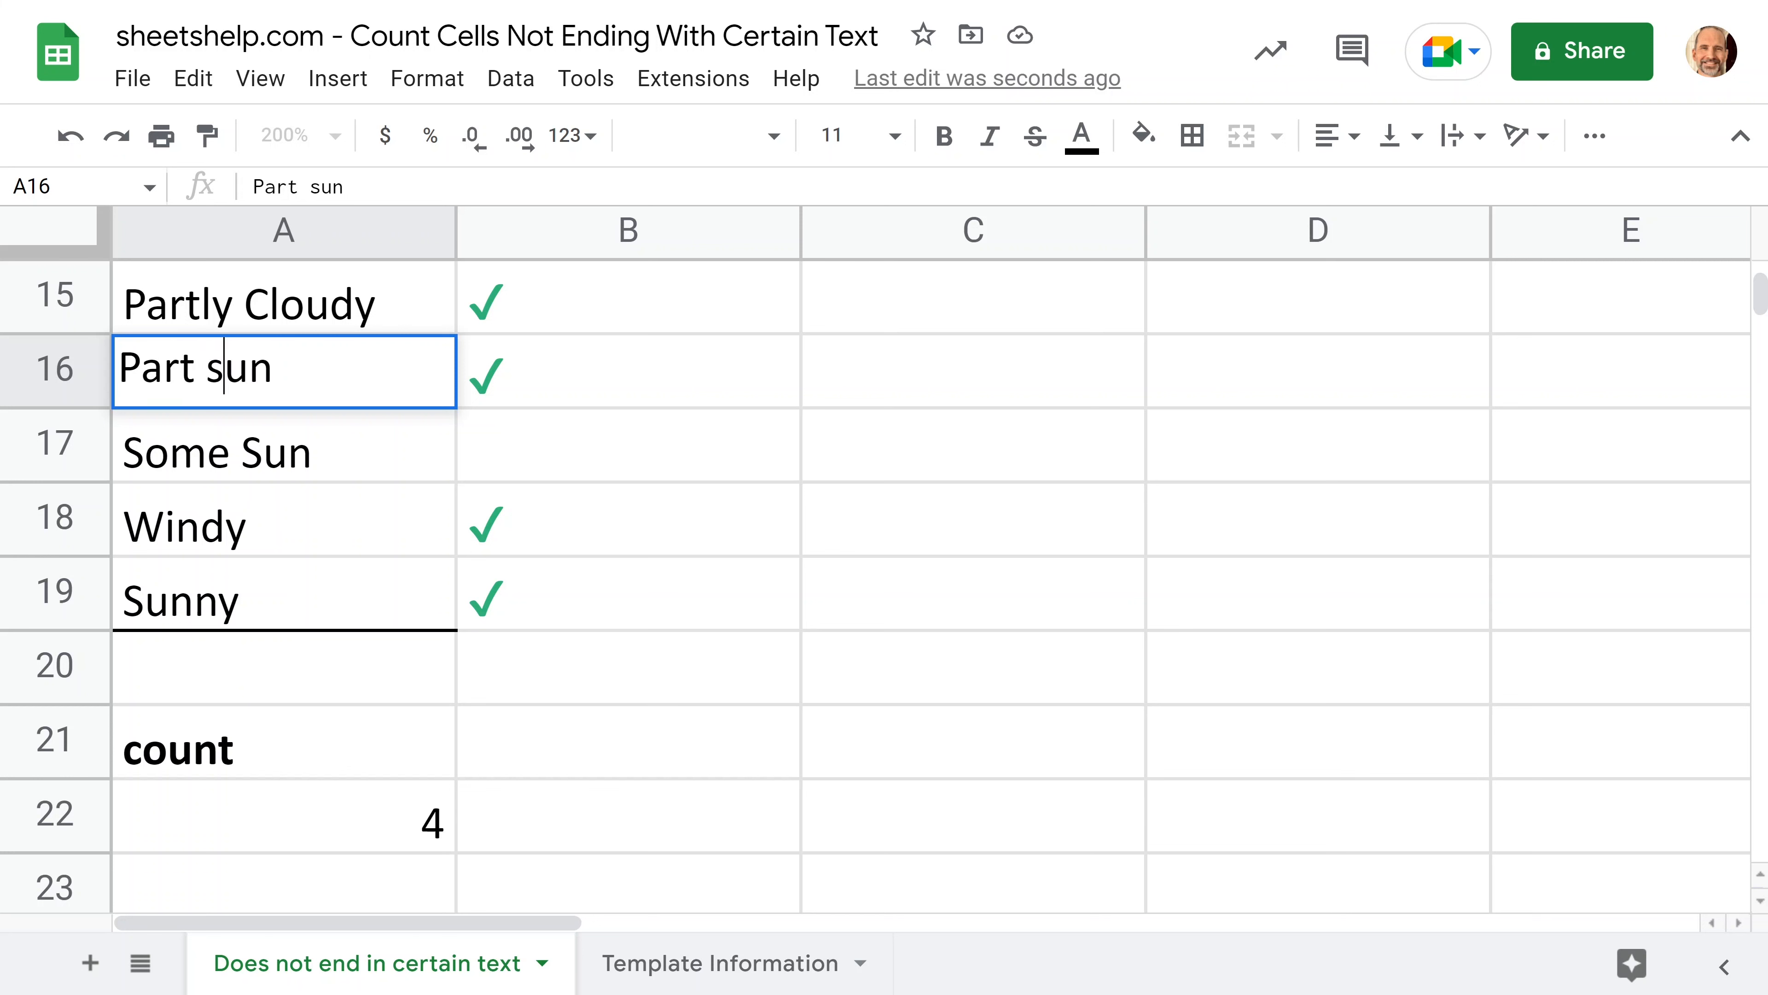
left_click_drag(224, 367, 206, 367)
type("S")
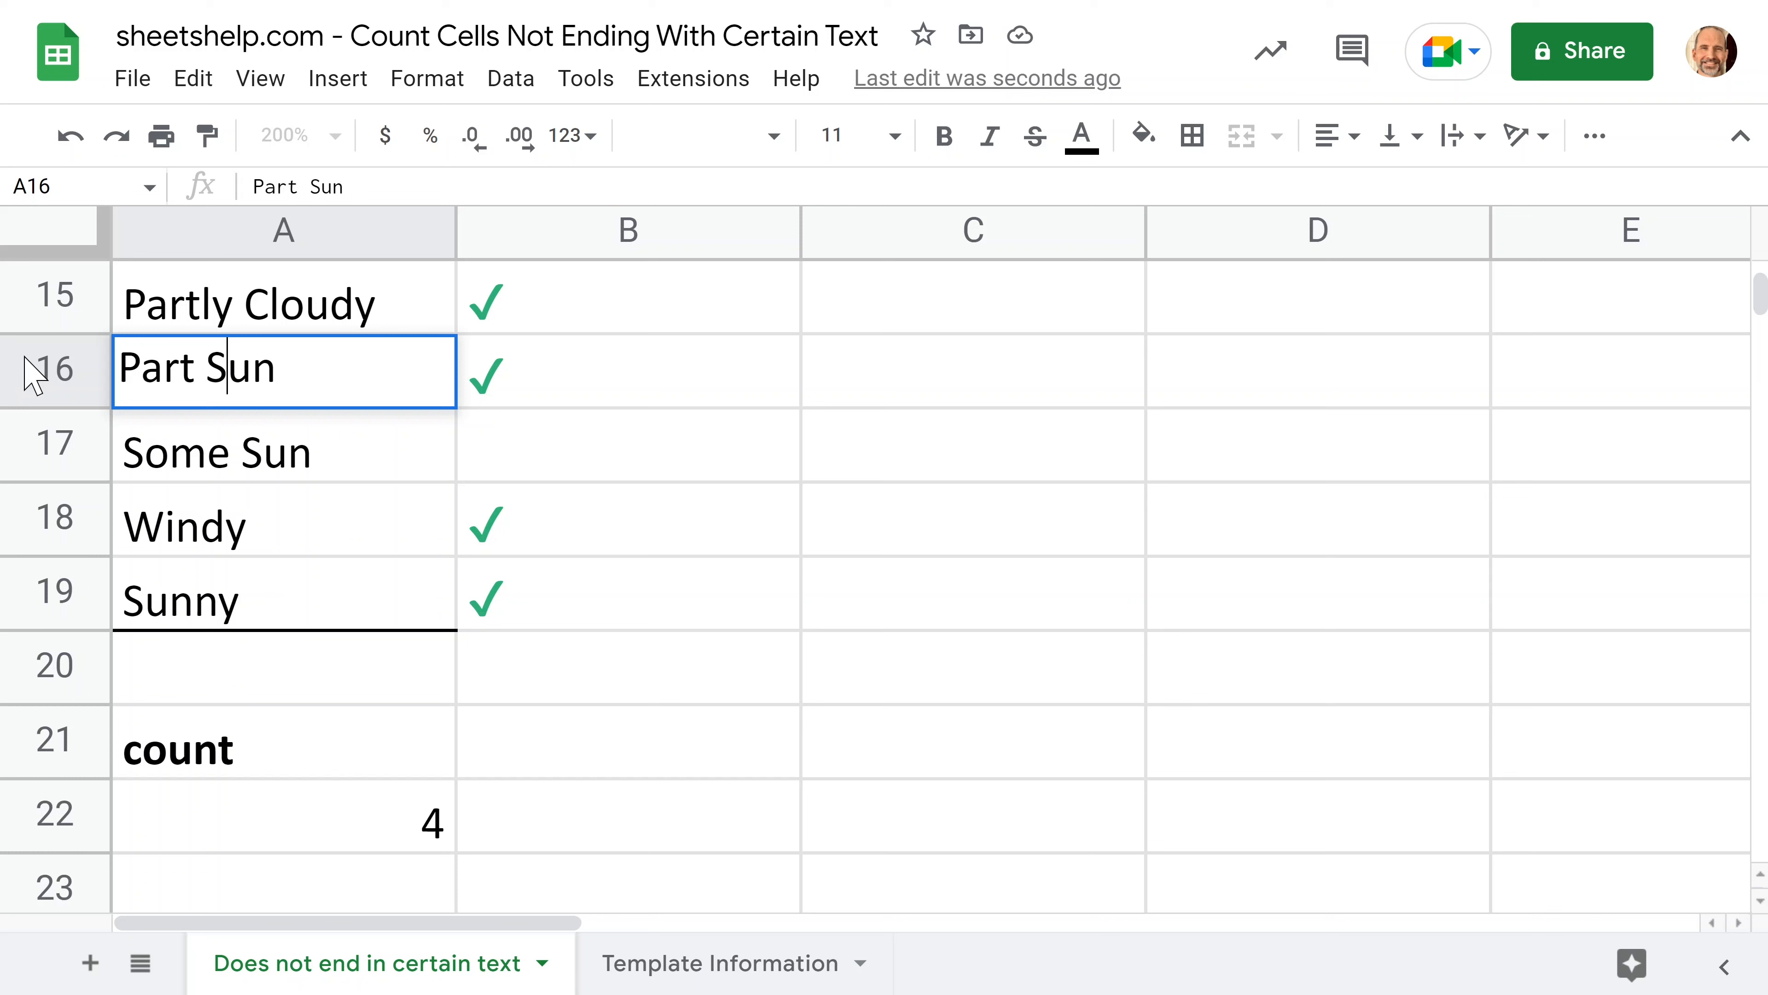
key("Return")
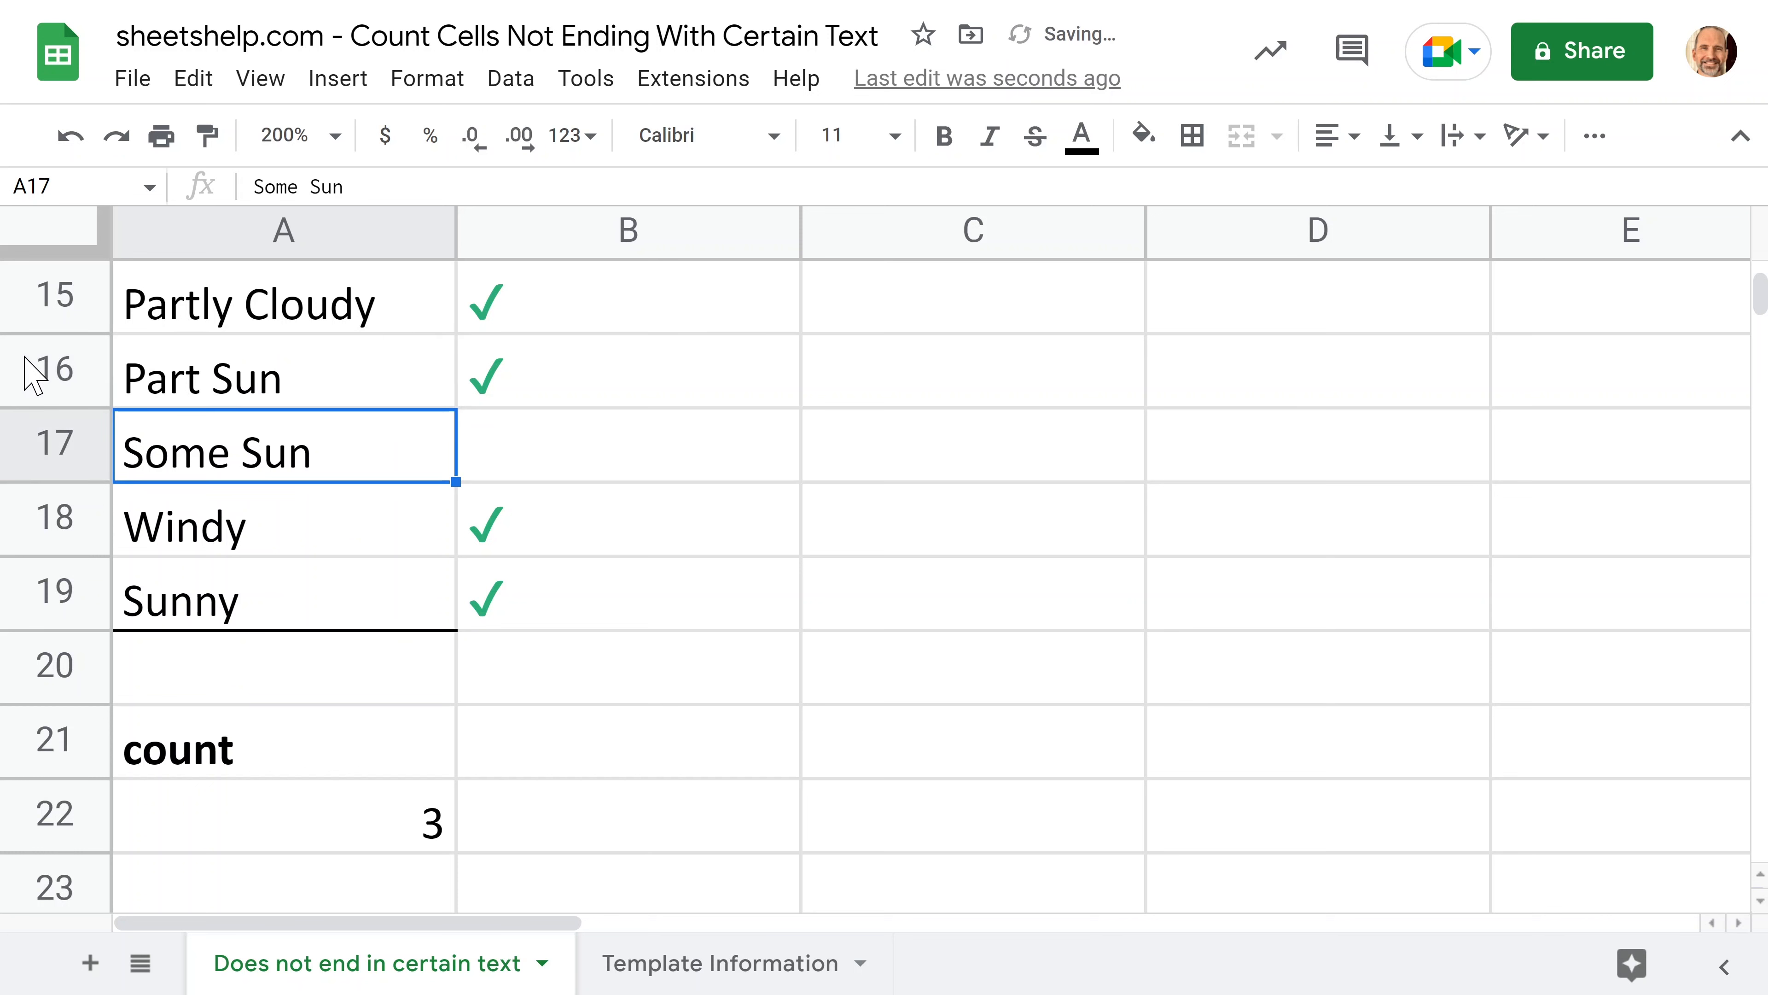
key("ctrl+z")
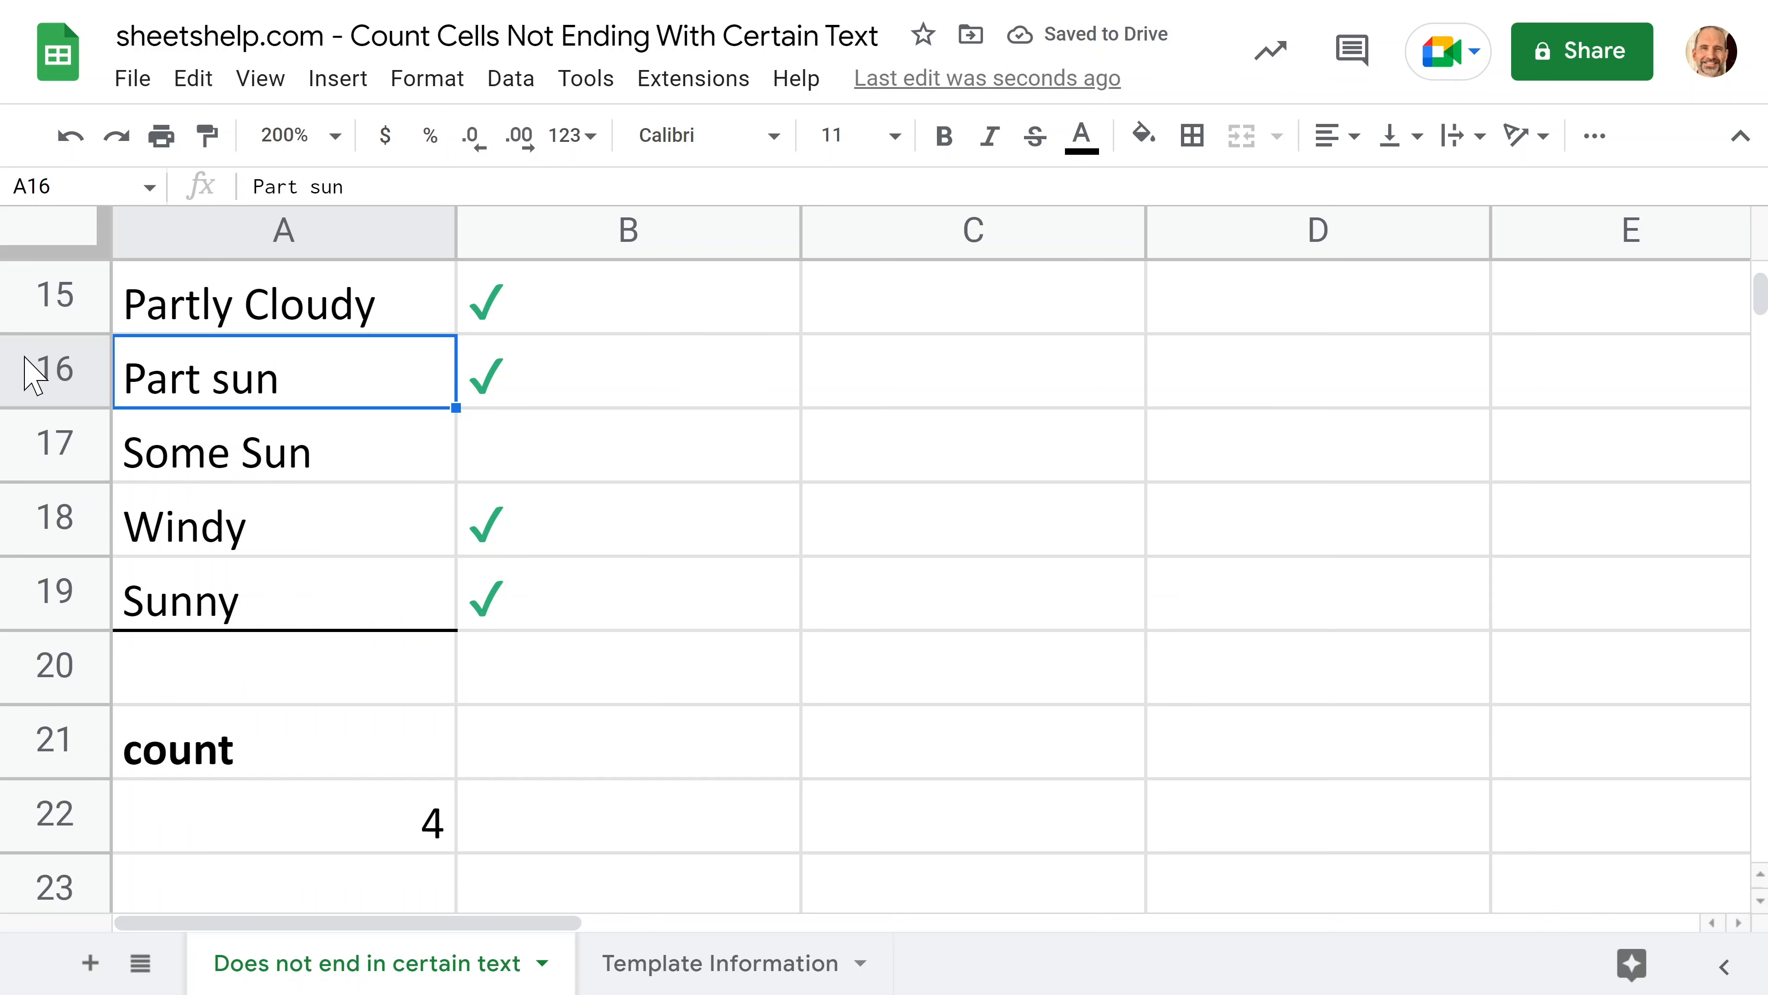